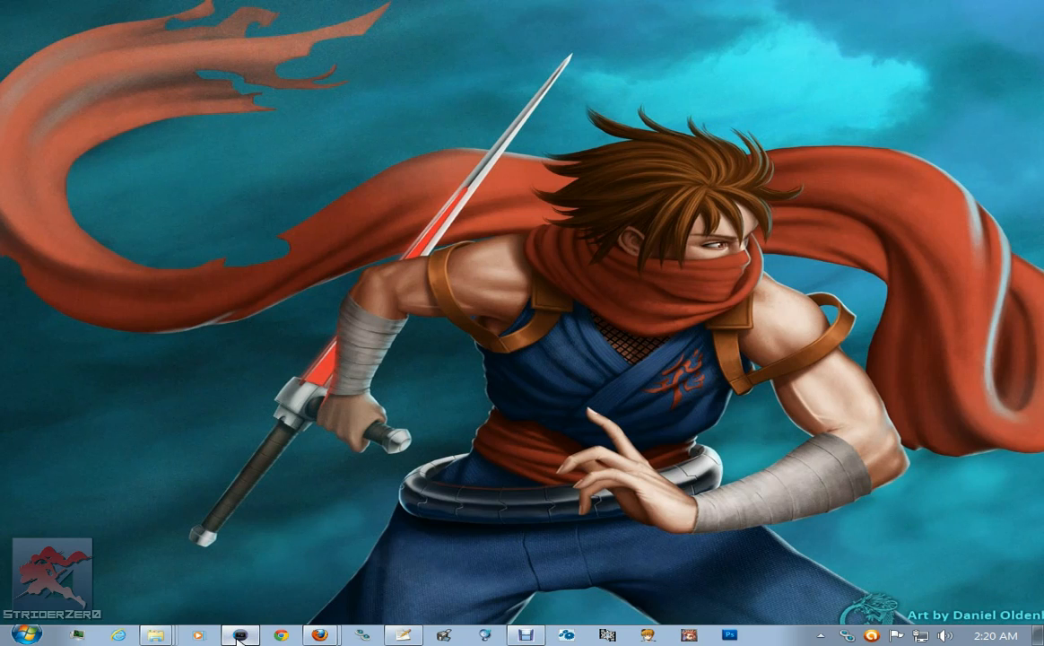
Switch to Vegas Pro and import 00019.MTS from the Fanatiq vs MMDS folder into the project media.
{"action": "left_click", "coordinate": [239, 636]}
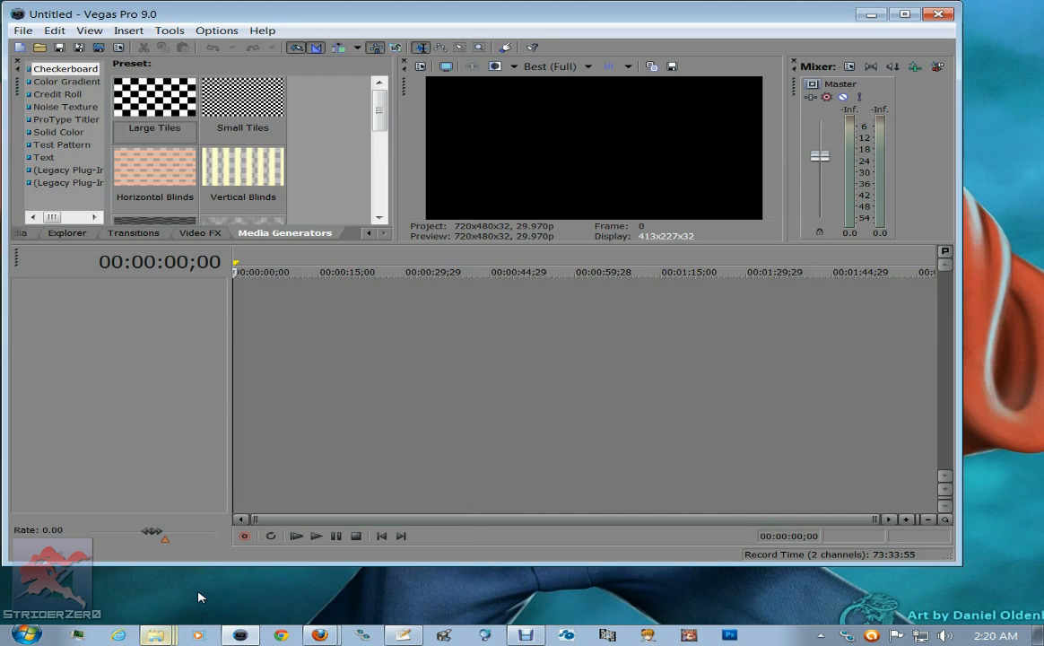
{"action": "left_click", "coordinate": [166, 485]}
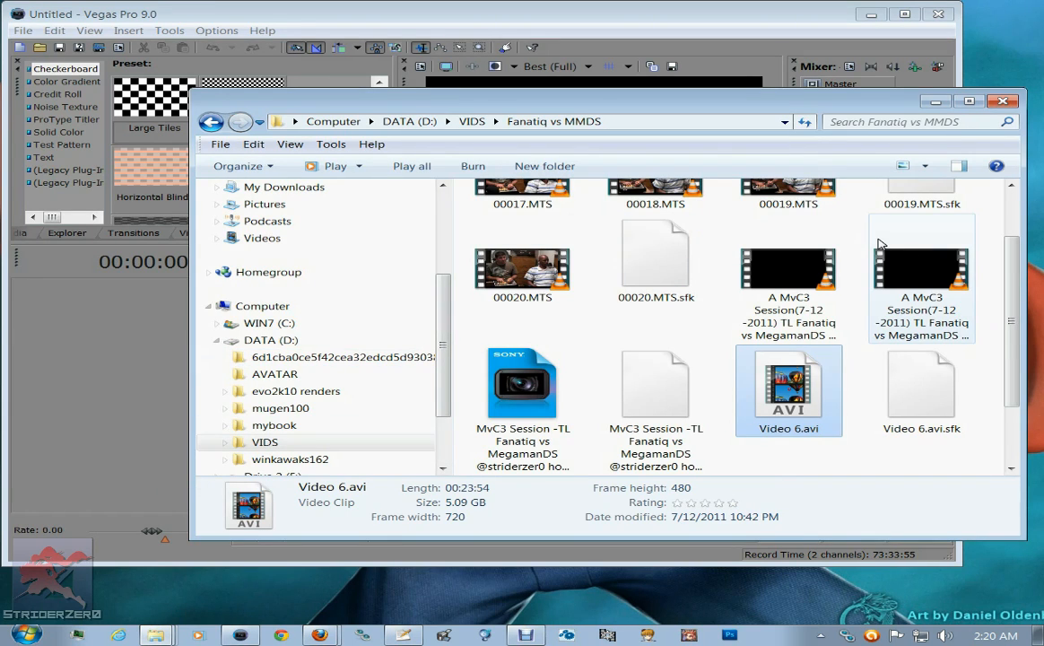
{"action": "left_click", "coordinate": [933, 260]}
{"action": "scroll", "coordinate": [910, 271], "scroll_direction": "up", "scroll_amount": 1}
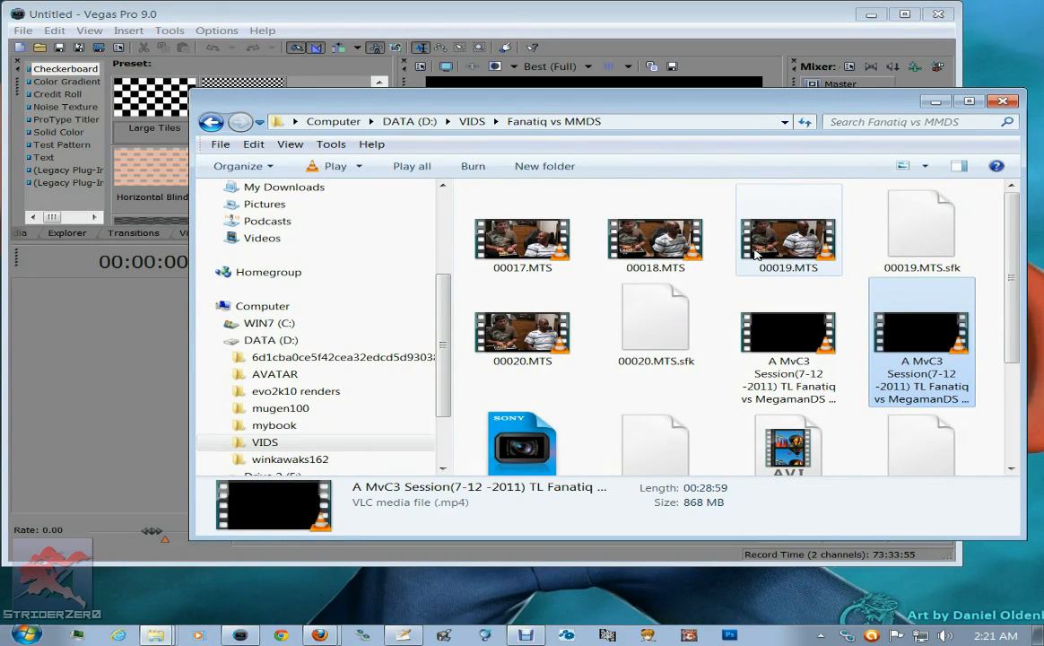
{"action": "left_click", "coordinate": [777, 235]}
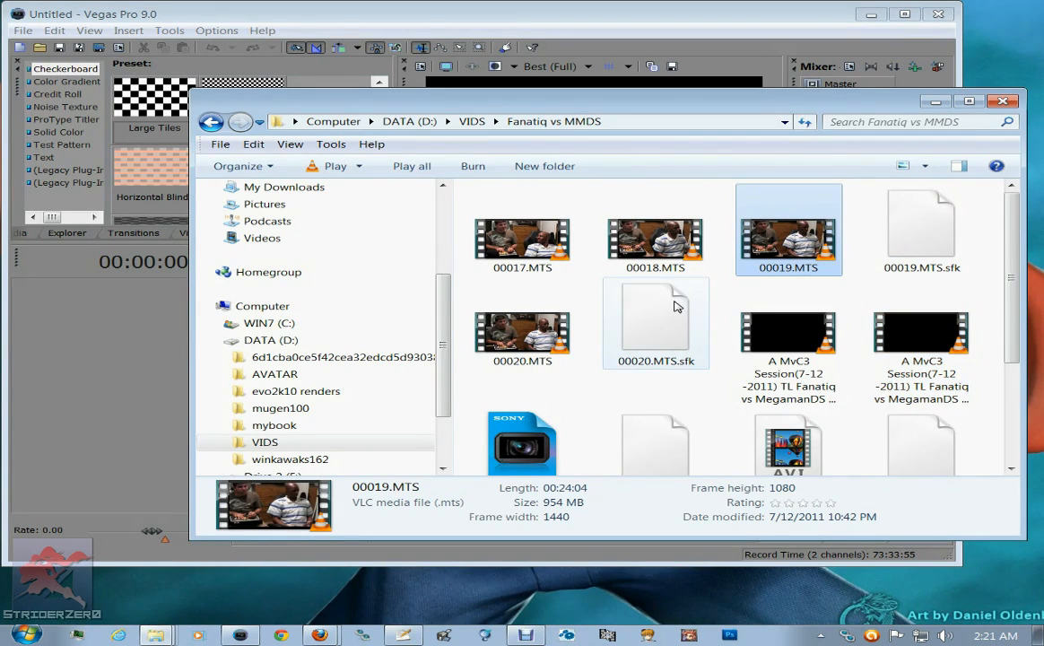
{"action": "left_click_drag", "start_coordinate": [771, 102], "coordinate": [1008, 51]}
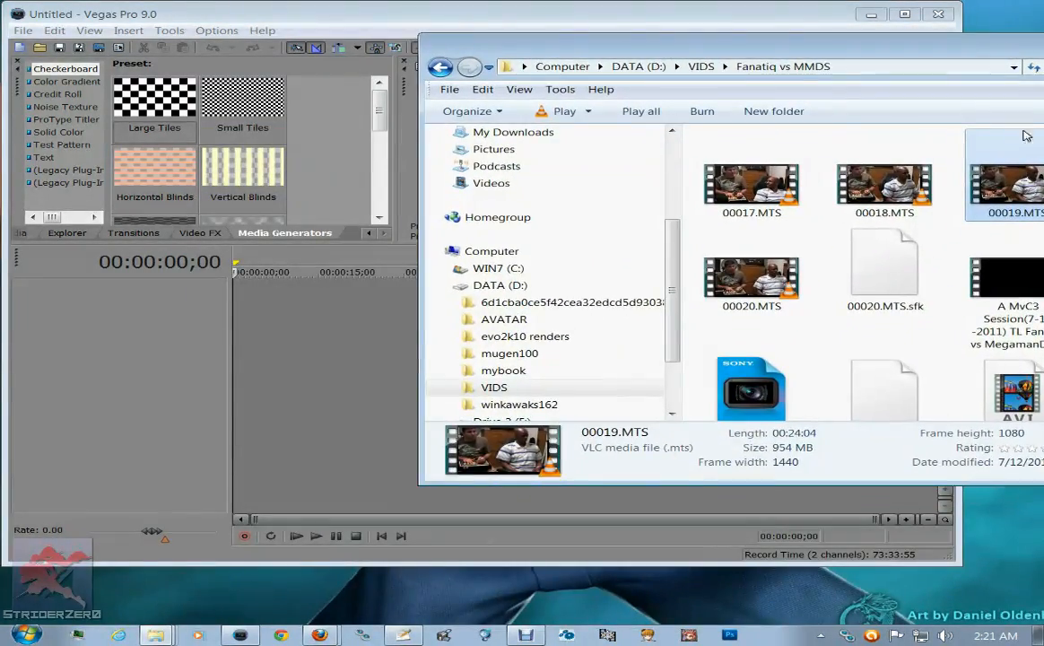
{"action": "left_click_drag", "start_coordinate": [1012, 184], "coordinate": [255, 106]}
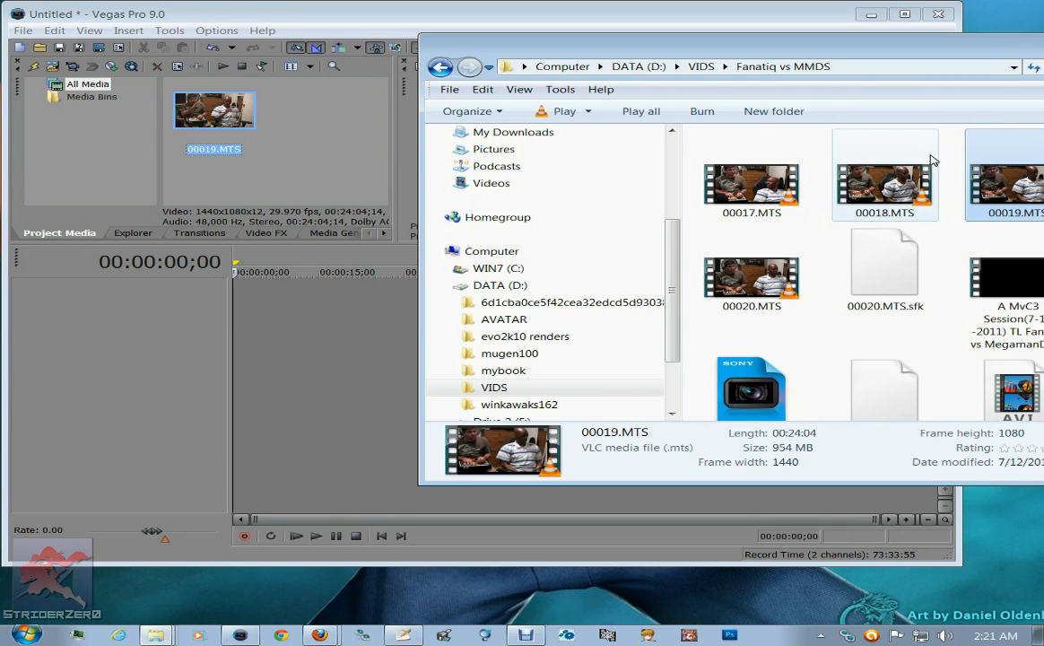
Import Video 6.avi from the Fanatiq vs MMDS folder into the project media.
{"action": "left_click_drag", "start_coordinate": [888, 43], "coordinate": [813, 31]}
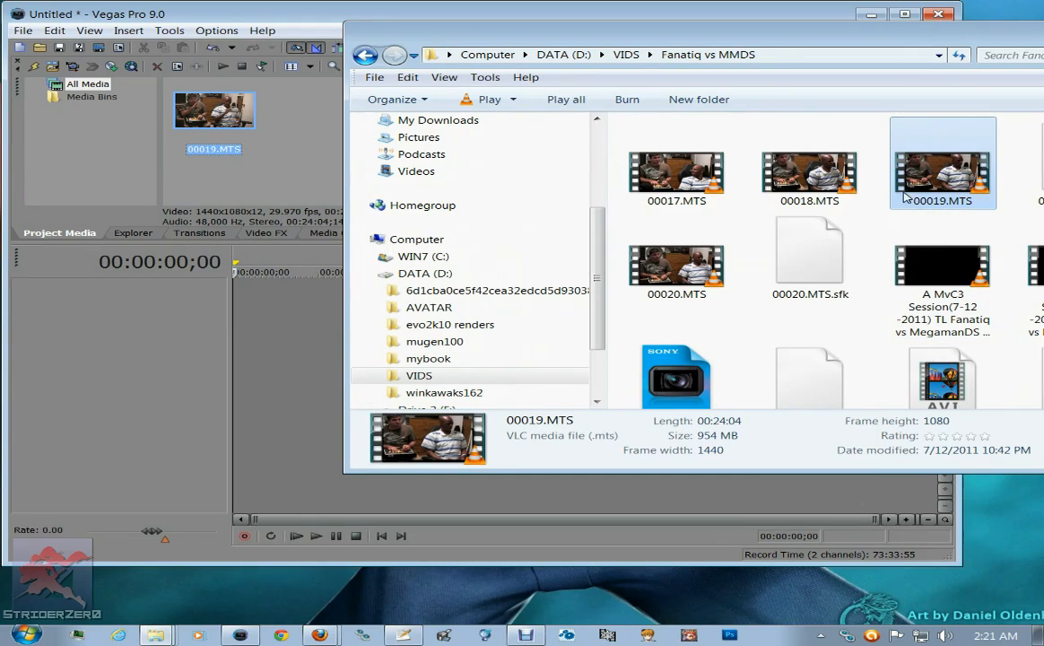
{"action": "scroll", "coordinate": [857, 255], "scroll_direction": "down", "scroll_amount": 1}
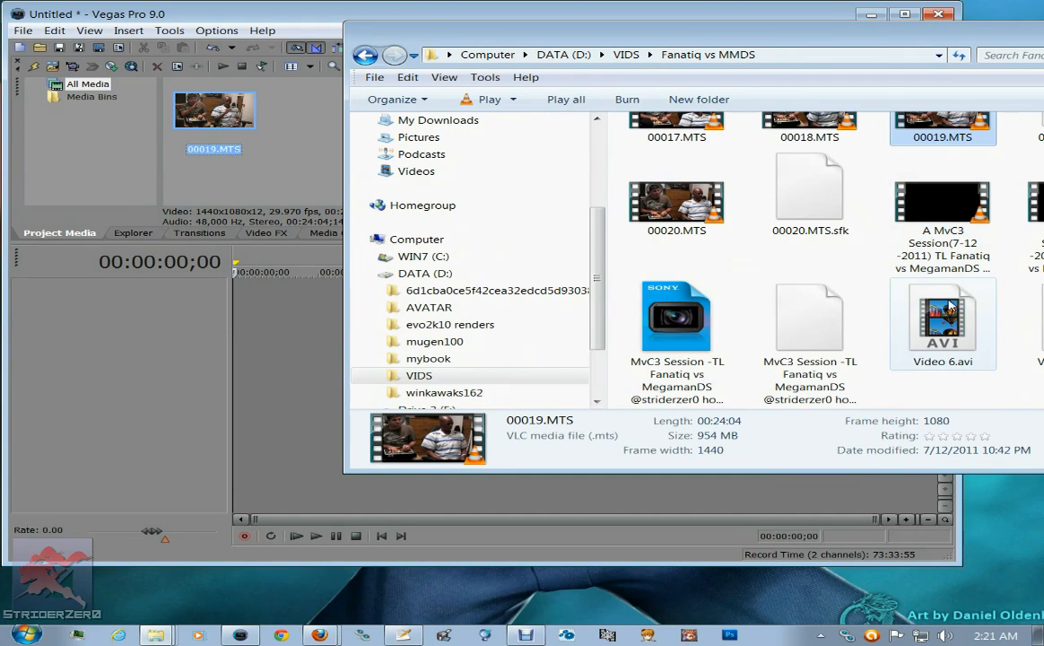
{"action": "left_click", "coordinate": [939, 306]}
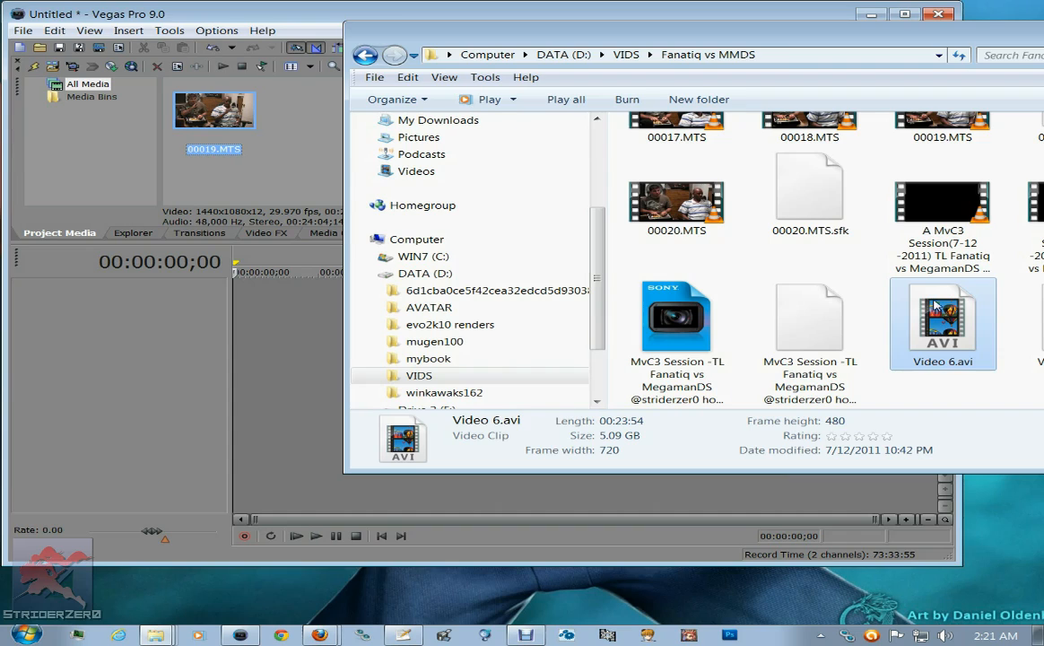
{"action": "left_click_drag", "start_coordinate": [946, 310], "coordinate": [302, 160]}
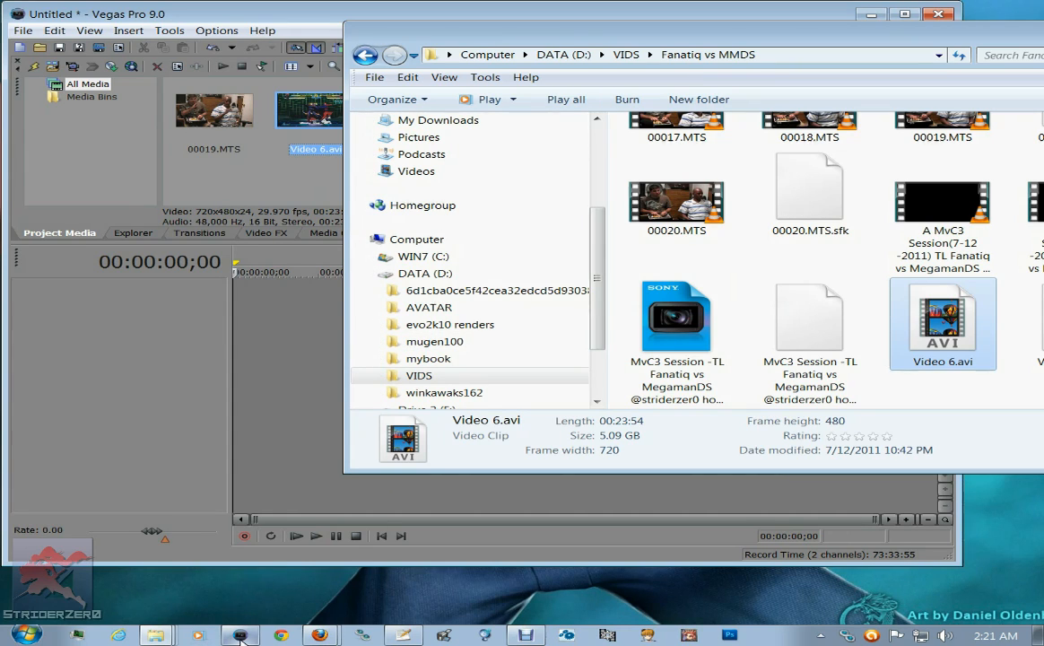
Import cracktv-logo.jpg from the thirds pictures folder into the project media and place it at the start of the timeline.
{"action": "left_click", "coordinate": [152, 612]}
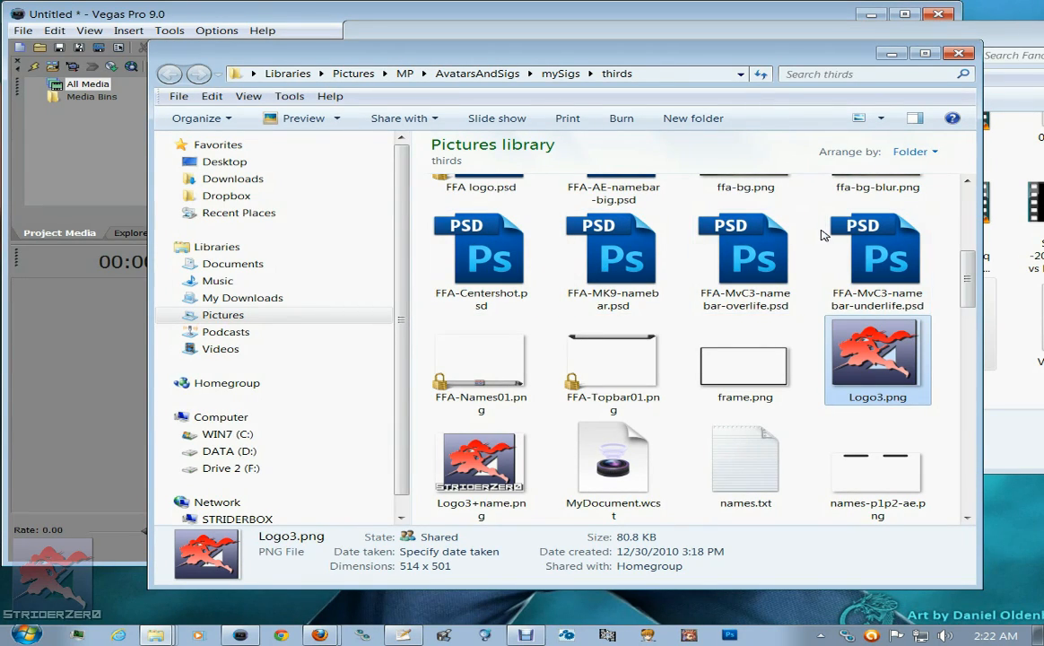
{"action": "scroll", "coordinate": [821, 235], "scroll_direction": "up", "scroll_amount": 3}
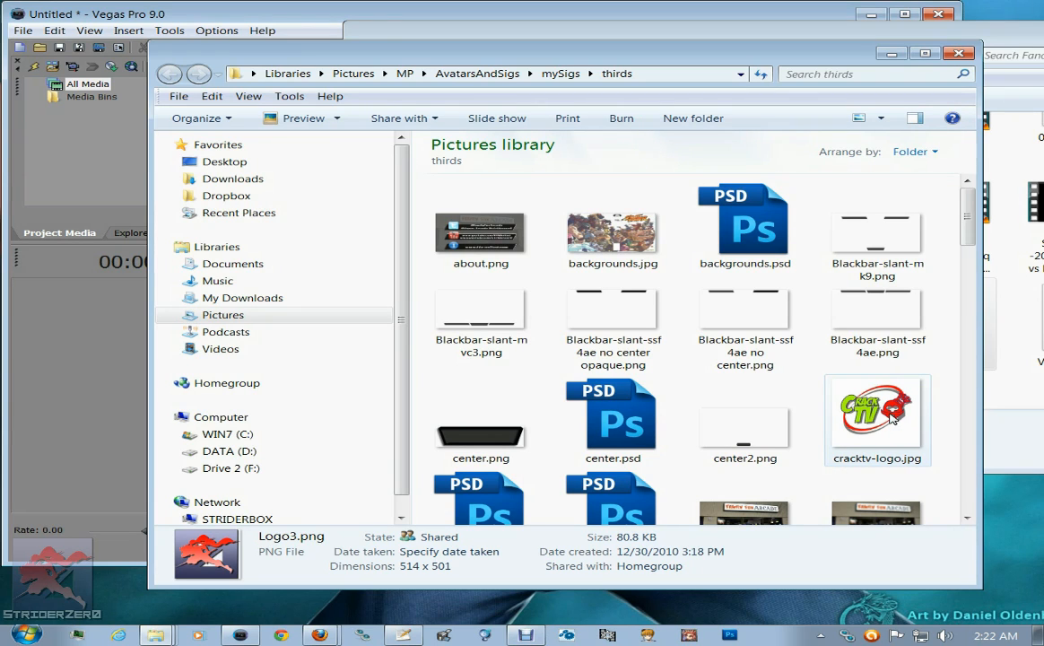
{"action": "left_click_drag", "start_coordinate": [816, 63], "coordinate": [905, 73]}
{"action": "left_click_drag", "start_coordinate": [959, 429], "coordinate": [207, 184]}
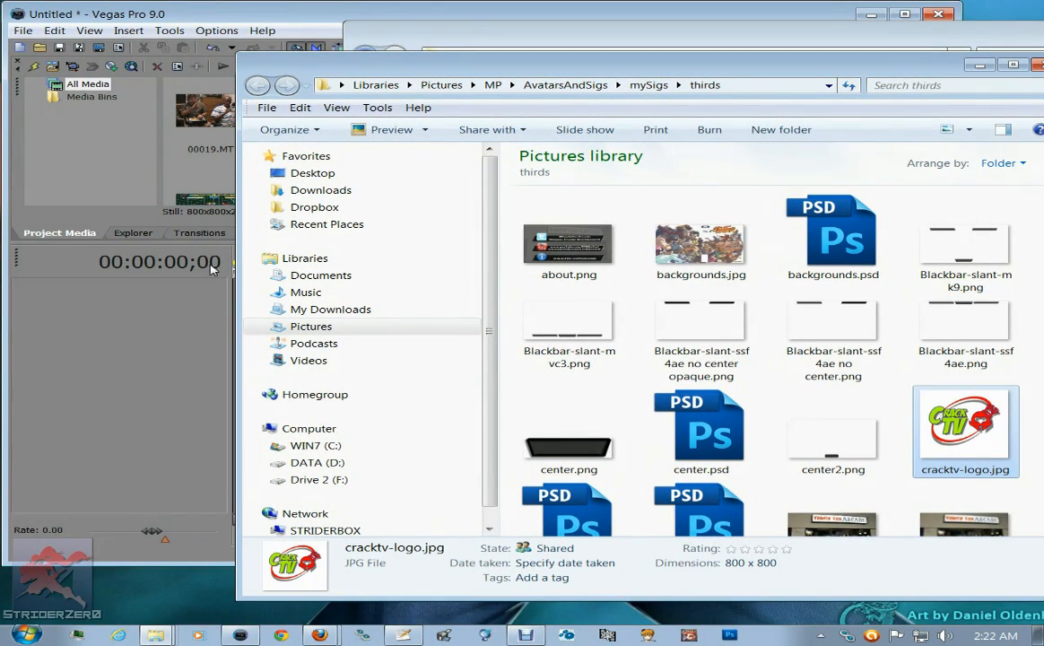
{"action": "left_click", "coordinate": [187, 283]}
{"action": "left_click_drag", "start_coordinate": [320, 119], "coordinate": [249, 298]}
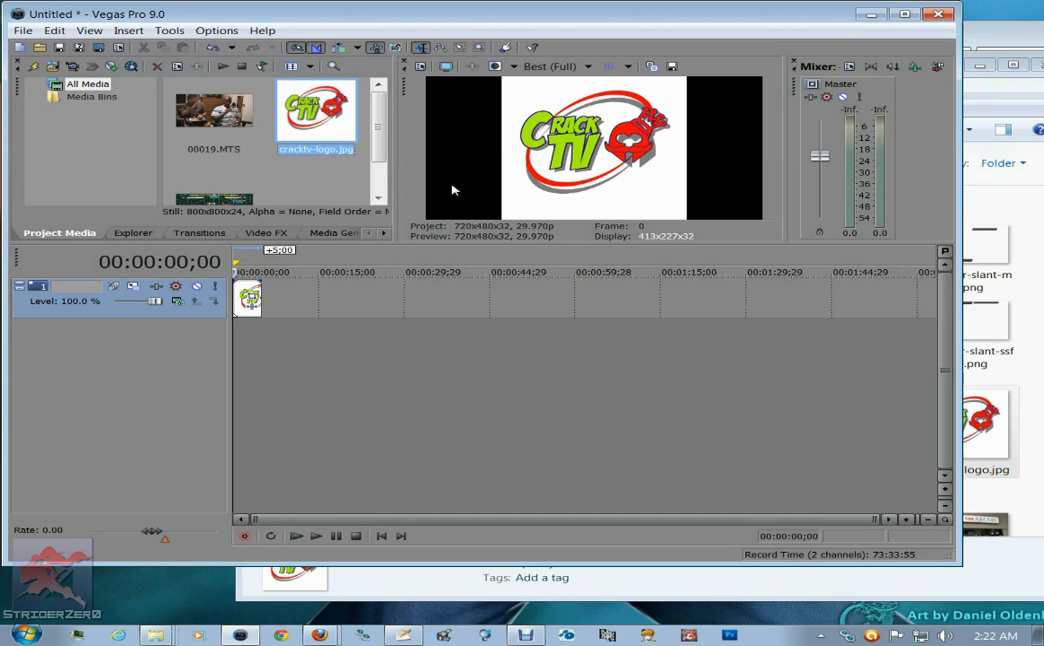
Add a Cyan solid colour clip at the timeline start on a new track below the logo, keeping its default generator settings.
{"action": "left_click", "coordinate": [334, 233]}
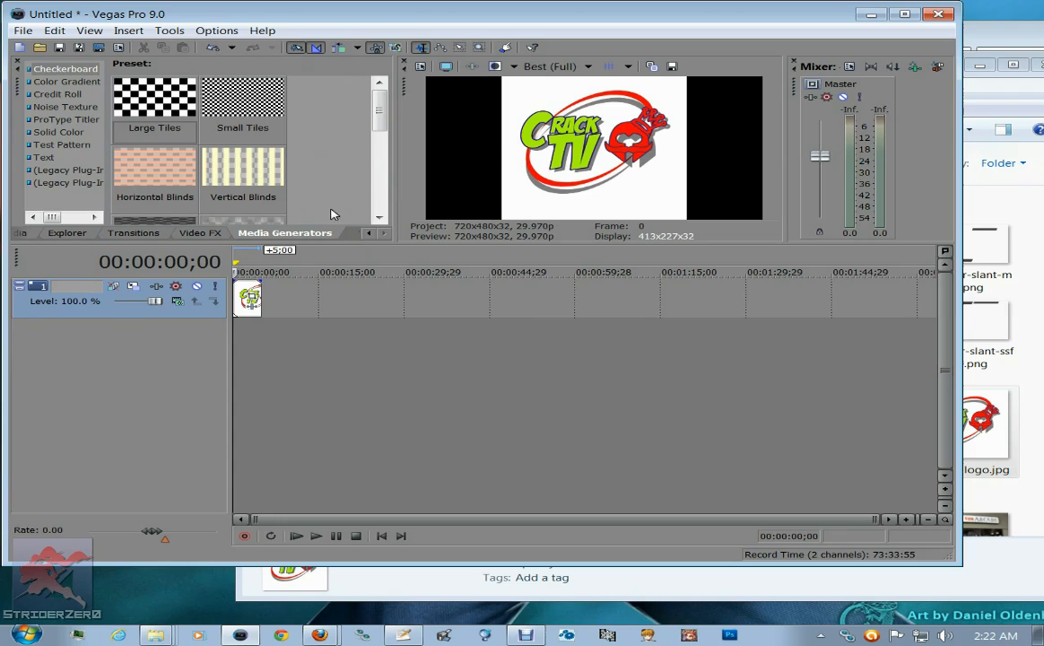
{"action": "left_click", "coordinate": [55, 131]}
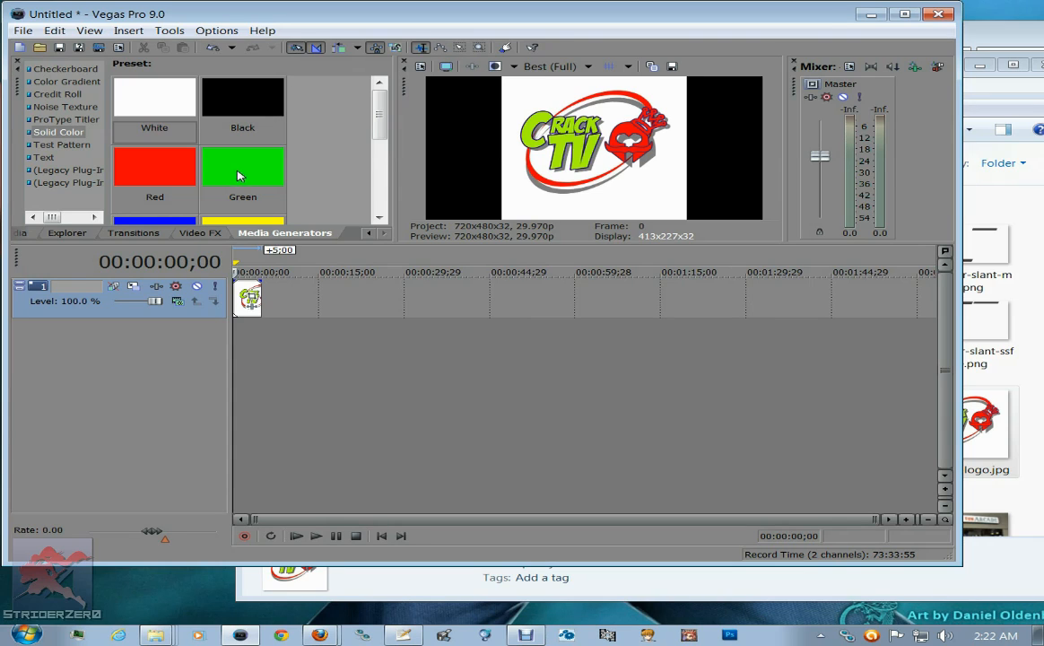
{"action": "left_click_drag", "start_coordinate": [379, 128], "coordinate": [384, 188]}
{"action": "left_click_drag", "start_coordinate": [223, 169], "coordinate": [236, 332]}
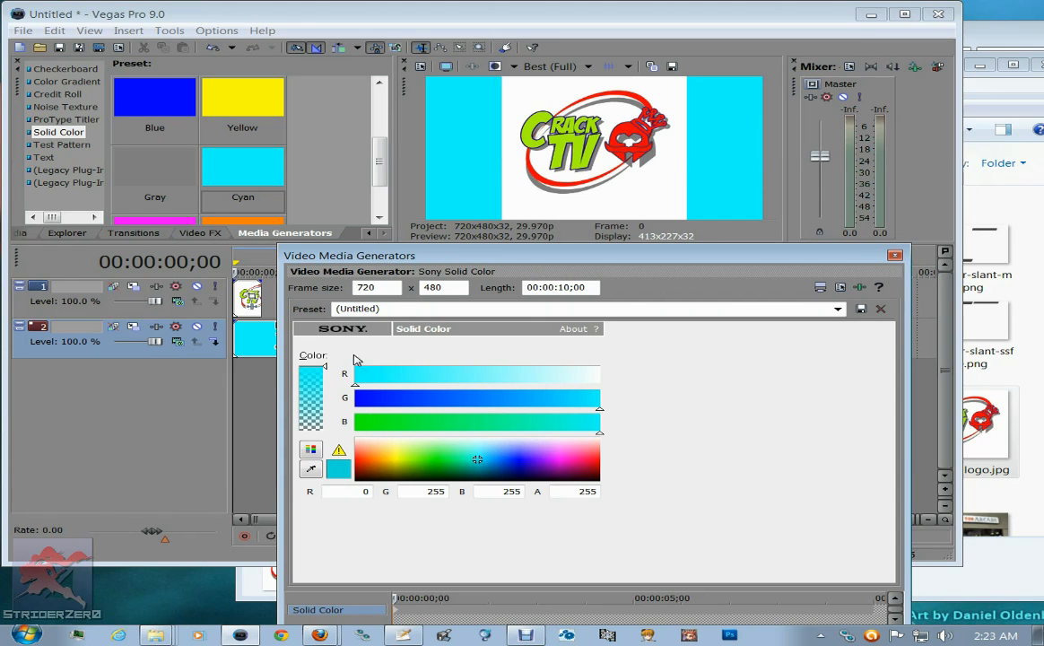
{"action": "left_click", "coordinate": [895, 257]}
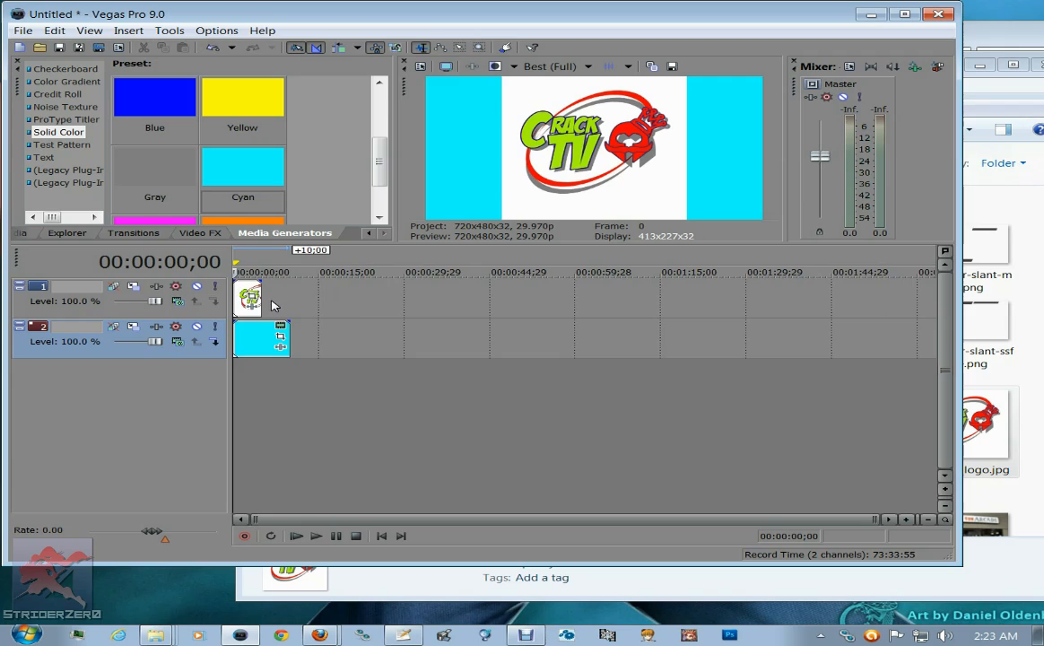
Apply the Chroma Keyer effect with the Blue Screen preset to the cracktv-logo clip.
{"action": "left_click", "coordinate": [205, 234]}
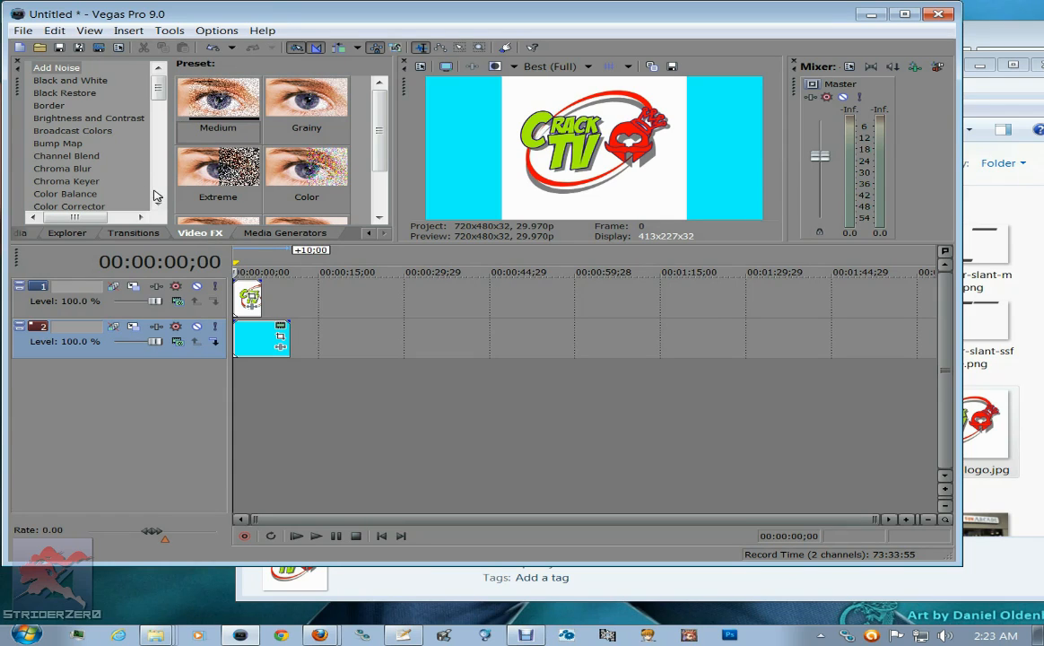
{"action": "left_click", "coordinate": [67, 182]}
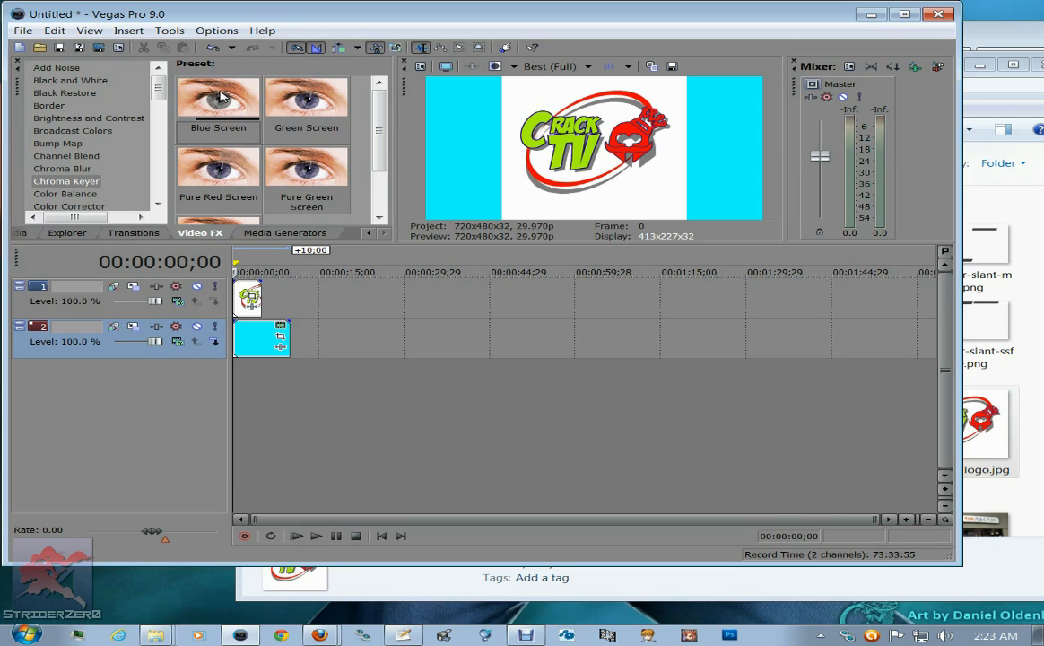
{"action": "left_click_drag", "start_coordinate": [218, 97], "coordinate": [248, 308]}
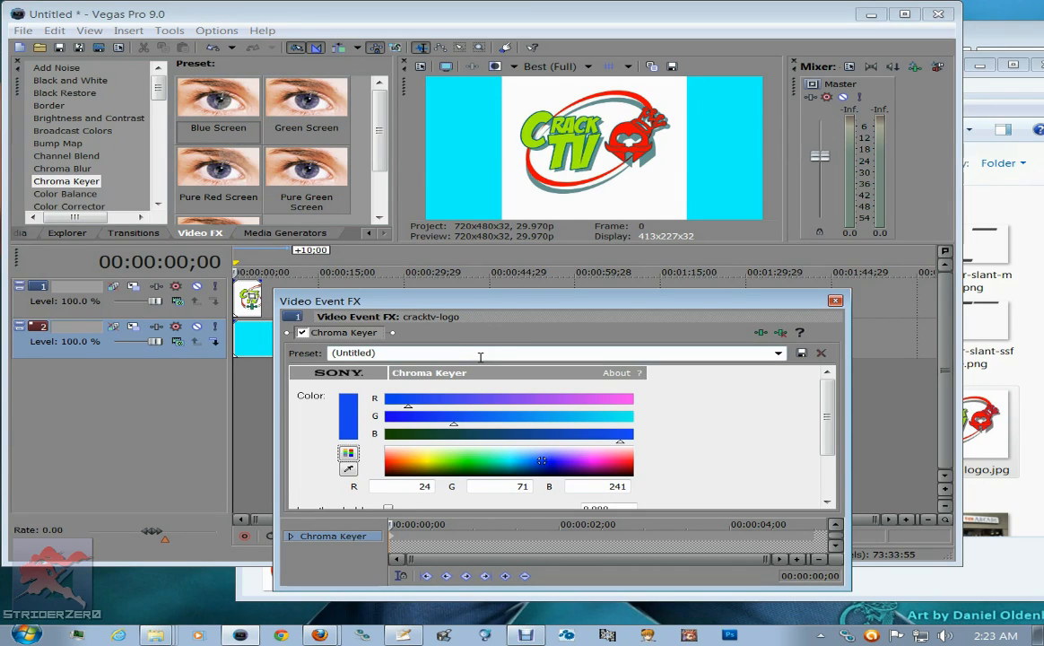
Sample white as the Chroma Keyer's key colour to remove the logo's background.
{"action": "mouse_move", "coordinate": [827, 416]}
{"action": "left_mouse_down"}
{"action": "mouse_move", "coordinate": [831, 451]}
{"action": "mouse_move", "coordinate": [829, 422]}
{"action": "left_mouse_up"}
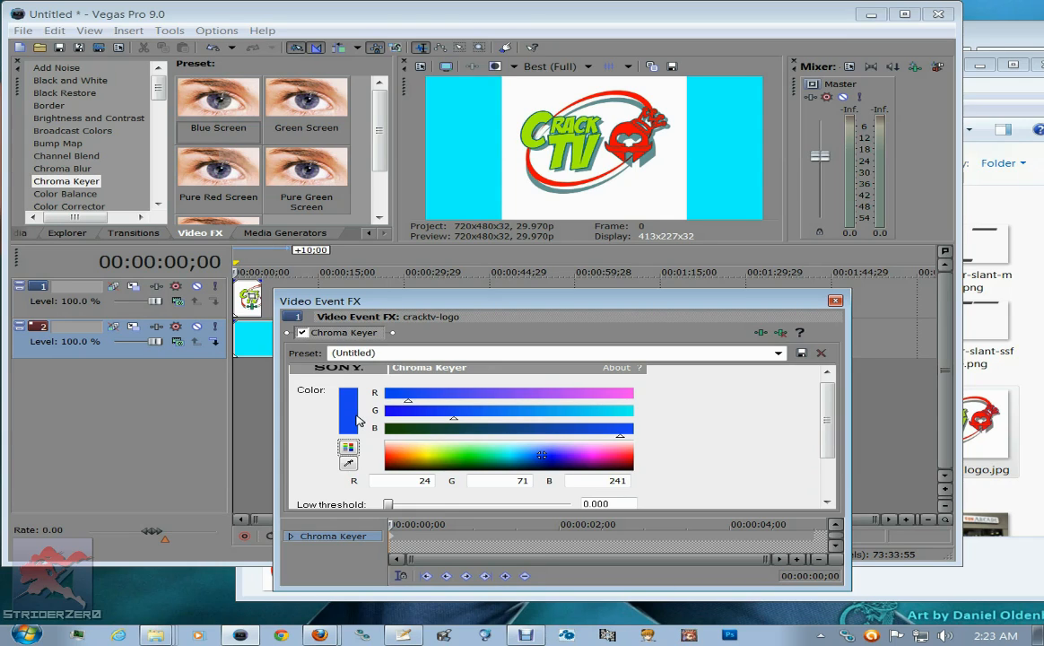
{"action": "left_click", "coordinate": [349, 466]}
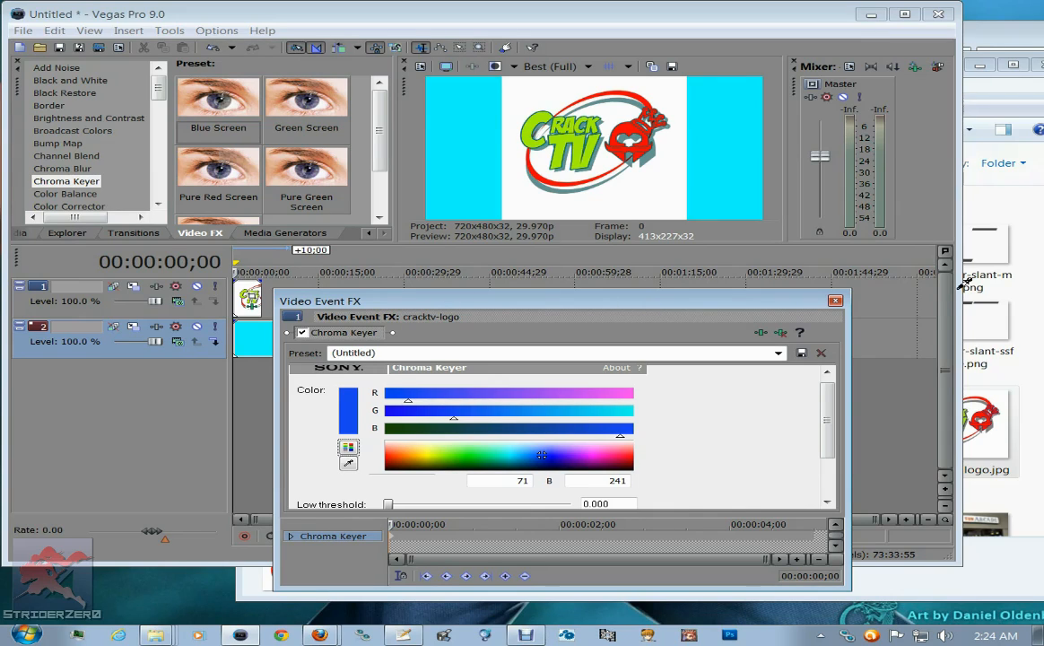
{"action": "left_click", "coordinate": [551, 201]}
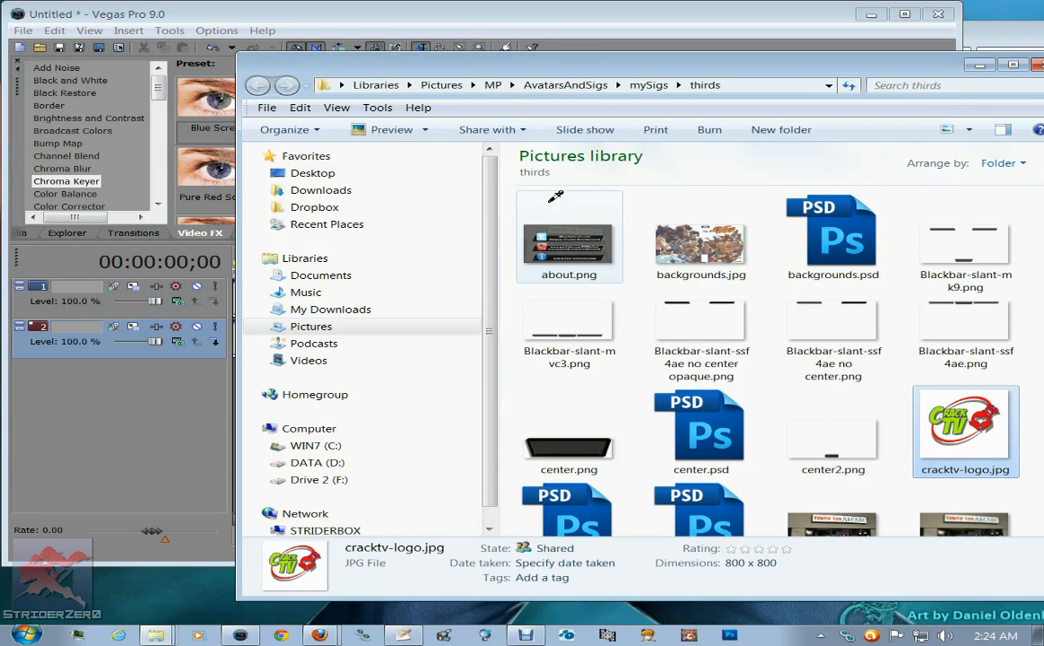
{"action": "left_click", "coordinate": [596, 42]}
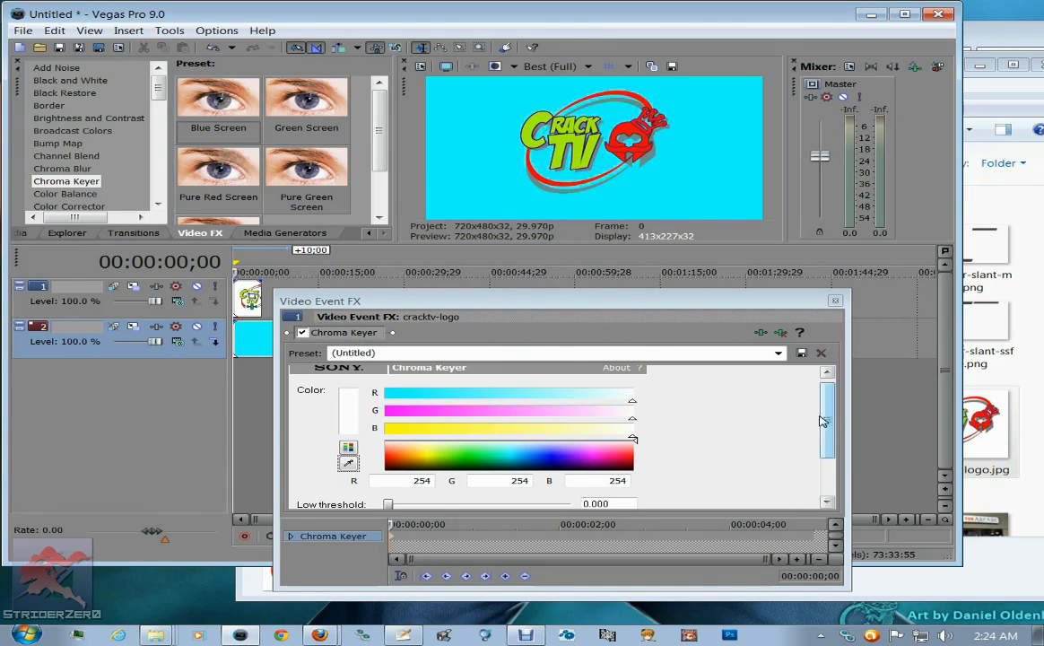
Set the logo's Chroma Keyer low threshold to 0.343, muting the cyan track while adjusting, and close the effect settings.
{"action": "left_click_drag", "start_coordinate": [829, 427], "coordinate": [830, 464]}
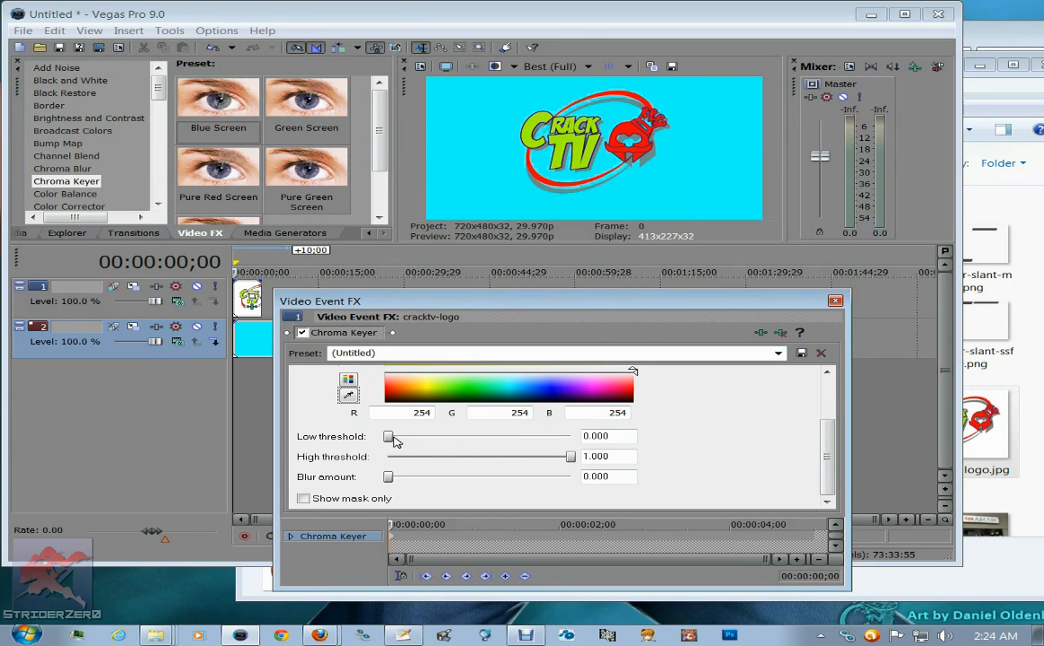
{"action": "mouse_move", "coordinate": [390, 440]}
{"action": "left_mouse_down"}
{"action": "mouse_move", "coordinate": [461, 436]}
{"action": "mouse_move", "coordinate": [388, 439]}
{"action": "left_mouse_up"}
{"action": "left_click", "coordinate": [198, 327]}
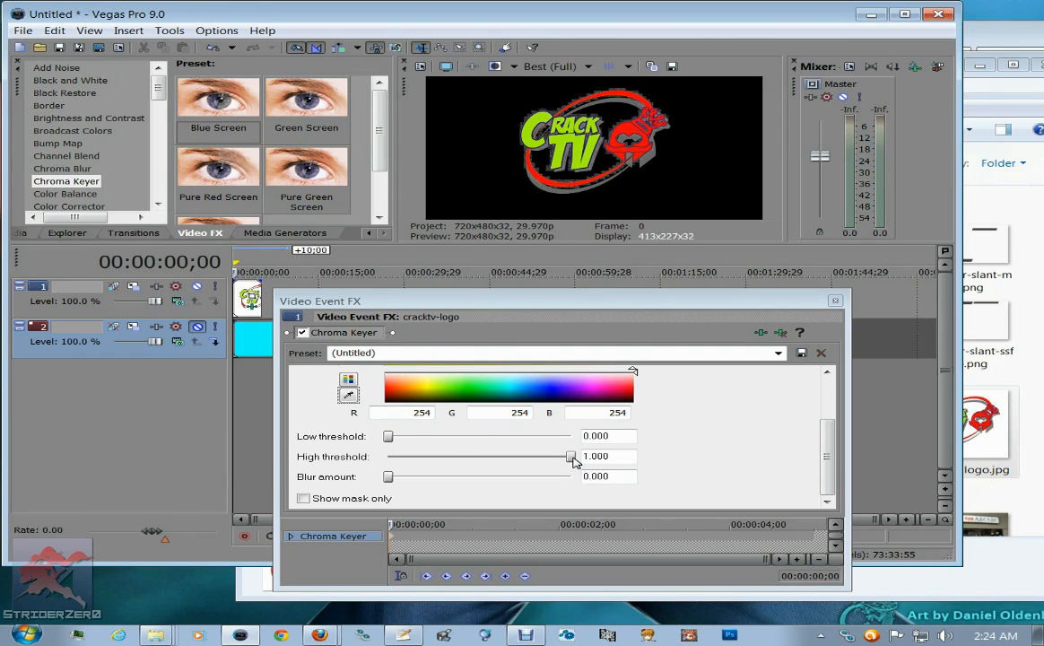
{"action": "mouse_move", "coordinate": [570, 460]}
{"action": "left_mouse_down"}
{"action": "mouse_move", "coordinate": [542, 458]}
{"action": "mouse_move", "coordinate": [583, 457]}
{"action": "left_mouse_up"}
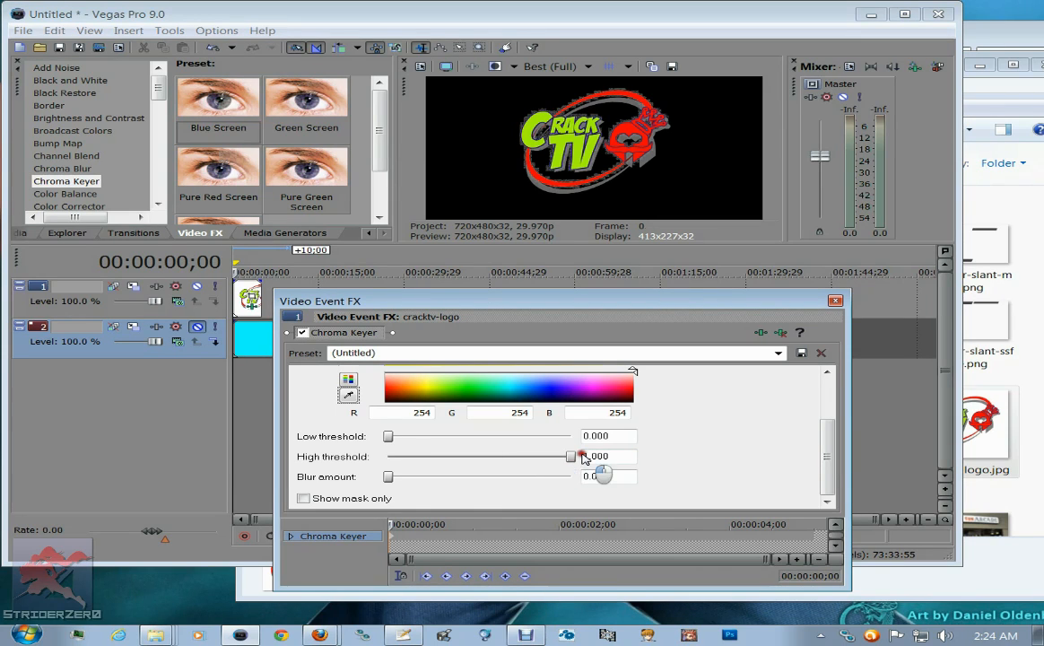
{"action": "left_click_drag", "start_coordinate": [388, 436], "coordinate": [450, 429]}
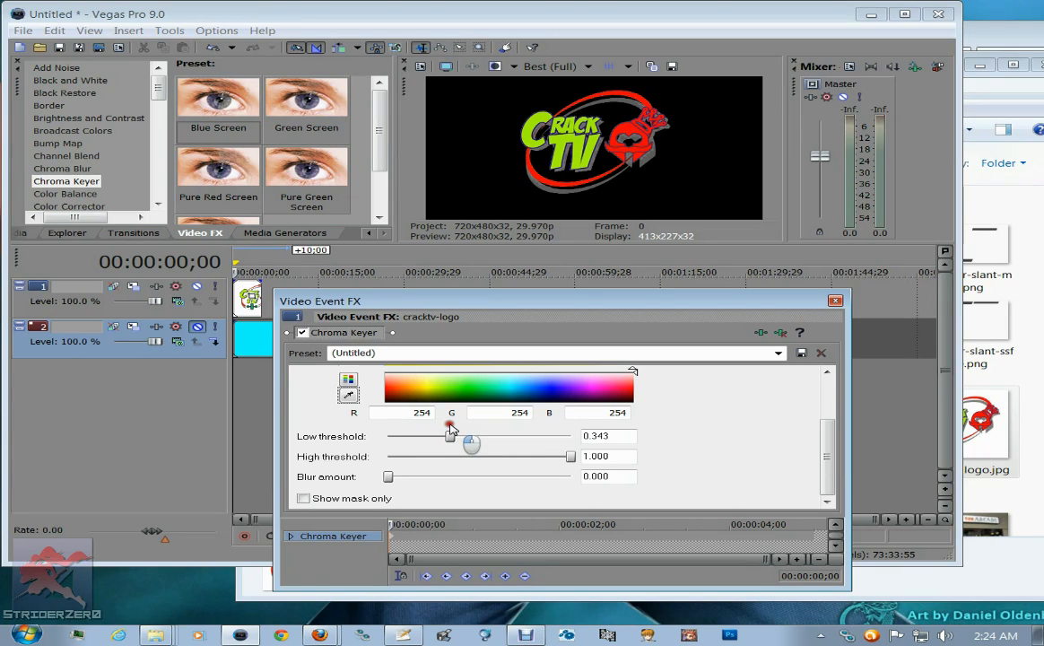
{"action": "left_click", "coordinate": [196, 327]}
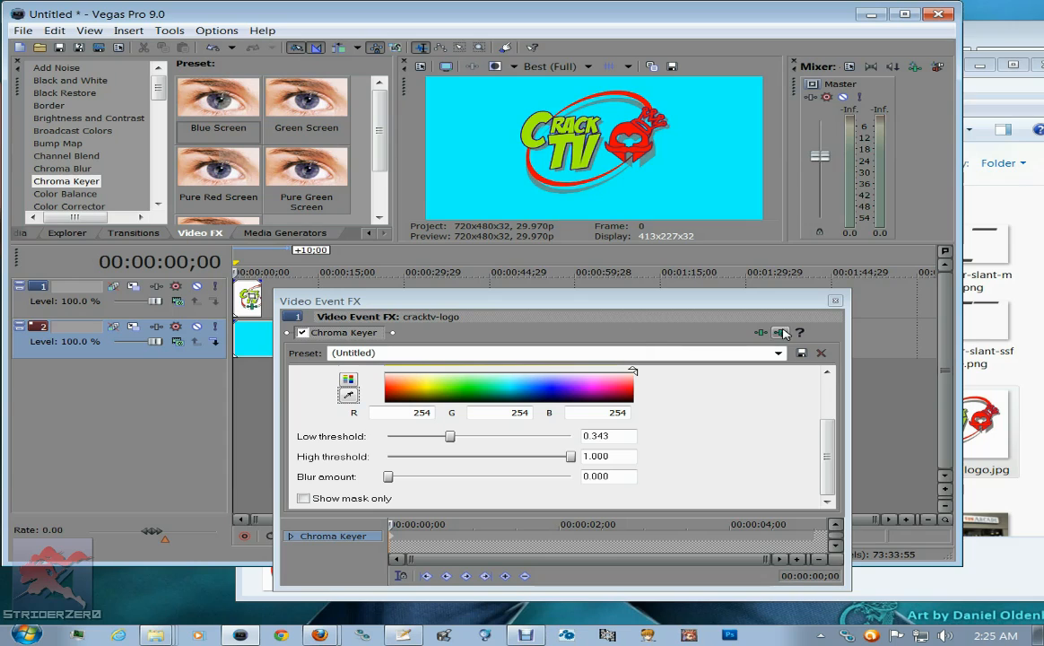
{"action": "left_click", "coordinate": [836, 302]}
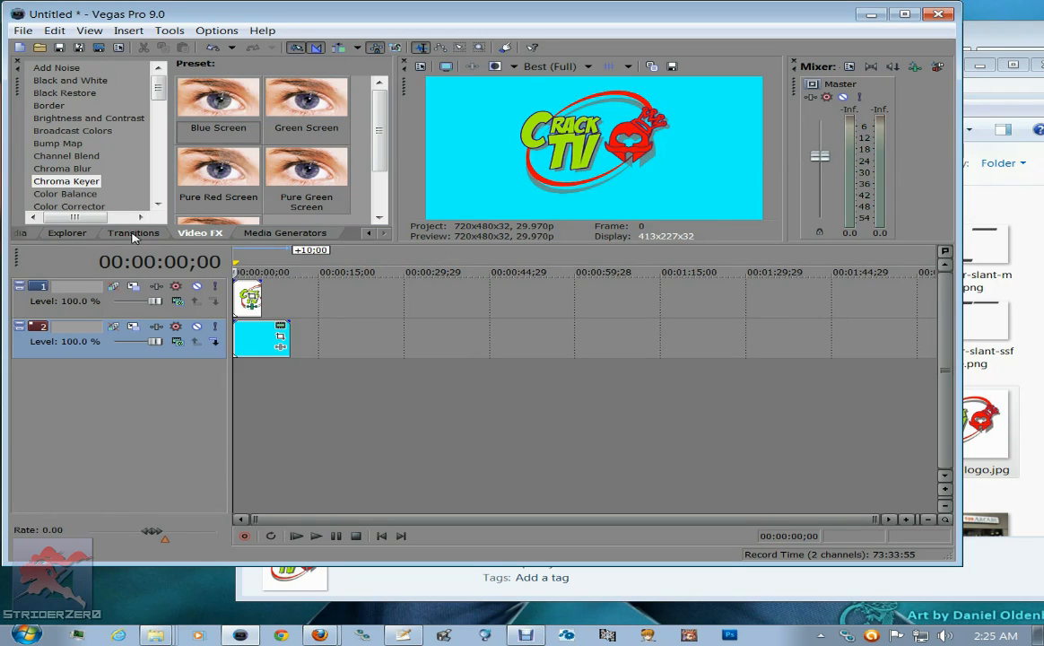
Place 00019.MTS from the project media at the timeline start on new tracks below the cyan clip.
{"action": "left_click", "coordinate": [30, 234]}
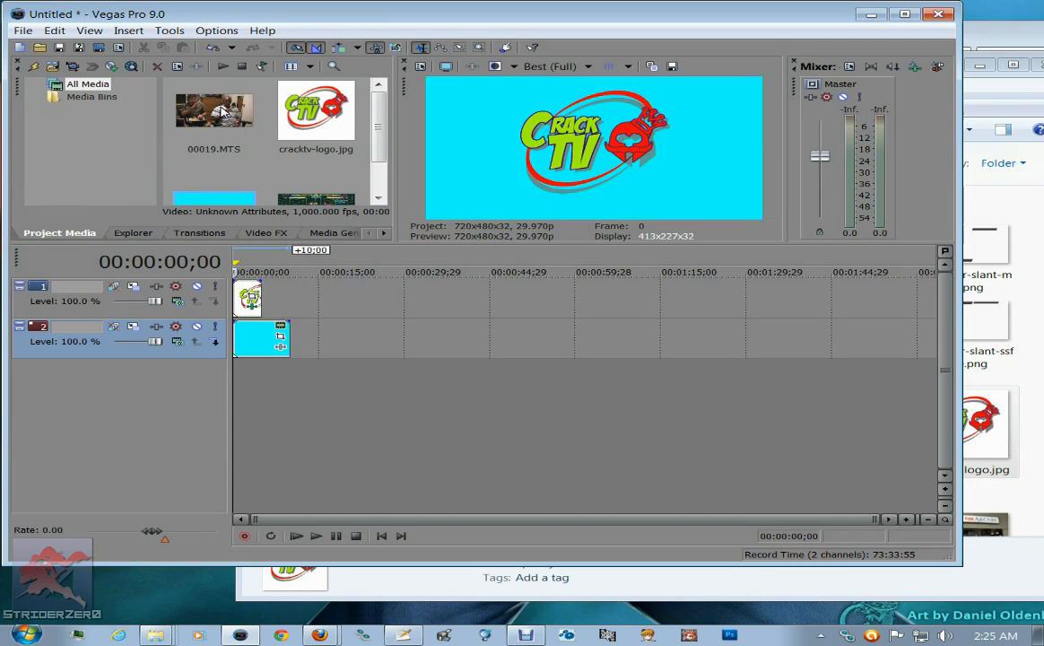
{"action": "left_click_drag", "start_coordinate": [216, 112], "coordinate": [236, 395]}
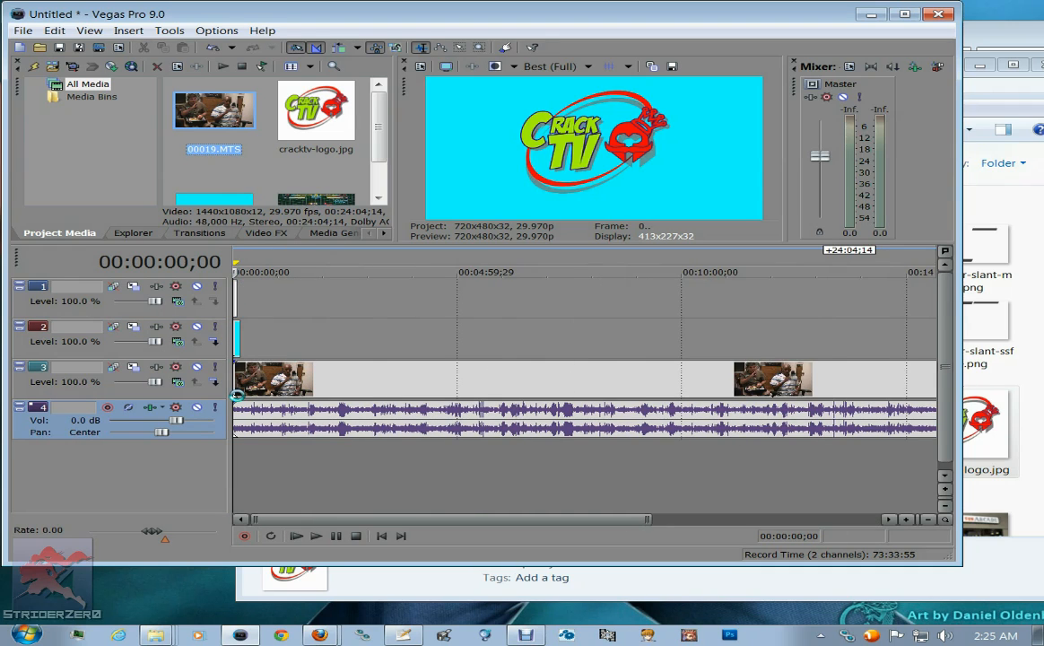
{"action": "left_click", "coordinate": [247, 464]}
{"action": "scroll", "coordinate": [241, 459], "scroll_direction": "up", "scroll_amount": 7}
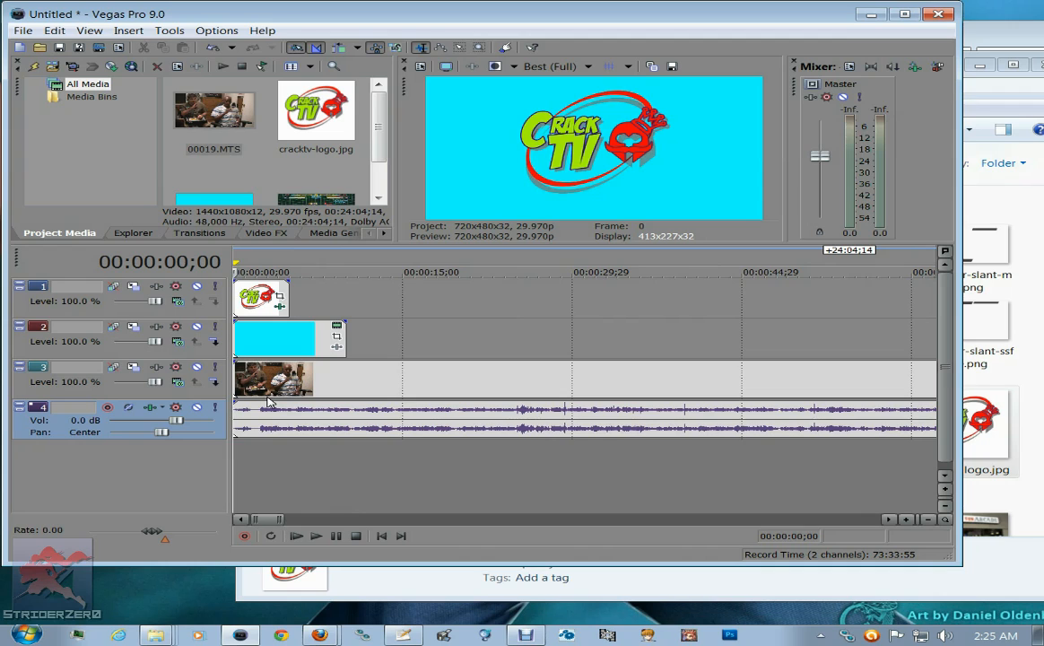
{"action": "scroll", "coordinate": [267, 403], "scroll_direction": "down", "scroll_amount": 3}
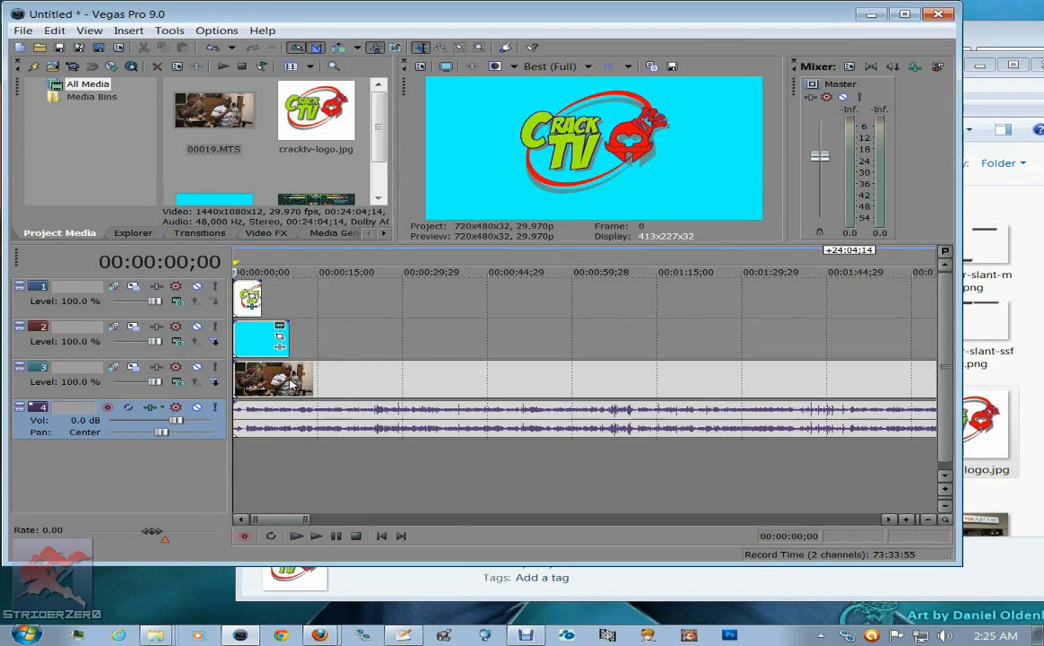
Examine the placed clips on the timeline at different zoom levels.
{"action": "scroll", "coordinate": [290, 384], "scroll_direction": "down", "scroll_amount": 2}
{"action": "scroll", "coordinate": [290, 384], "scroll_direction": "down", "scroll_amount": 2}
{"action": "scroll", "coordinate": [290, 383], "scroll_direction": "up", "scroll_amount": 4}
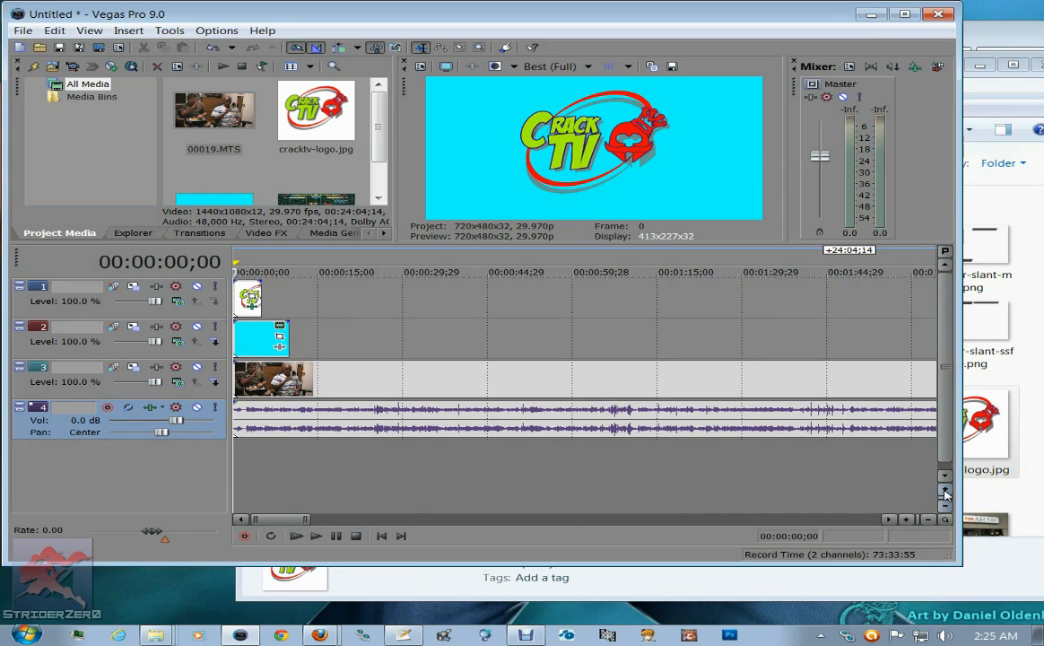
{"action": "left_click", "coordinate": [908, 523]}
{"action": "left_click", "coordinate": [908, 523]}
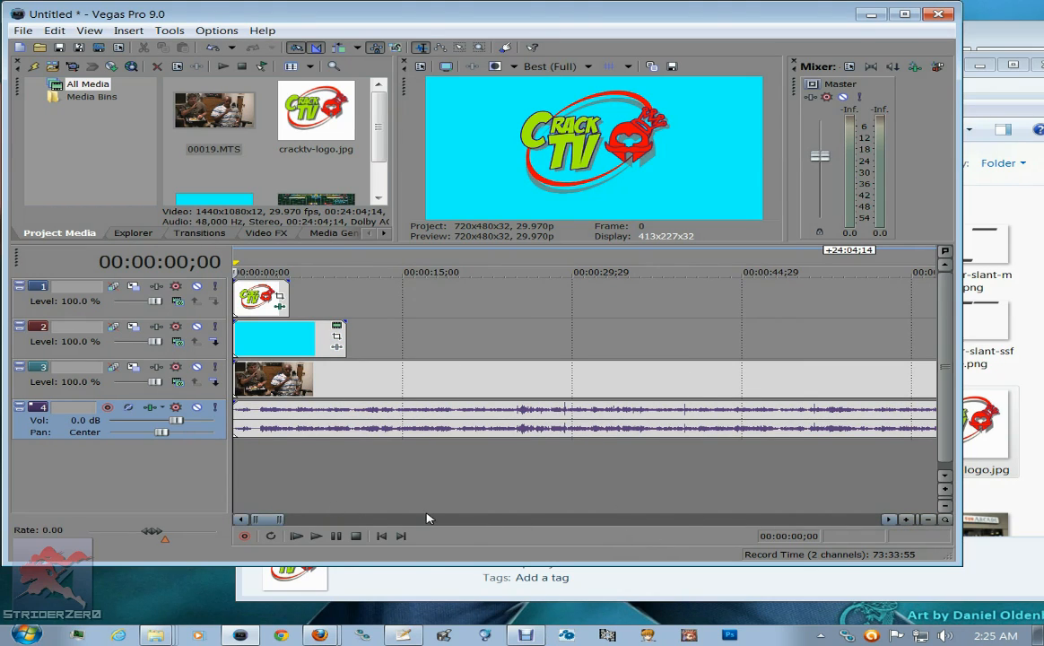
{"action": "left_click_drag", "start_coordinate": [268, 521], "coordinate": [247, 527]}
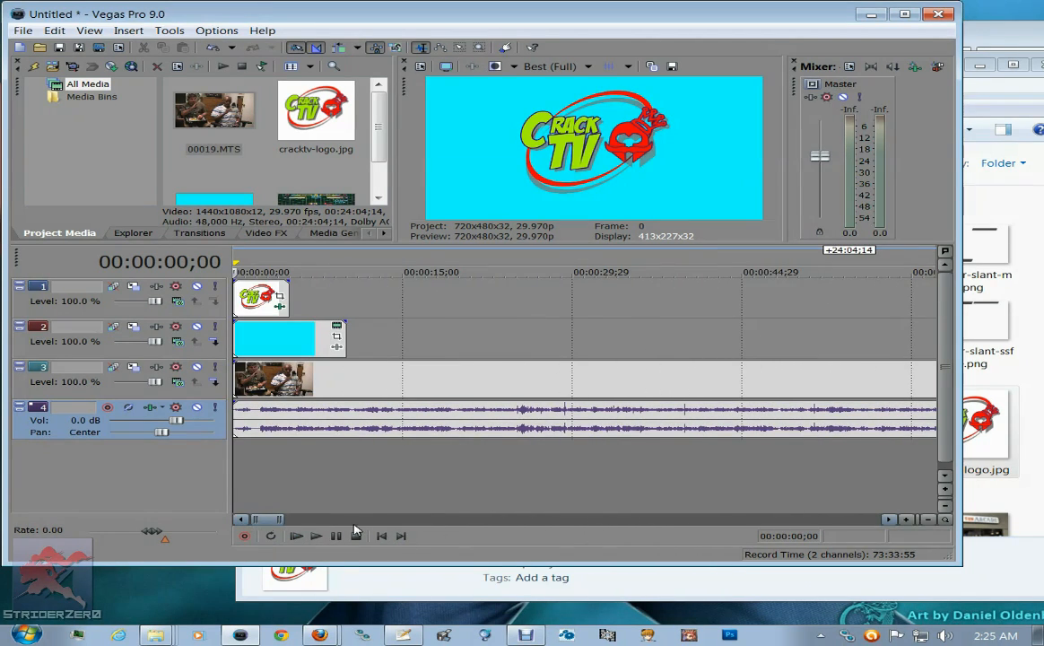
{"action": "left_click", "coordinate": [904, 518]}
{"action": "left_click", "coordinate": [942, 518]}
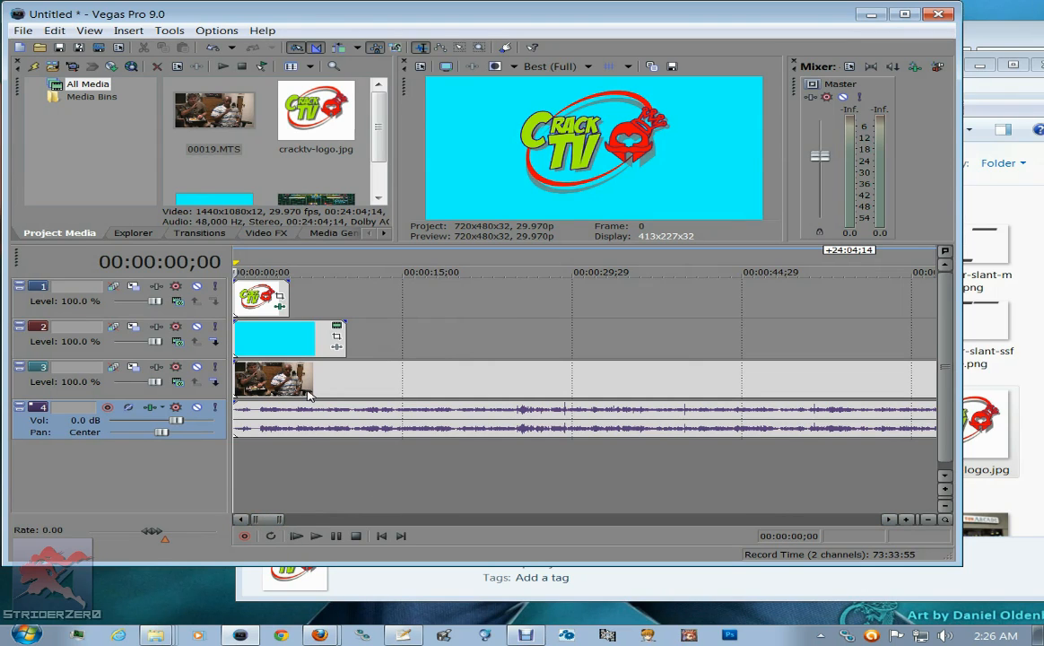
{"action": "scroll", "coordinate": [292, 387], "scroll_direction": "up", "scroll_amount": 3}
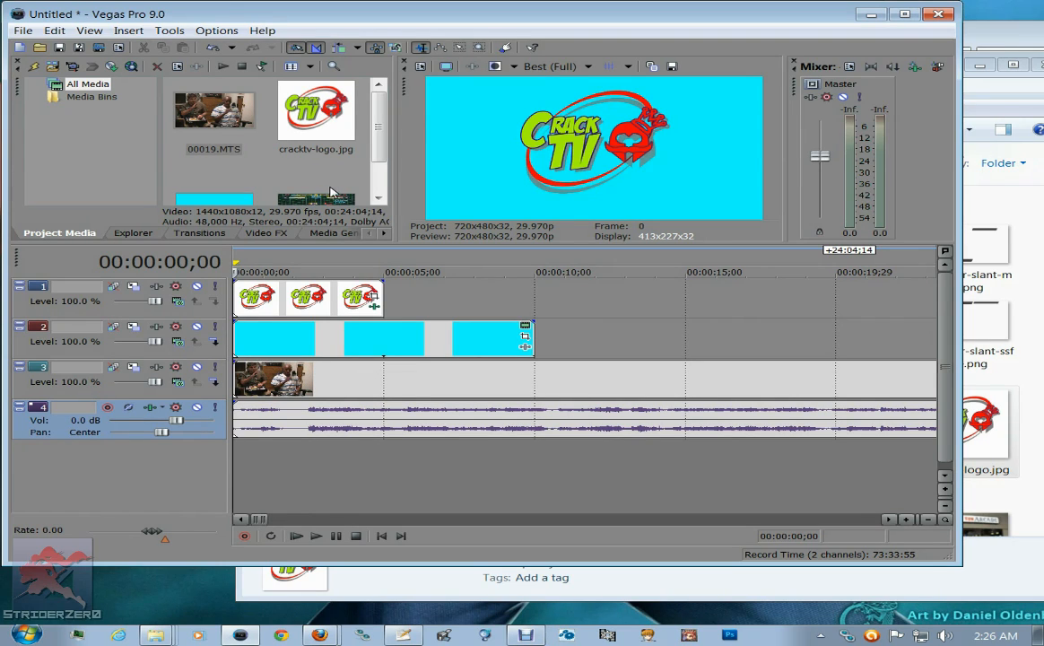
Place Video 6.avi from the project media at the timeline start on new tracks below the 00019.MTS tracks.
{"action": "left_click_drag", "start_coordinate": [380, 159], "coordinate": [381, 192]}
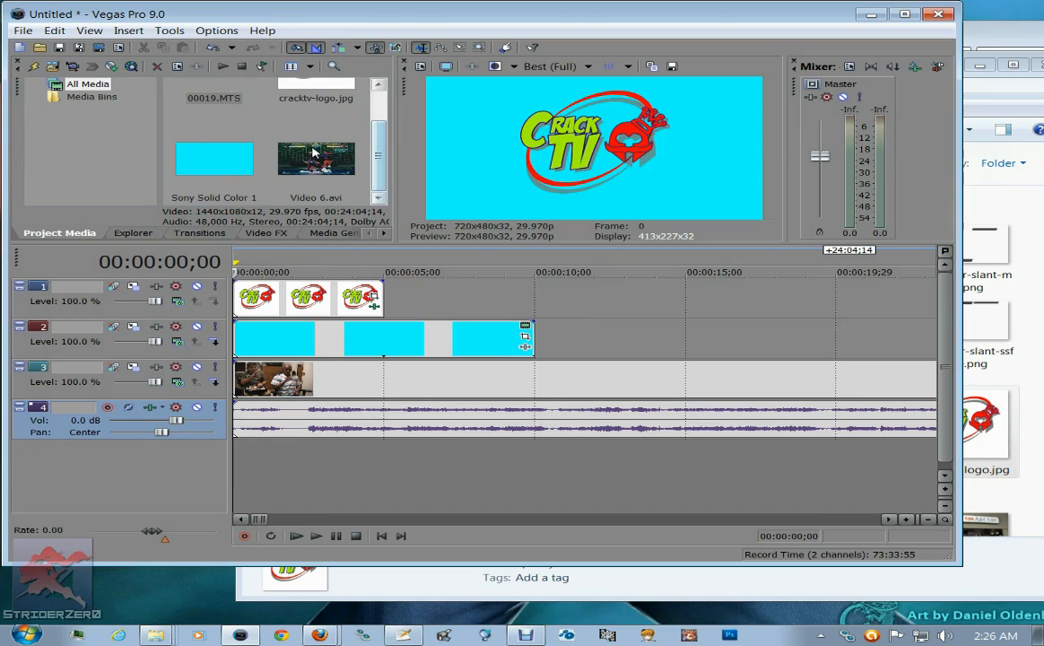
{"action": "left_click_drag", "start_coordinate": [305, 159], "coordinate": [236, 478]}
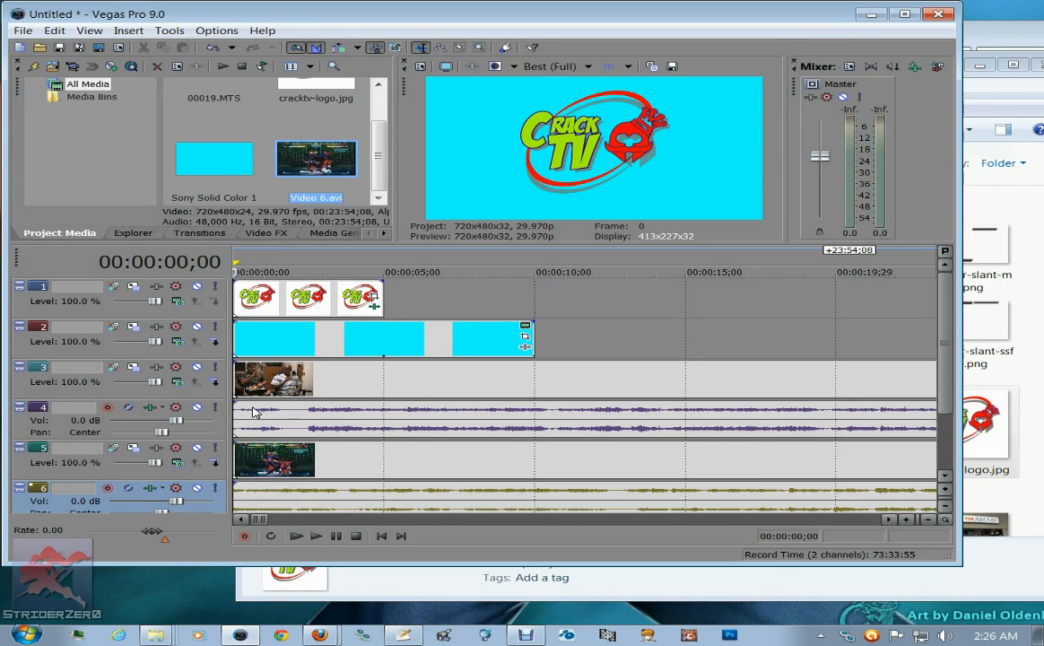
{"action": "left_click_drag", "start_coordinate": [944, 361], "coordinate": [948, 397]}
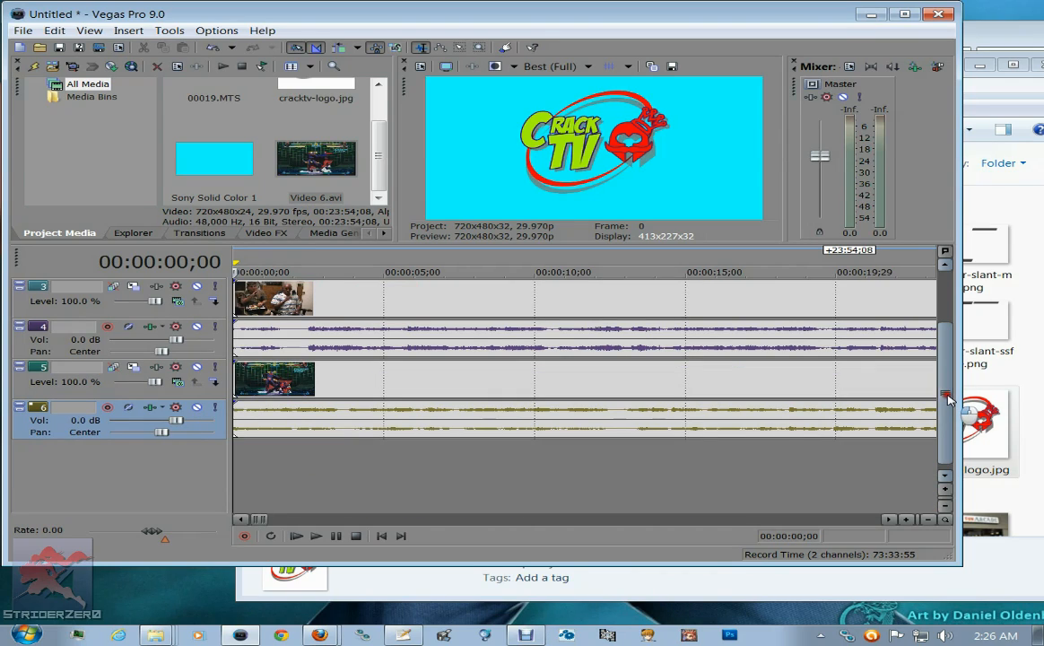
{"action": "right_click", "coordinate": [252, 453]}
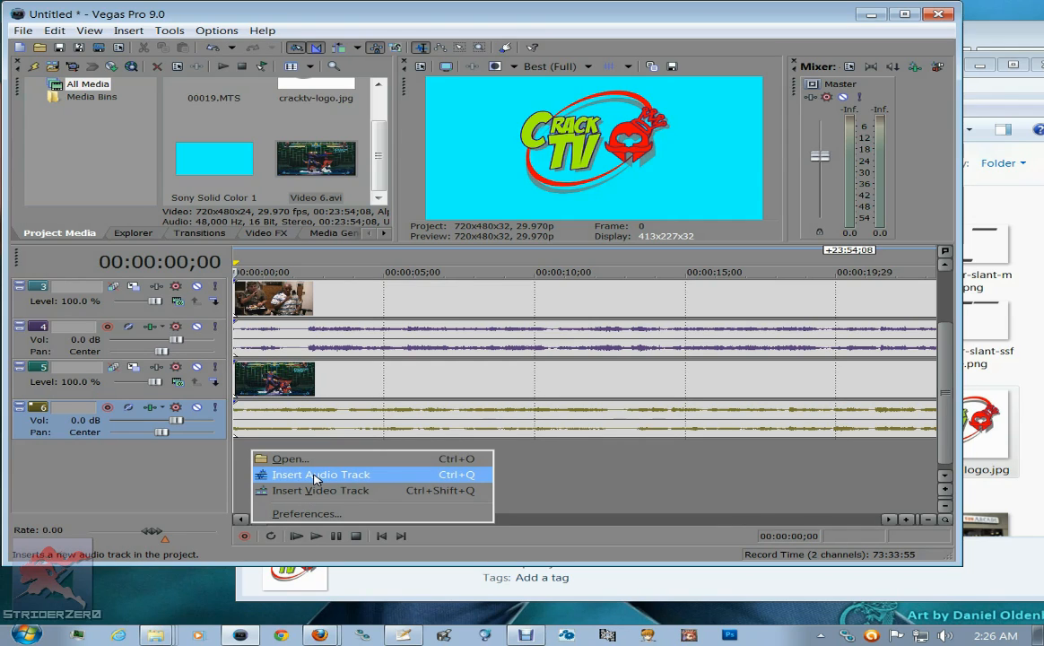
{"action": "left_click", "coordinate": [528, 461]}
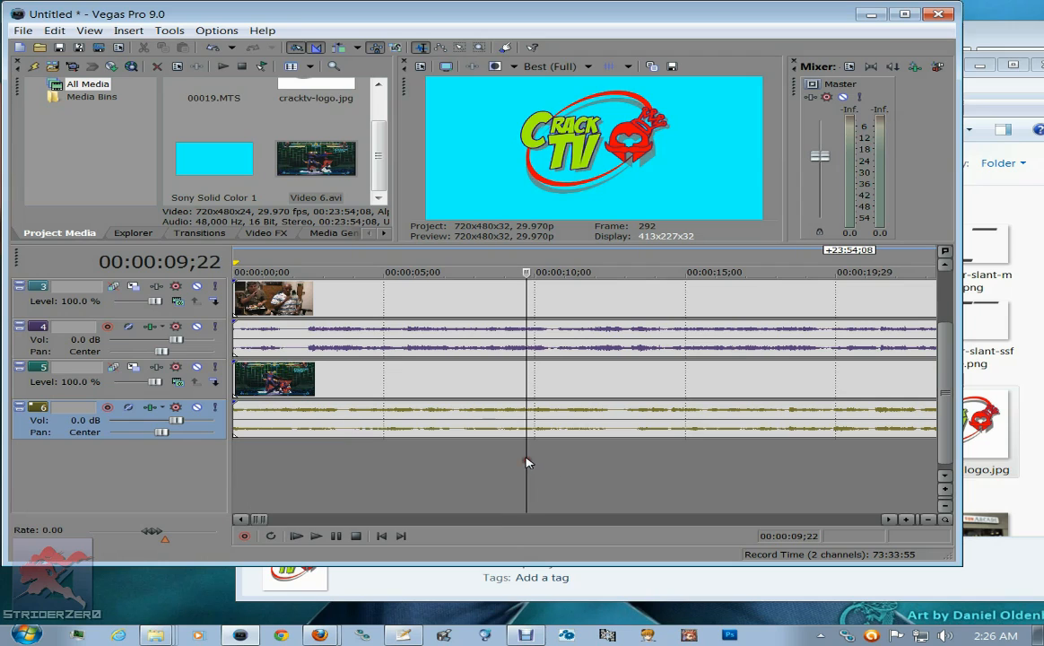
{"action": "right_click", "coordinate": [380, 380]}
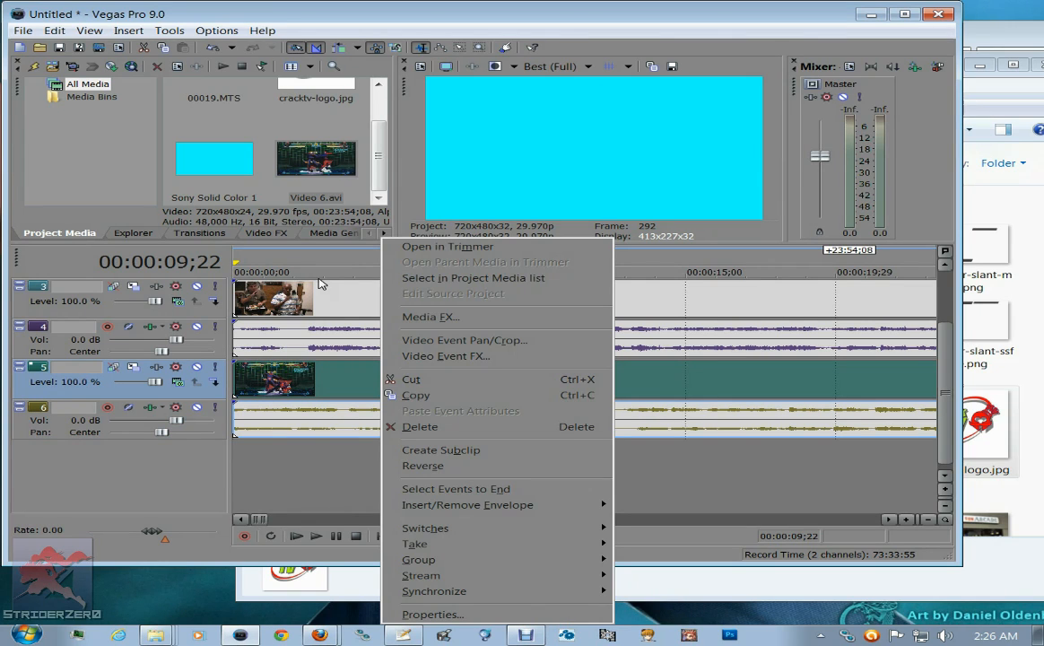
{"action": "left_click", "coordinate": [421, 466]}
{"action": "left_click", "coordinate": [298, 444]}
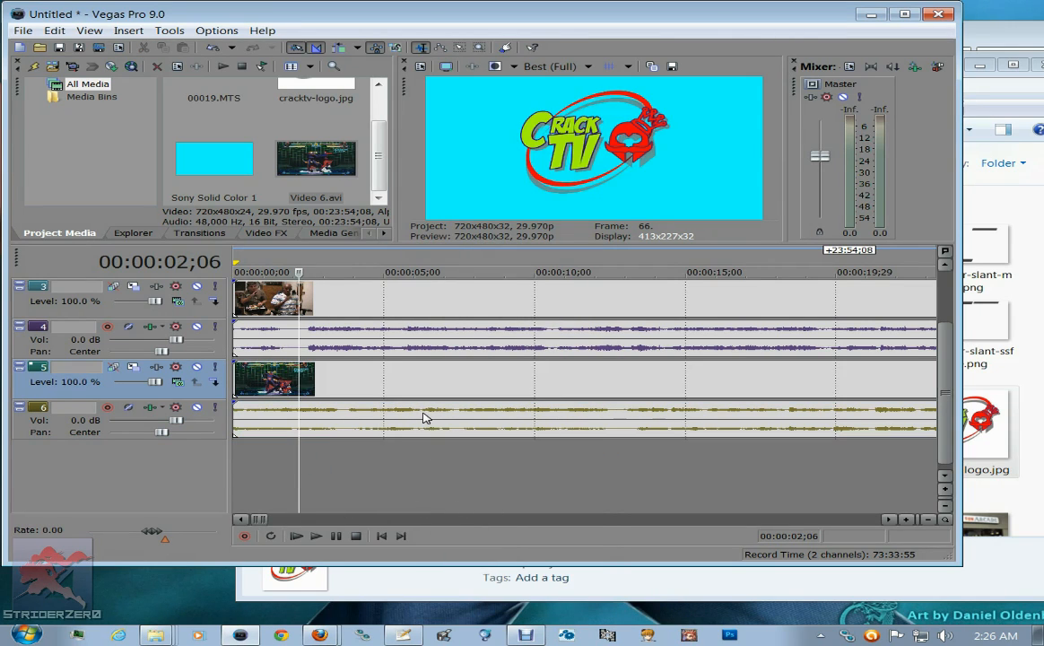
{"action": "right_click", "coordinate": [274, 465]}
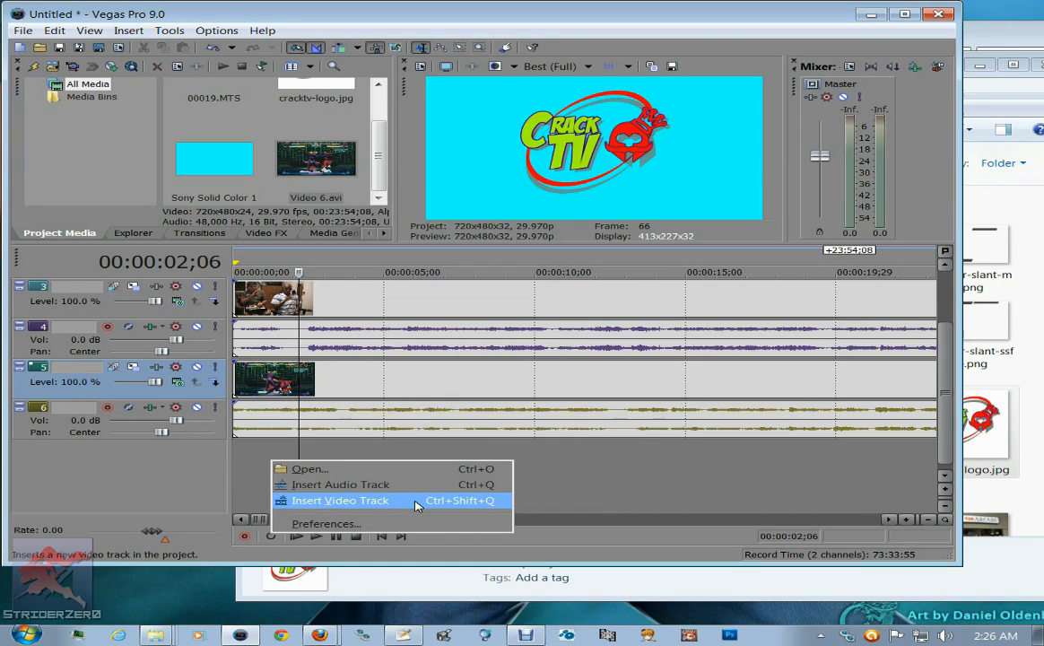
{"action": "left_click", "coordinate": [619, 489]}
{"action": "left_click", "coordinate": [619, 489]}
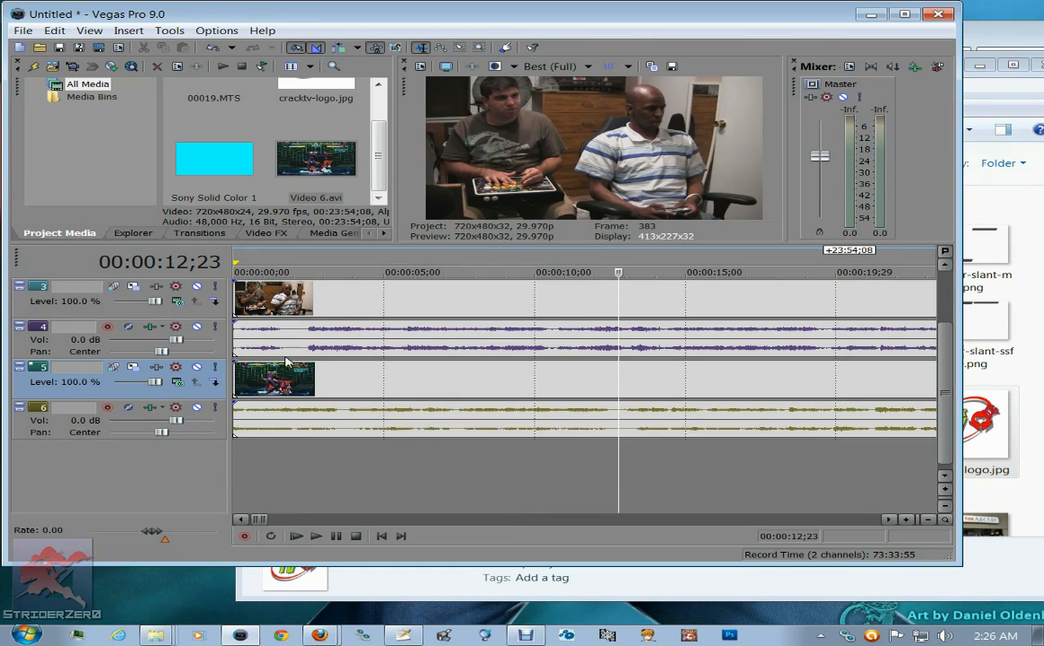
Compare the preview at several playhead positions within the cyan clip and at or past its end.
{"action": "left_click", "coordinate": [305, 298]}
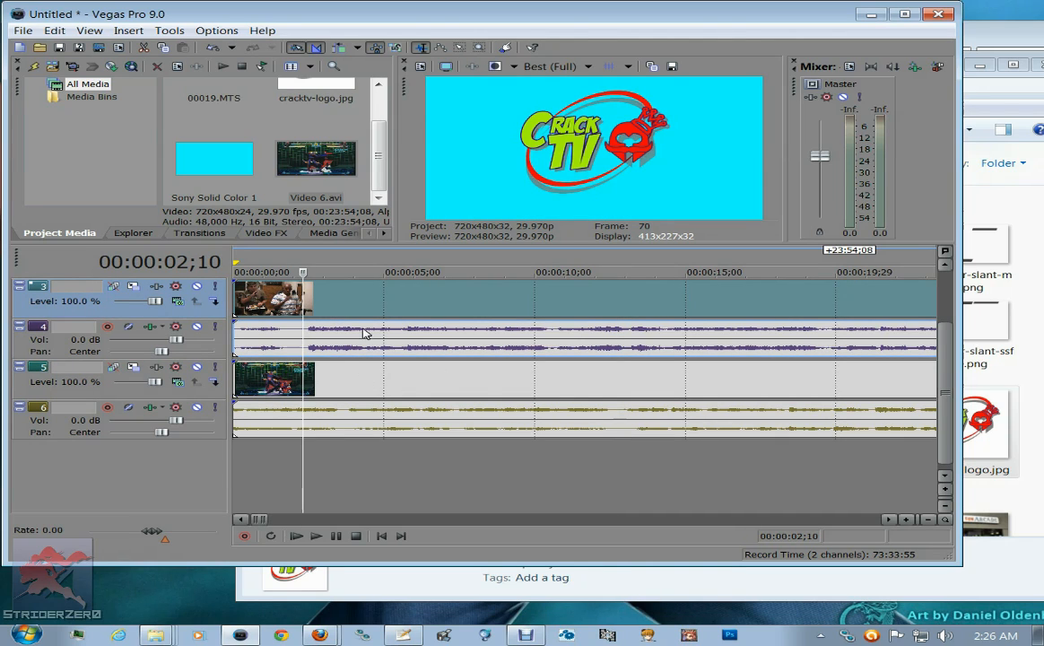
{"action": "left_click_drag", "start_coordinate": [945, 357], "coordinate": [954, 296]}
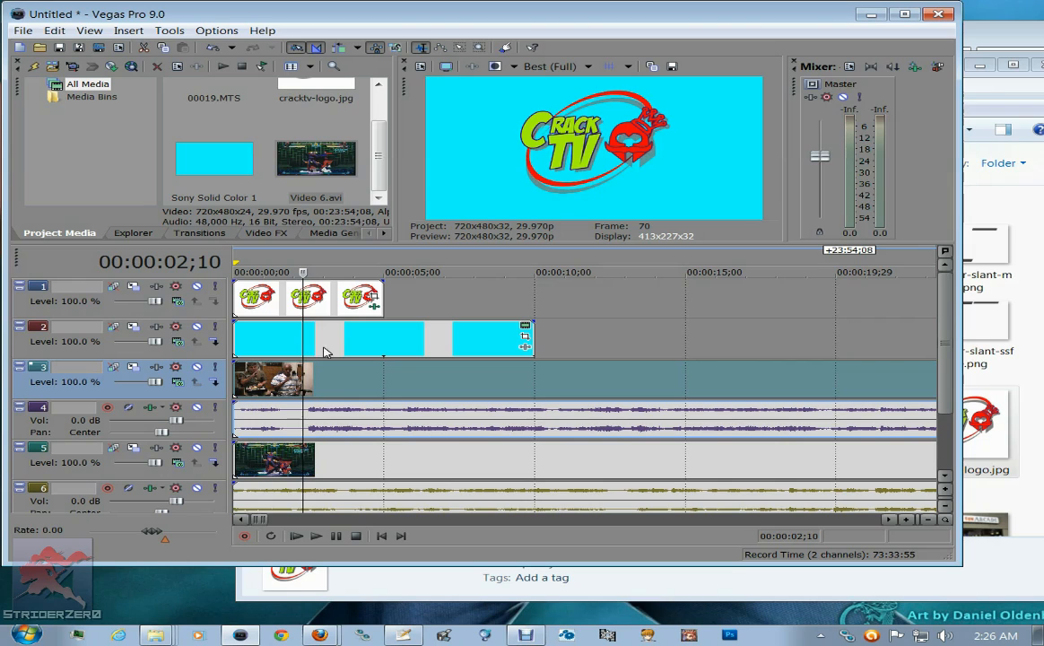
{"action": "left_click", "coordinate": [377, 464]}
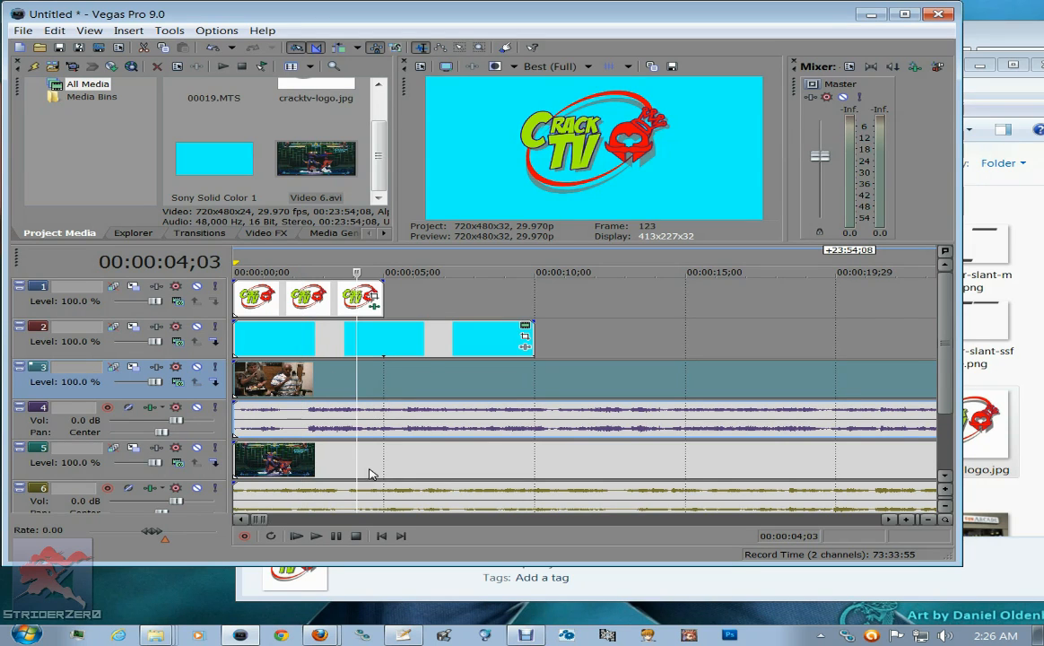
{"action": "left_click", "coordinate": [534, 384]}
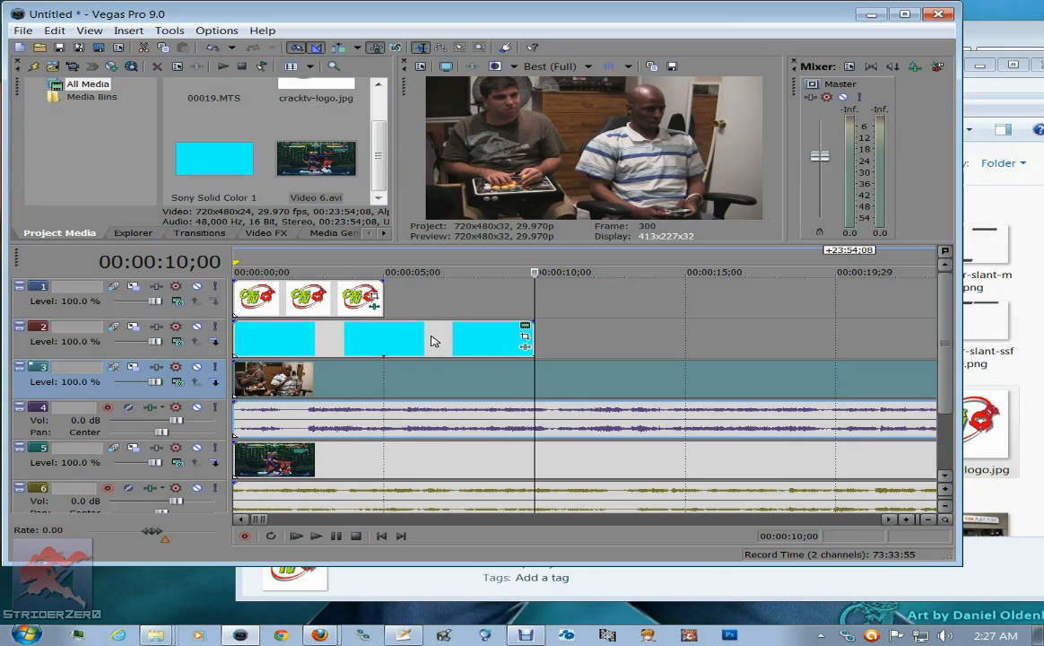
{"action": "left_click", "coordinate": [565, 382]}
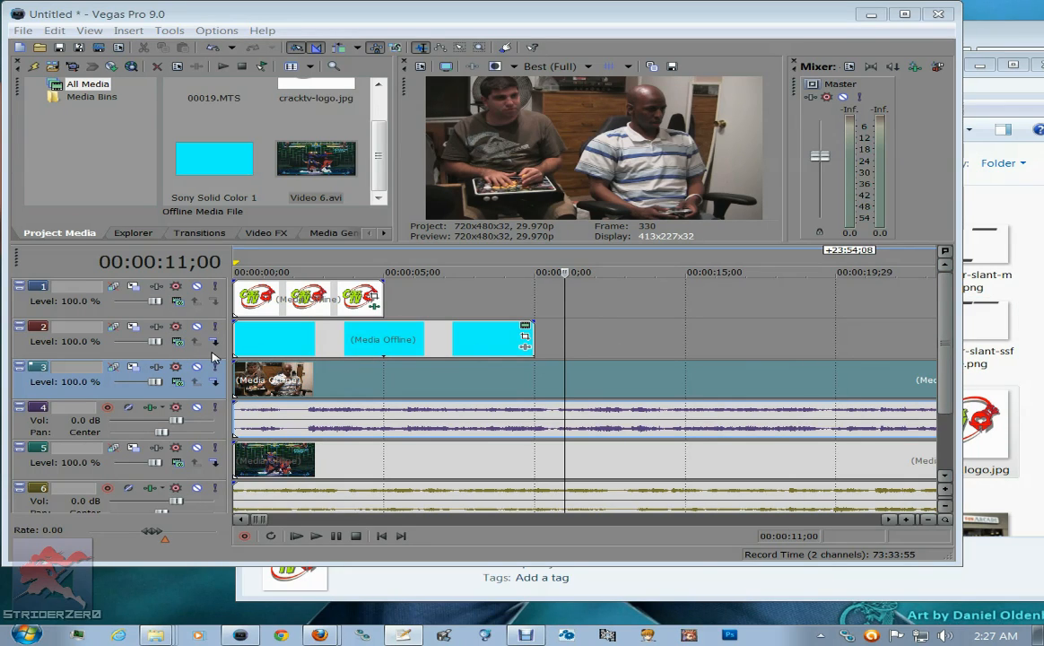
Move the cyan solid colour track beneath all other tracks, with the playhead at 00:00:02;09 over the logo clip.
{"action": "left_click", "coordinate": [303, 301]}
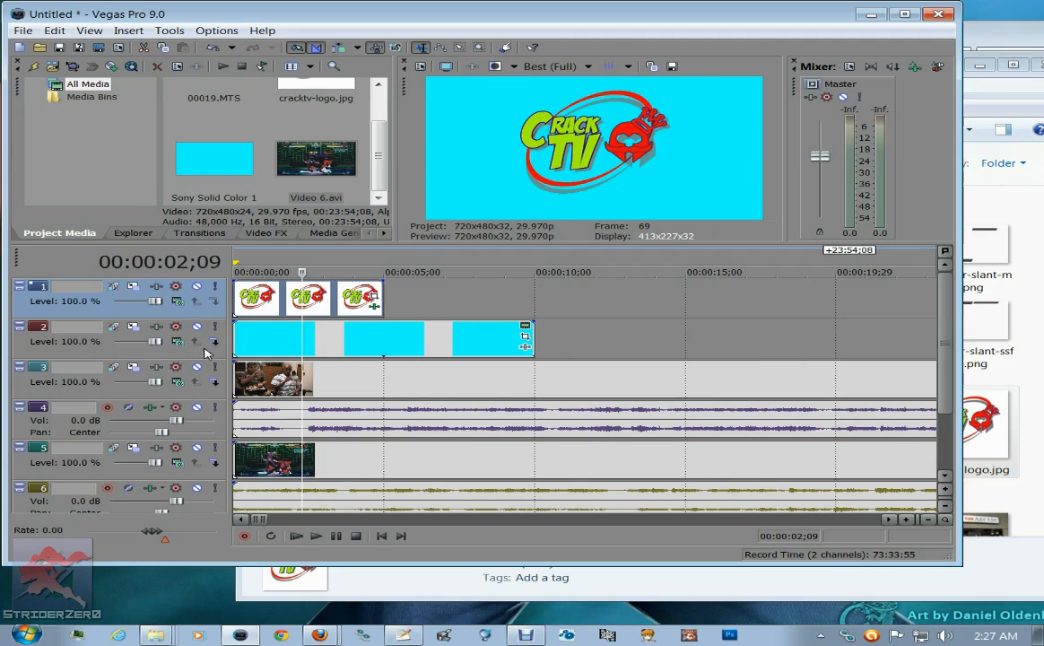
{"action": "left_click", "coordinate": [48, 351]}
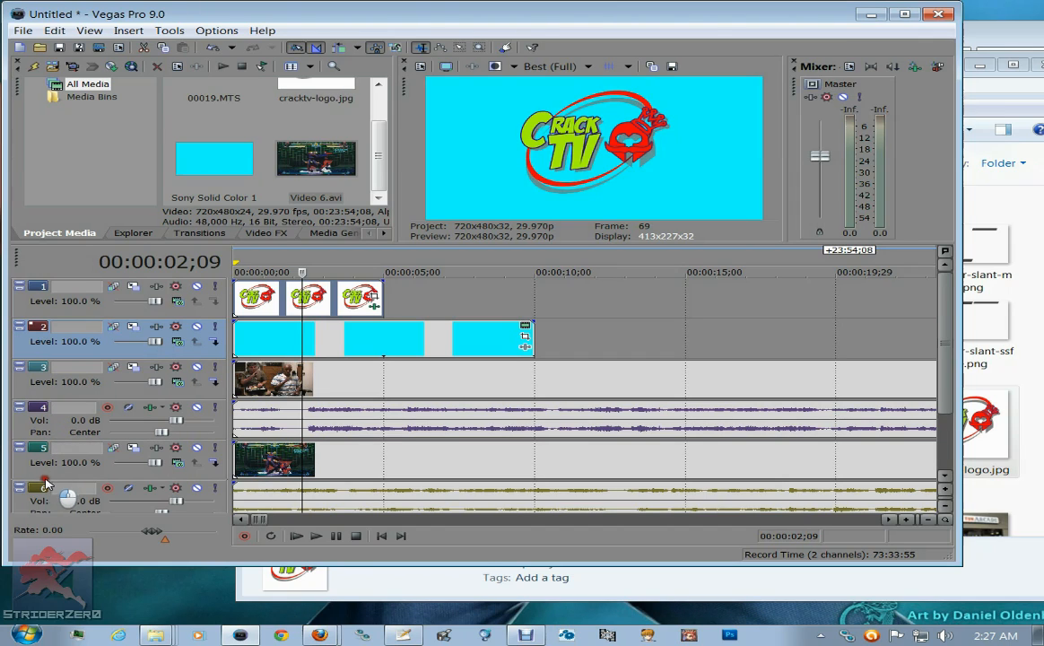
{"action": "left_click_drag", "start_coordinate": [47, 509], "coordinate": [47, 514]}
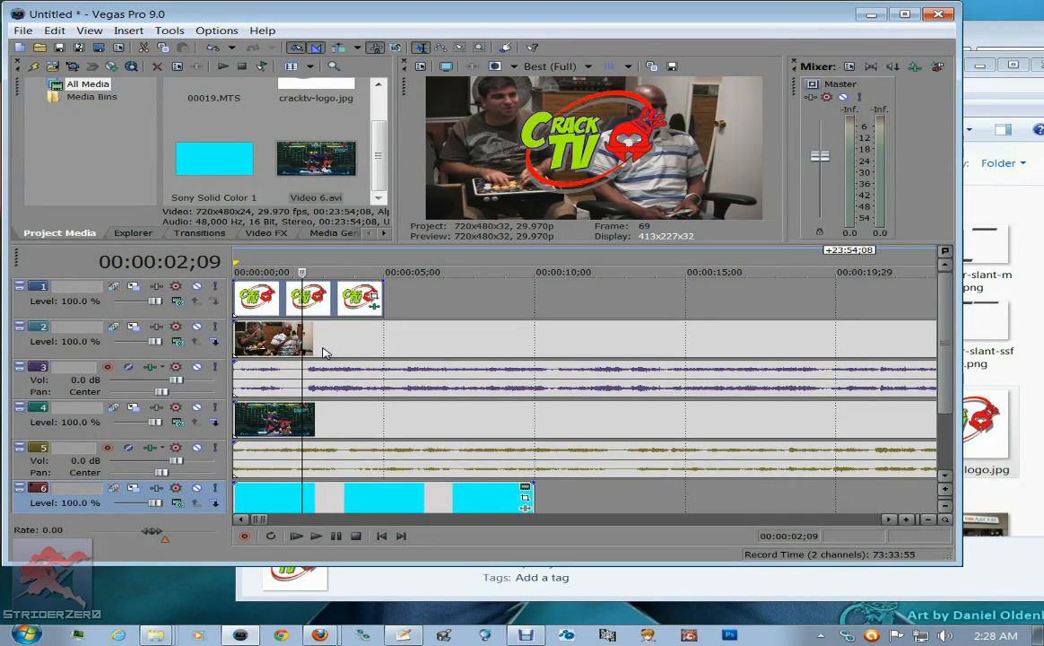
Open Track Motion for the 00019.MTS video track and resize its frame to about 640 × 427 at about X 58, Y -39.
{"action": "left_click", "coordinate": [133, 328]}
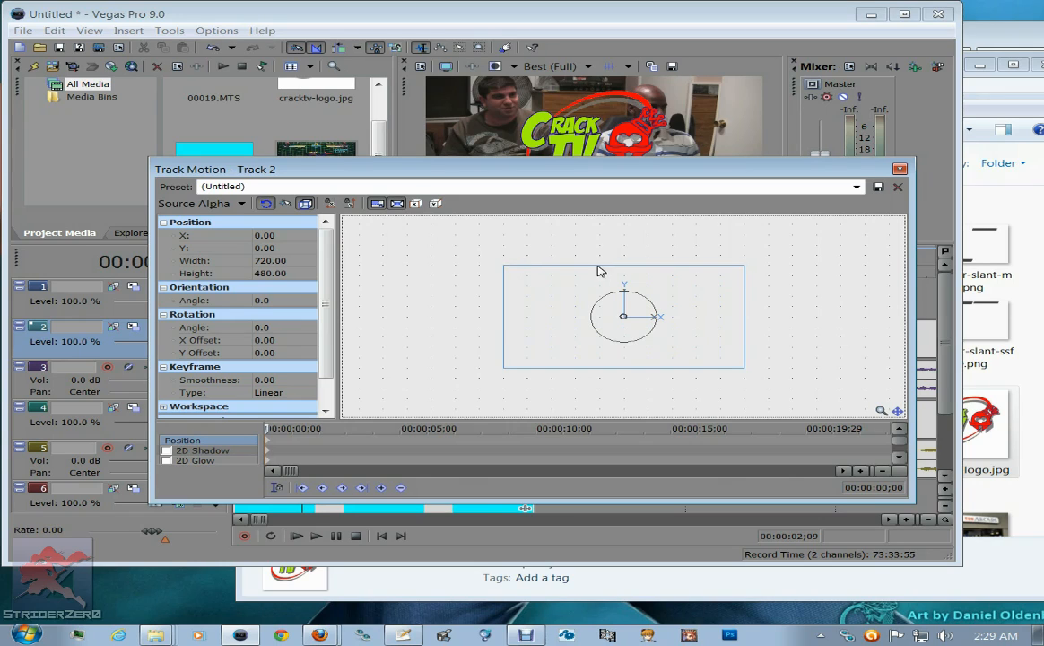
{"action": "left_click", "coordinate": [503, 266]}
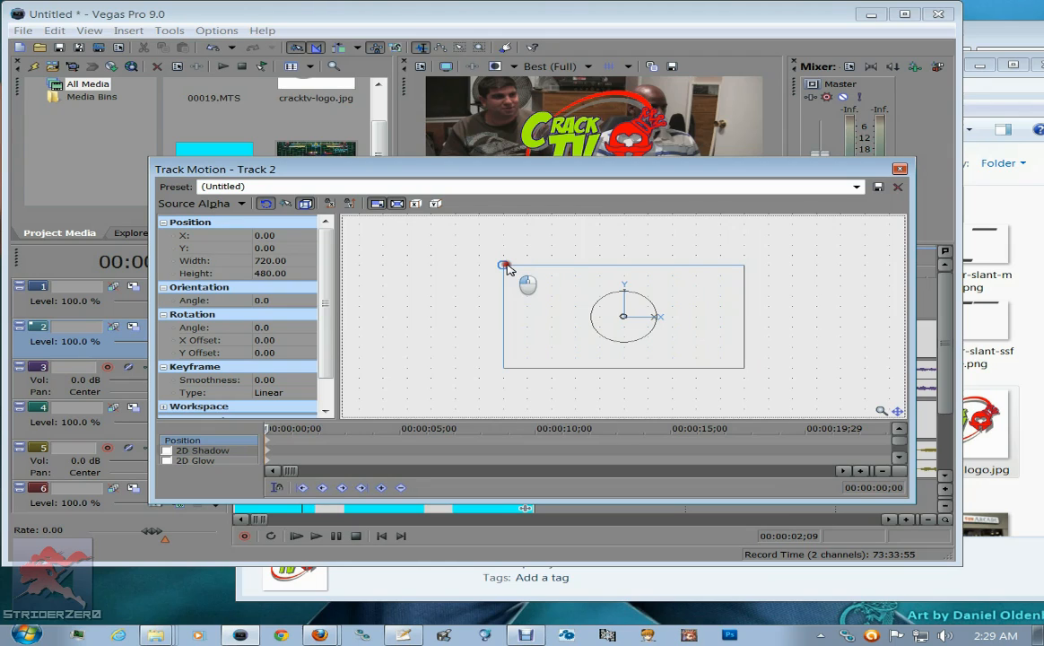
{"action": "left_click_drag", "start_coordinate": [506, 267], "coordinate": [497, 267]}
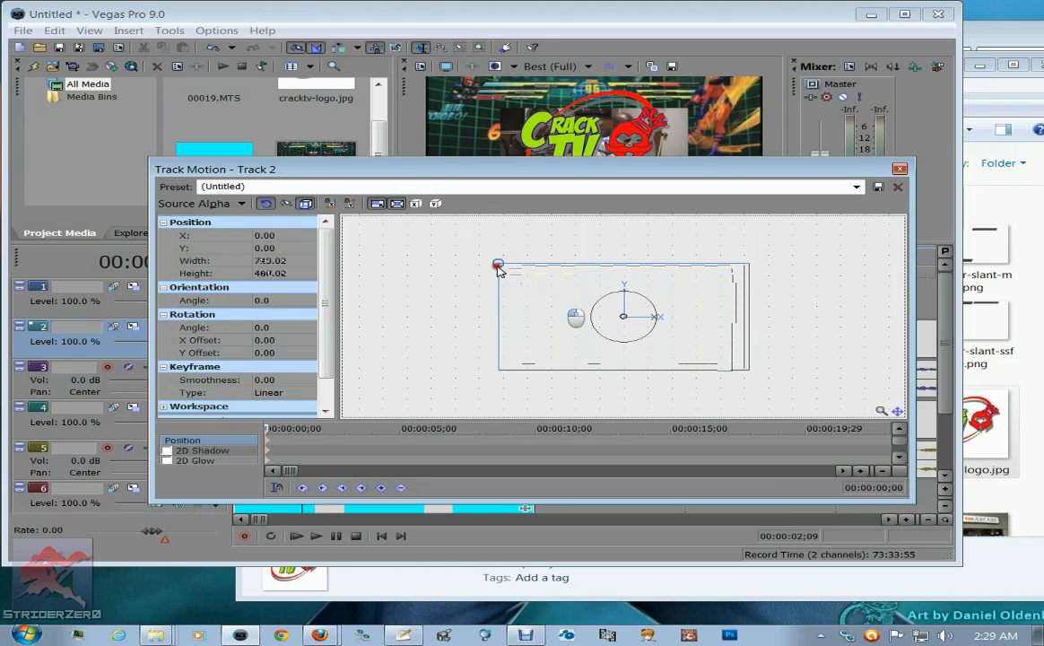
{"action": "left_click_drag", "start_coordinate": [499, 271], "coordinate": [497, 263]}
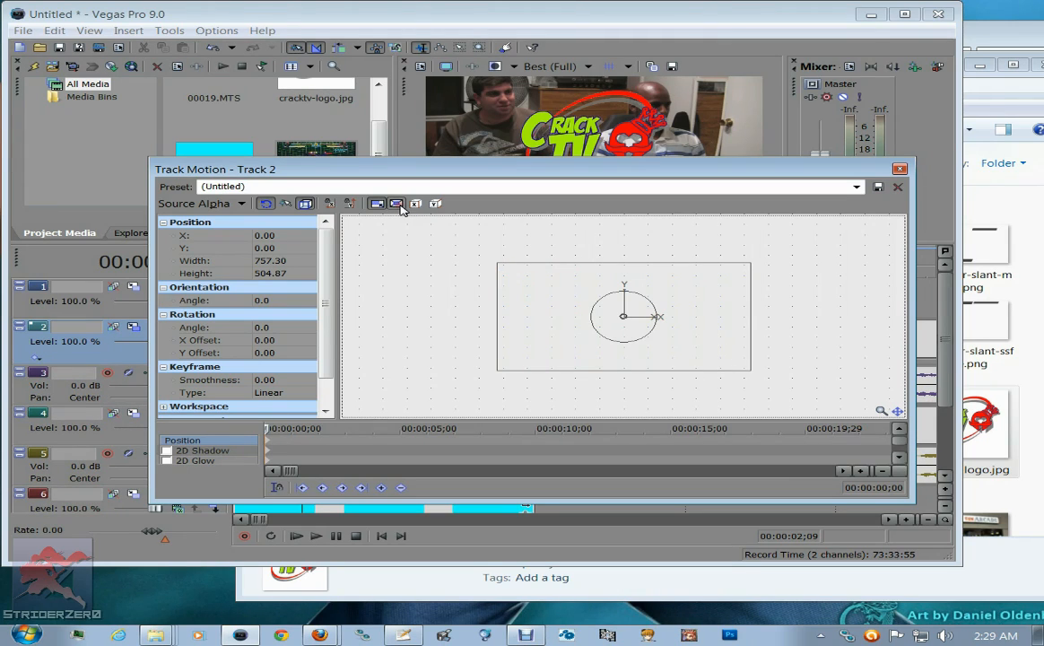
{"action": "left_click_drag", "start_coordinate": [499, 266], "coordinate": [500, 266]}
{"action": "left_click_drag", "start_coordinate": [499, 267], "coordinate": [537, 280]}
{"action": "left_click", "coordinate": [397, 204]}
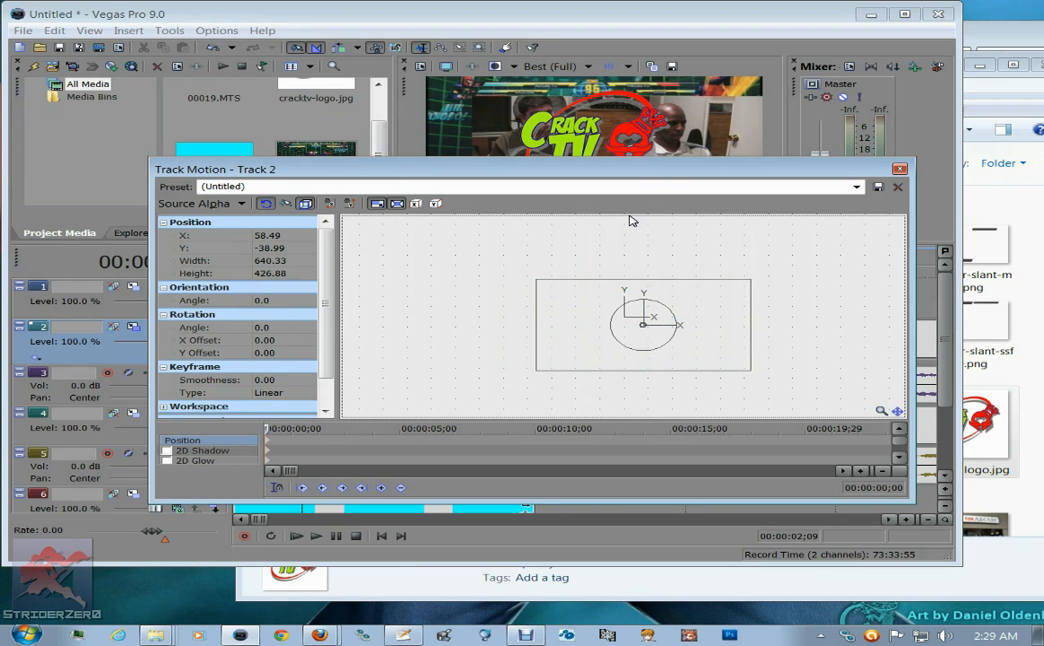
Look through the available Track Motion presets without applying one.
{"action": "left_click", "coordinate": [856, 188]}
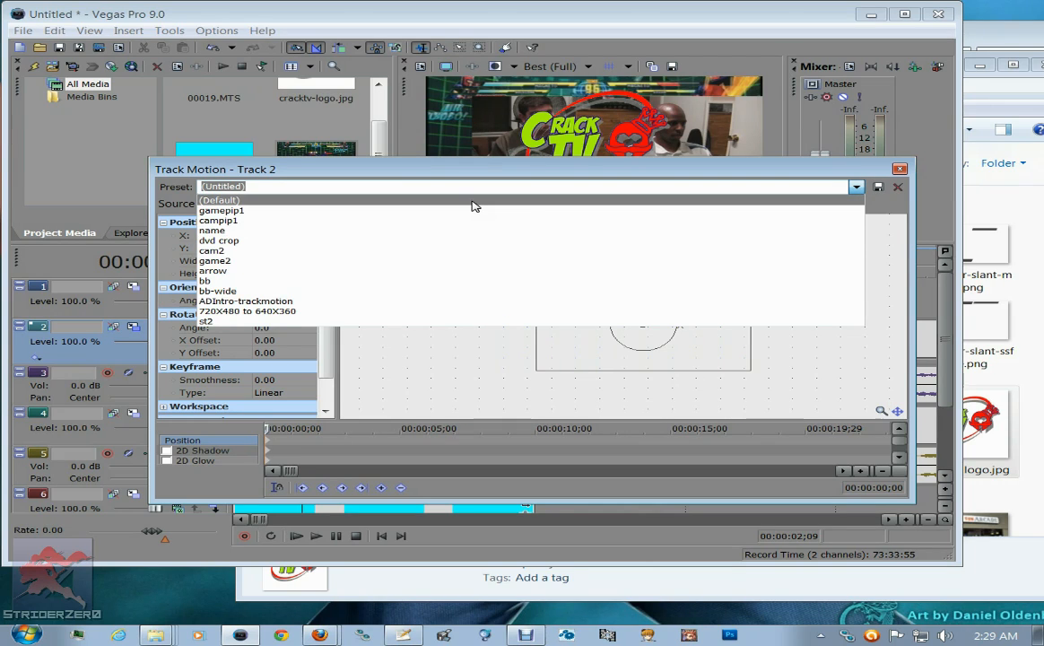
{"action": "left_click", "coordinate": [883, 211]}
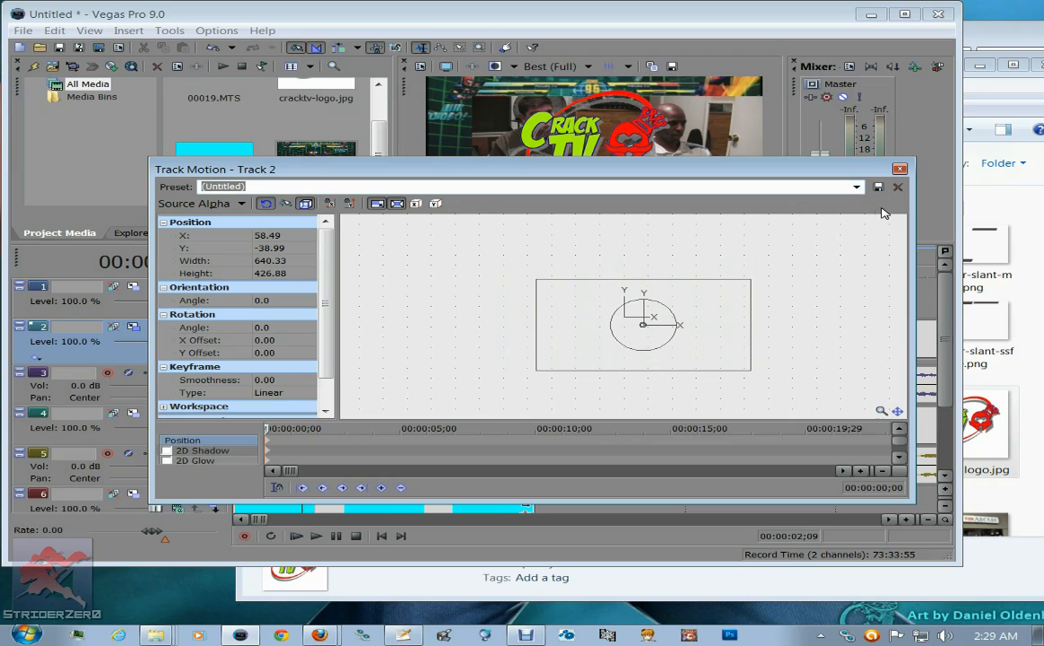
{"action": "left_click", "coordinate": [536, 280]}
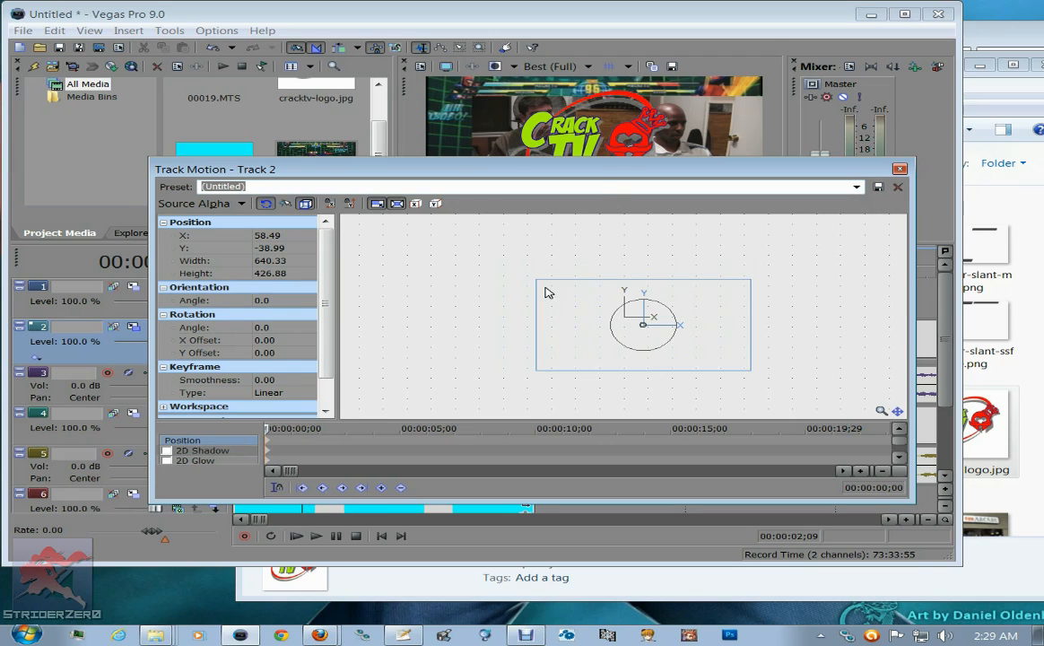
Uncover the preview, shrink the 00019.MTS track frame to about 291 × 194 and move it to about X -210, Y -136.
{"action": "left_click_drag", "start_coordinate": [673, 171], "coordinate": [694, 265]}
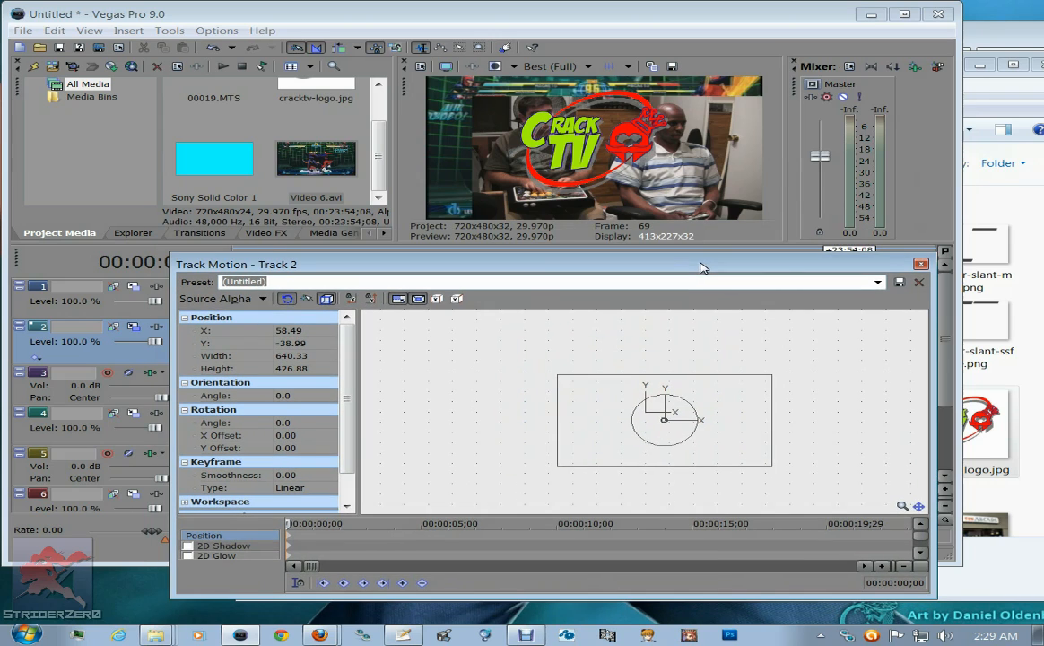
{"action": "left_click_drag", "start_coordinate": [771, 465], "coordinate": [714, 444]}
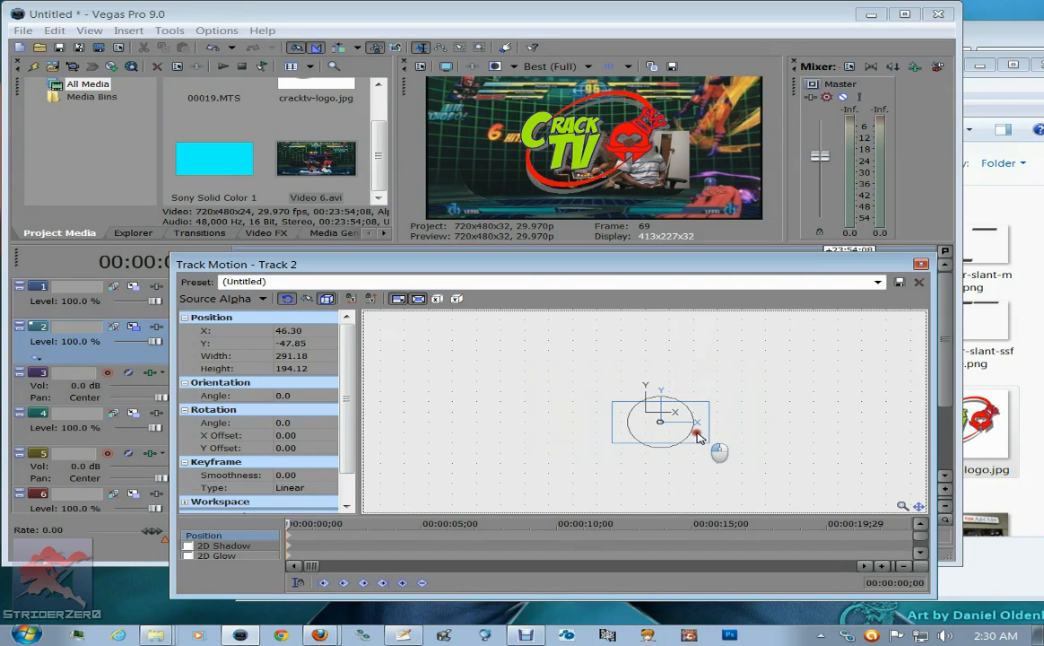
{"action": "left_click_drag", "start_coordinate": [702, 436], "coordinate": [612, 456]}
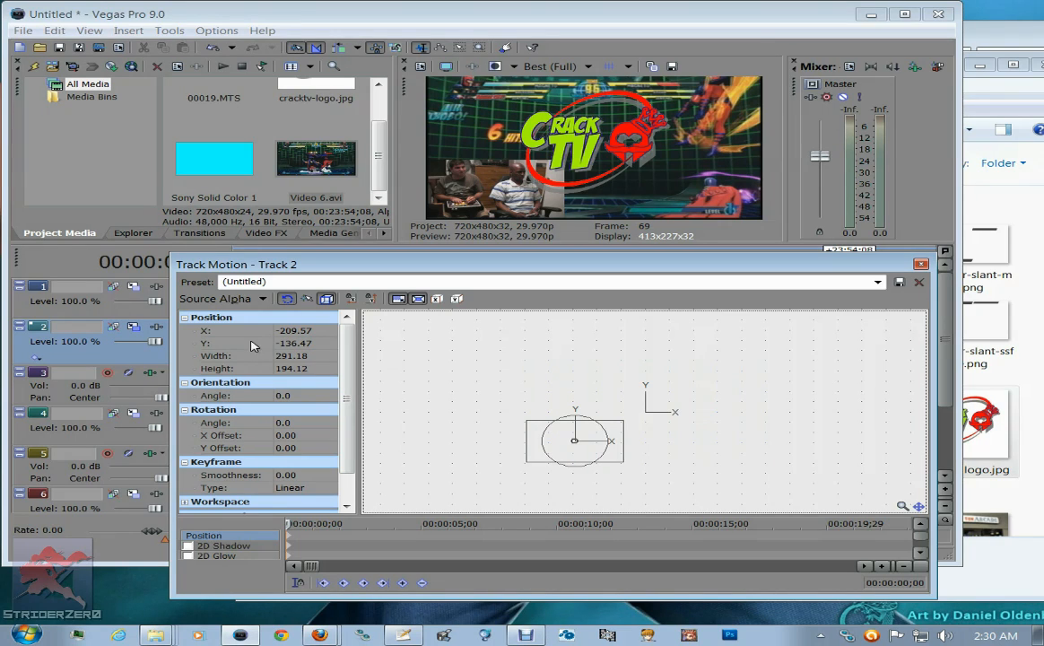
Examine the X, Y, width and height controls in the 00019.MTS track's Track Motion settings.
{"action": "left_click", "coordinate": [297, 331]}
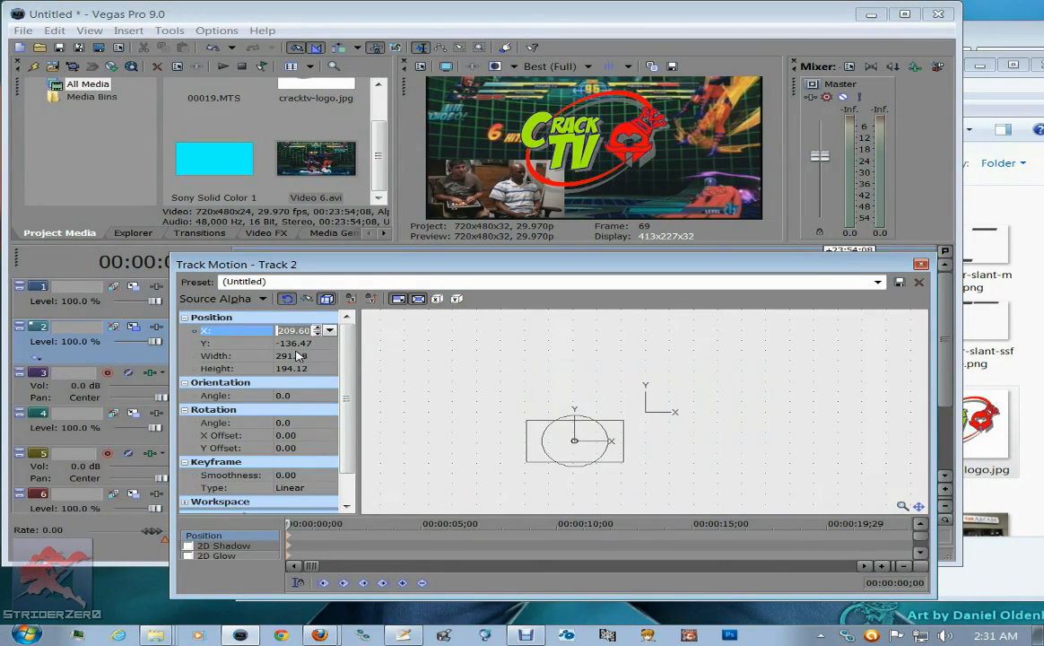
{"action": "left_click", "coordinate": [296, 356]}
{"action": "left_click", "coordinate": [299, 368]}
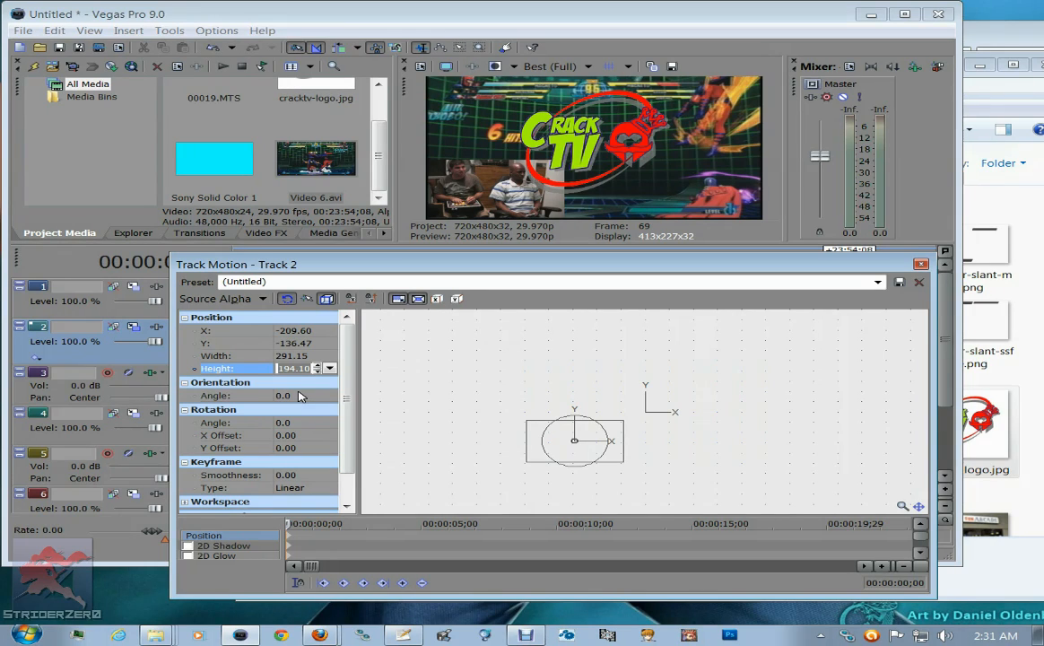
{"action": "mouse_move", "coordinate": [348, 380]}
{"action": "left_mouse_down"}
{"action": "mouse_move", "coordinate": [348, 403]}
{"action": "mouse_move", "coordinate": [356, 358]}
{"action": "left_mouse_up"}
{"action": "left_click", "coordinate": [328, 344]}
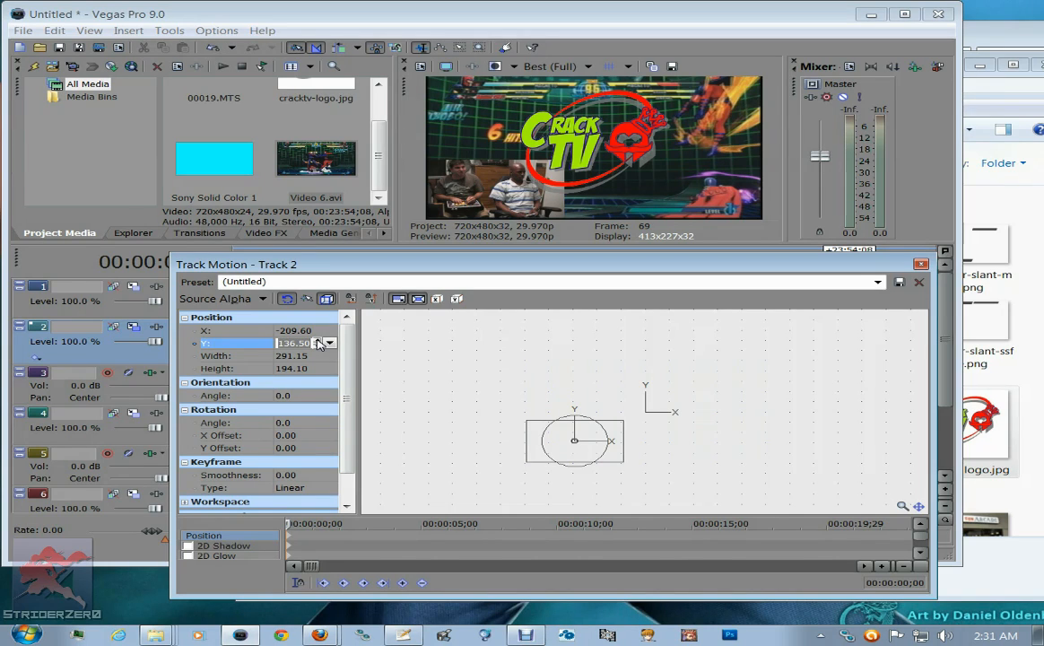
{"action": "left_click", "coordinate": [329, 342]}
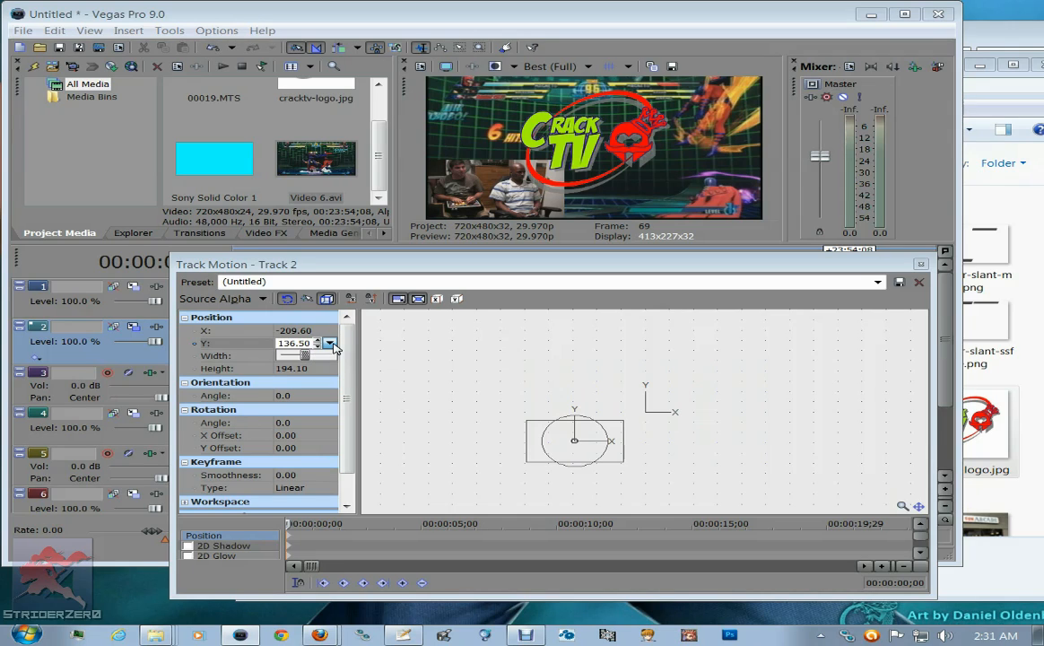
{"action": "left_click", "coordinate": [330, 344]}
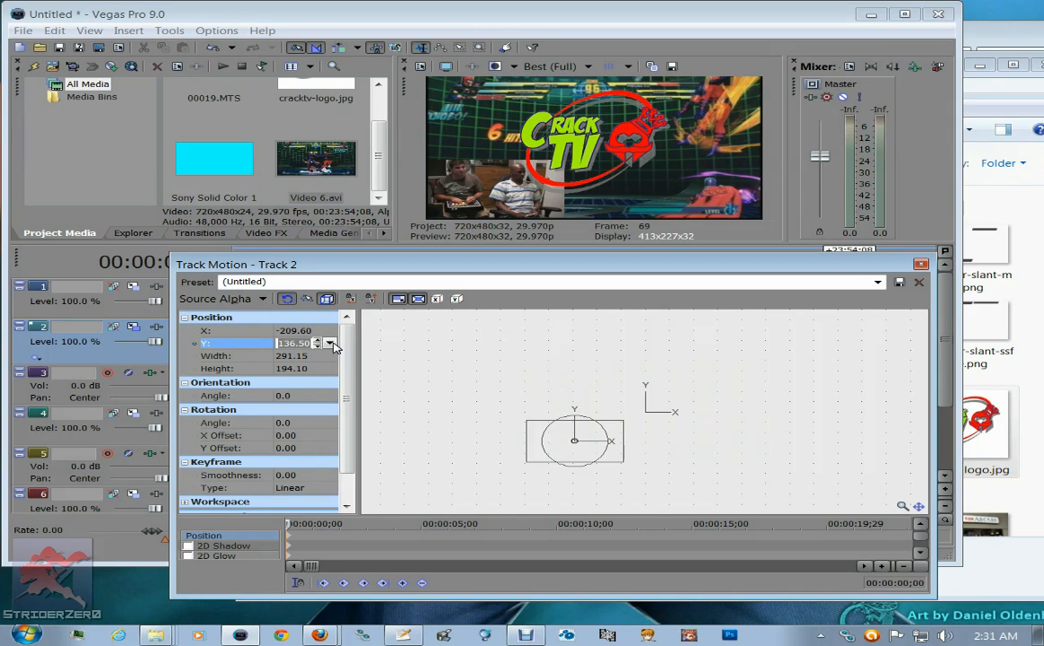
{"action": "left_click", "coordinate": [296, 330]}
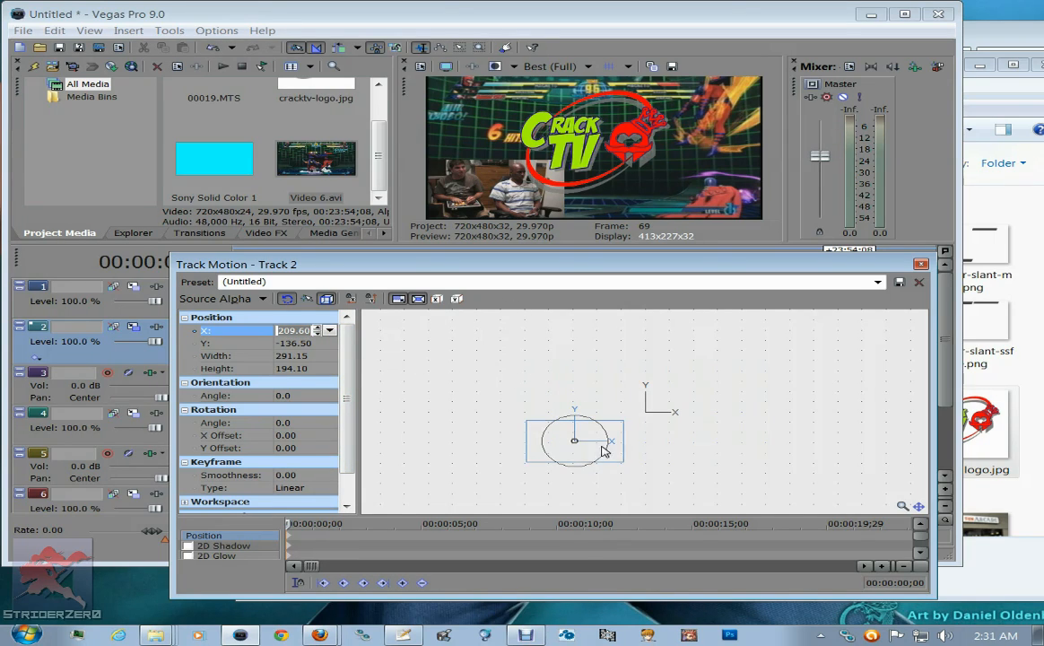
Shrink the 00019.MTS track frame to about 265 × 177 at about X -222, Y -134, and close Track Motion.
{"action": "left_click_drag", "start_coordinate": [622, 422], "coordinate": [610, 434]}
{"action": "scroll", "coordinate": [676, 425], "scroll_direction": "up", "scroll_amount": 2}
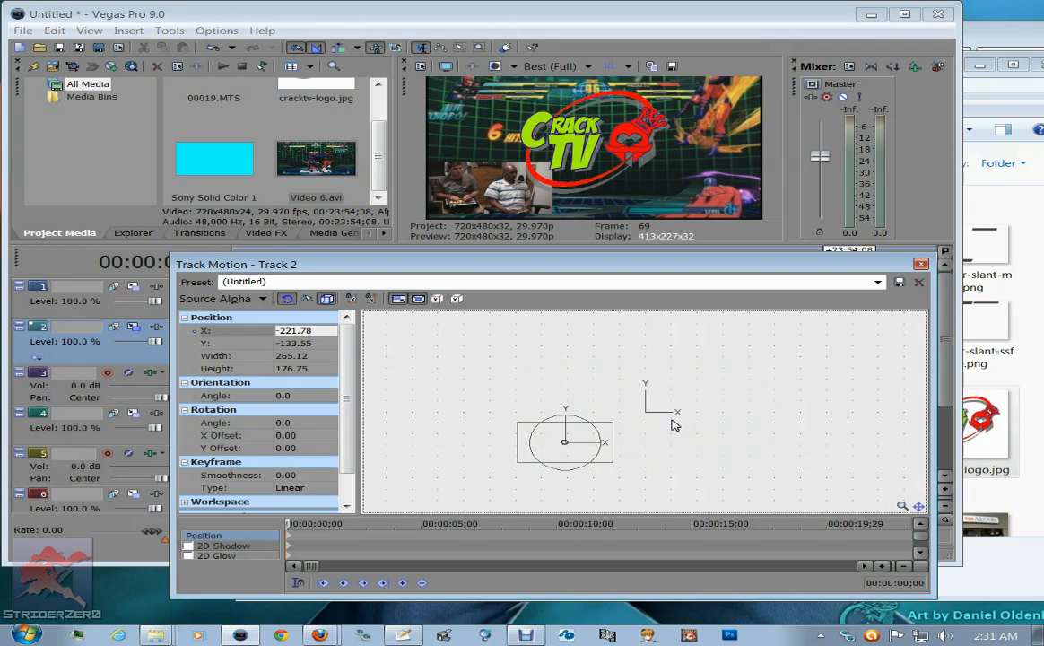
{"action": "scroll", "coordinate": [676, 426], "scroll_direction": "down", "scroll_amount": 3}
{"action": "scroll", "coordinate": [676, 425], "scroll_direction": "down", "scroll_amount": 2}
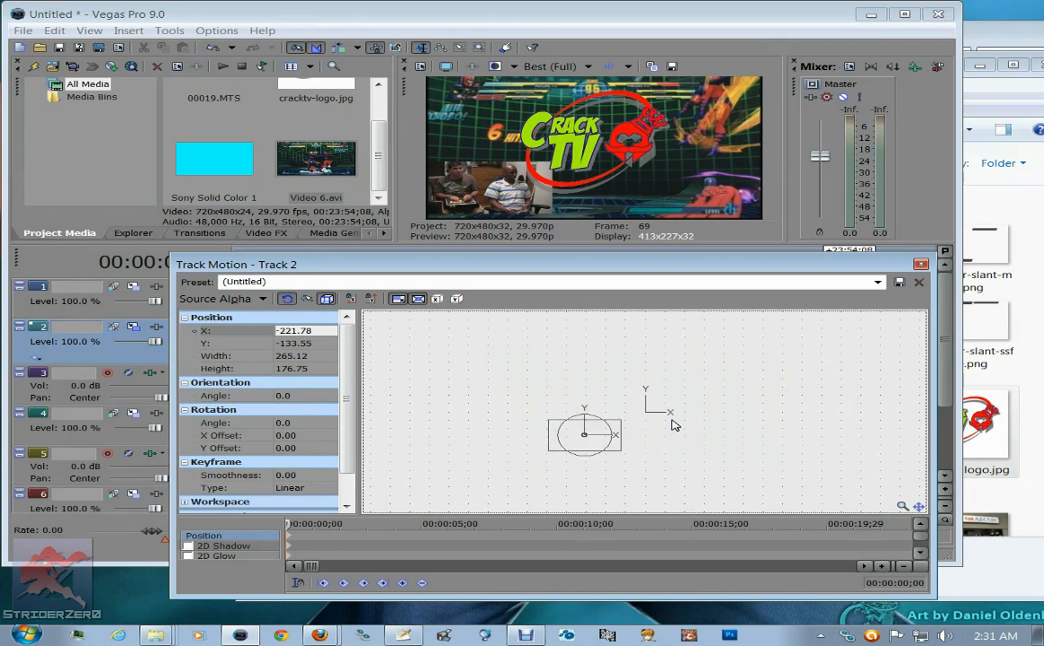
{"action": "scroll", "coordinate": [675, 425], "scroll_direction": "up", "scroll_amount": 2}
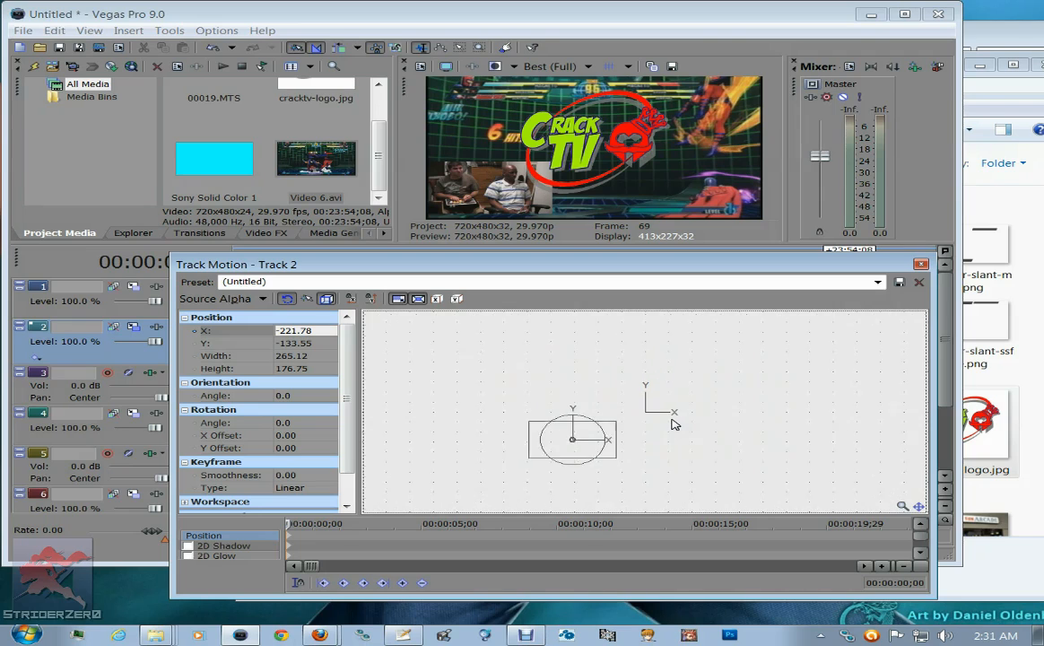
{"action": "scroll", "coordinate": [676, 425], "scroll_direction": "up", "scroll_amount": 3}
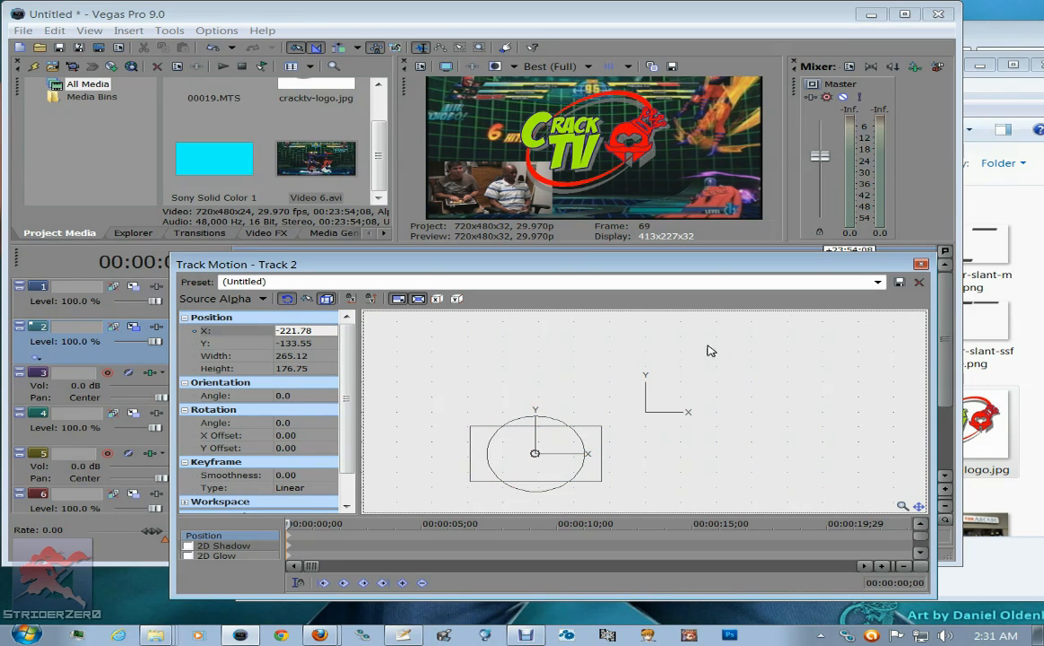
{"action": "left_click", "coordinate": [920, 264]}
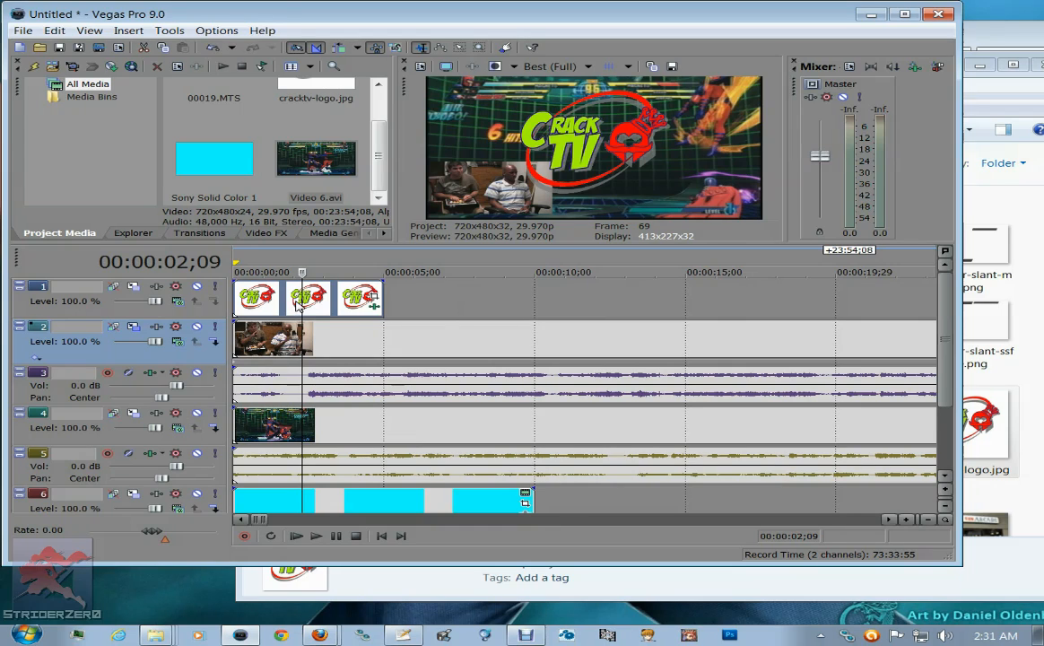
Use Track Motion to shrink the logo track to about 453 × 302 and move it to about X -229, Y 95.
{"action": "left_click", "coordinate": [113, 286]}
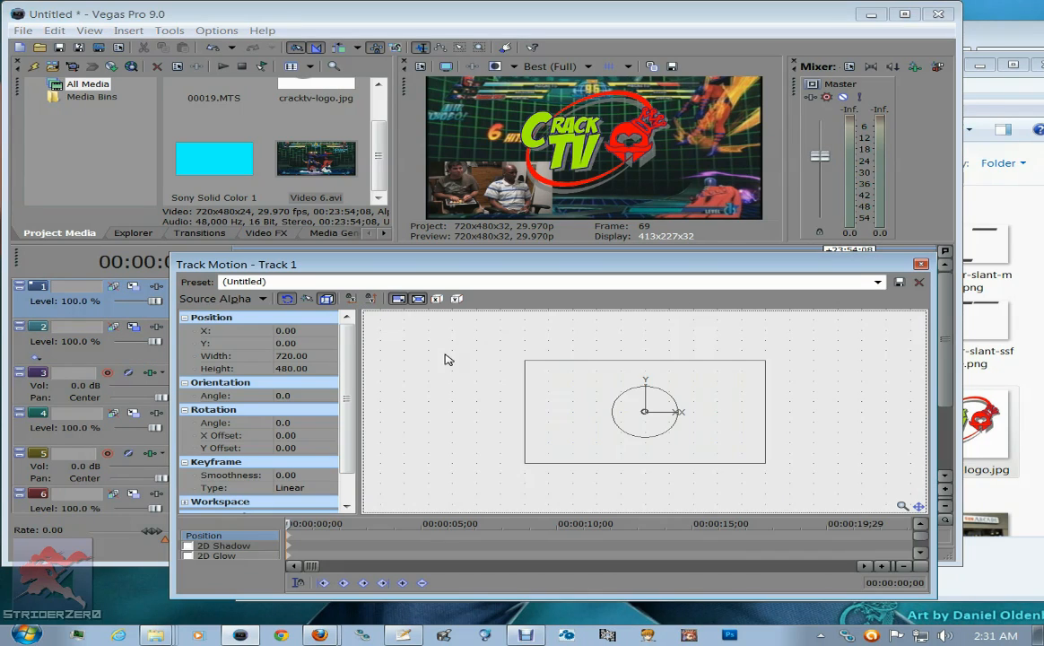
{"action": "mouse_move", "coordinate": [526, 360]}
{"action": "left_mouse_down"}
{"action": "mouse_move", "coordinate": [570, 379]}
{"action": "mouse_move", "coordinate": [490, 364]}
{"action": "mouse_move", "coordinate": [519, 376]}
{"action": "left_mouse_up"}
{"action": "left_click", "coordinate": [592, 392]}
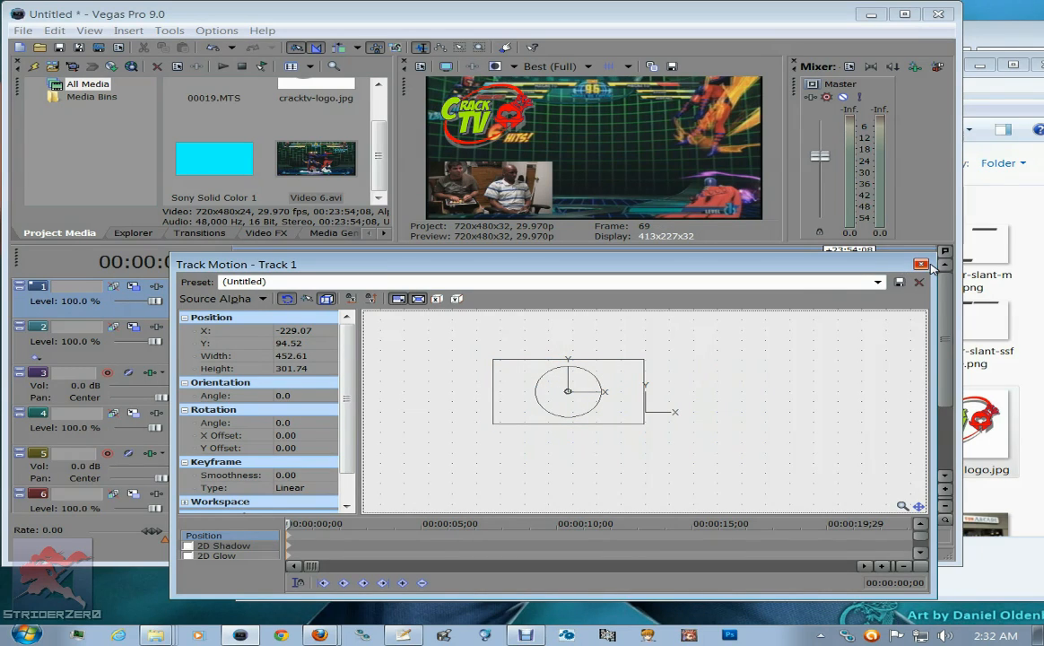
{"action": "left_click", "coordinate": [921, 264]}
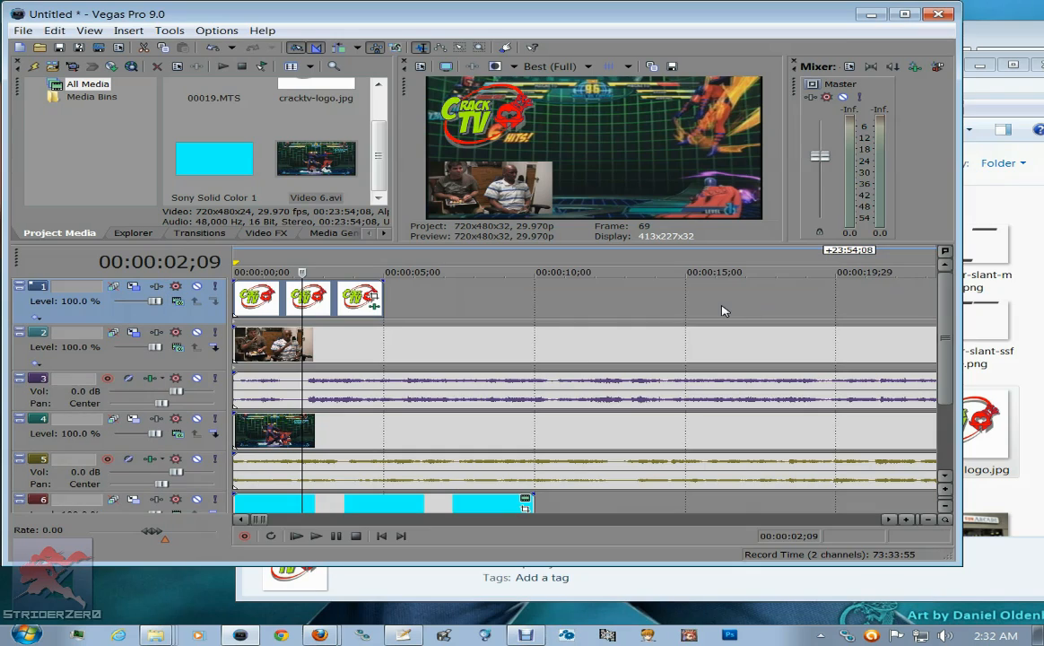
Use Track Motion to shrink the gameplay video track to about 423 × 282 and place it at about X 132, Y 15.
{"action": "left_click", "coordinate": [113, 418]}
{"action": "left_click", "coordinate": [527, 362]}
{"action": "left_click_drag", "start_coordinate": [527, 362], "coordinate": [645, 398]}
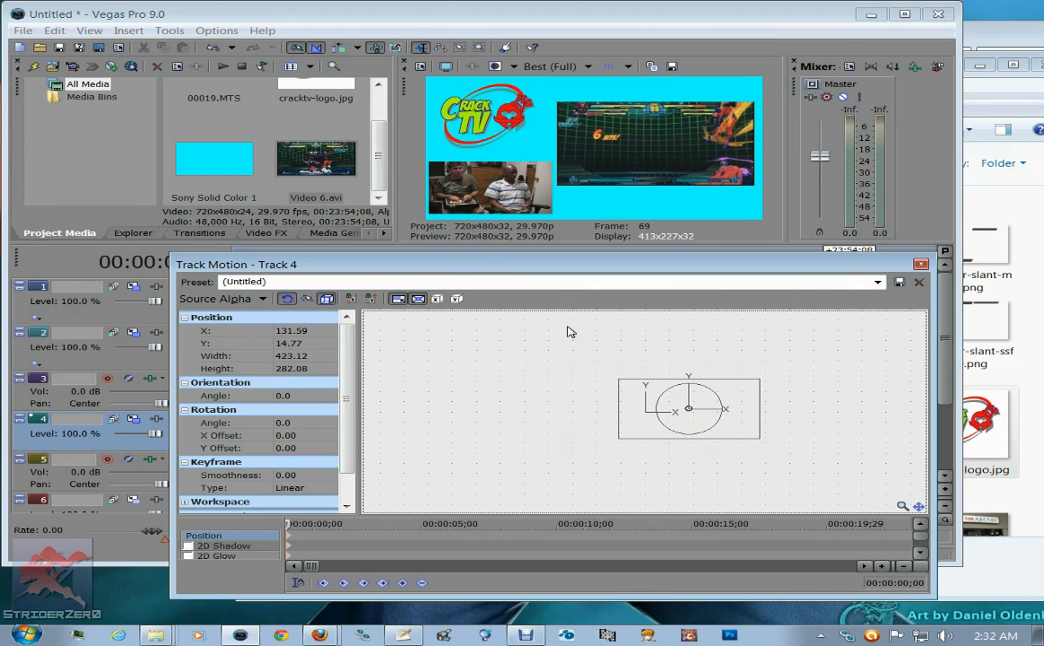
Switch the gameplay track's compositing mode to 3D Source Alpha and tilt its X orientation to about -3.4.
{"action": "left_click", "coordinate": [263, 300]}
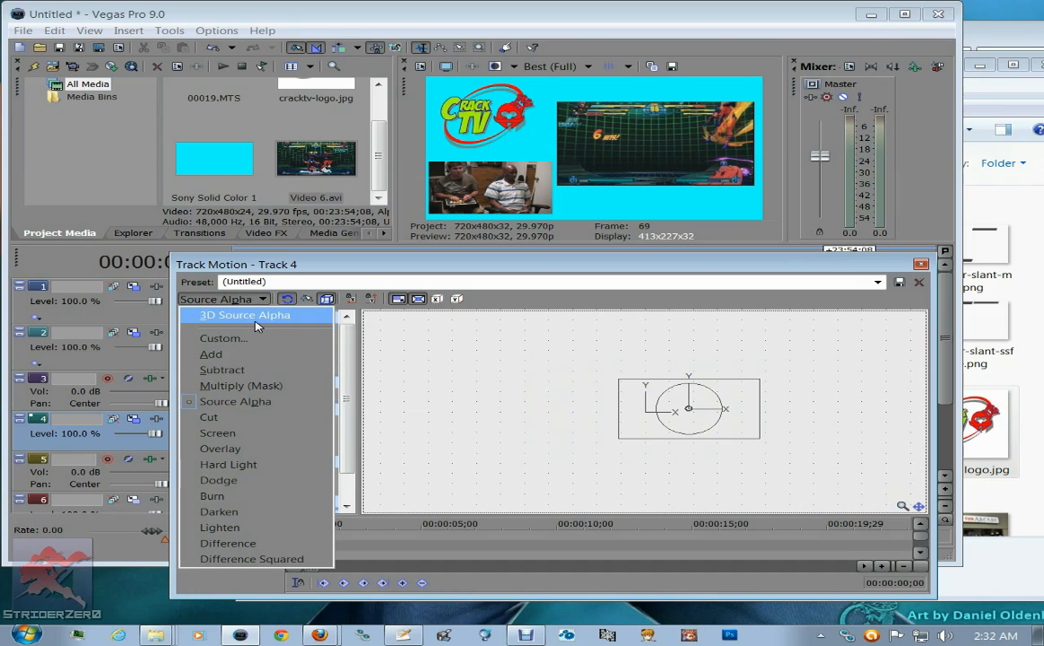
{"action": "left_click", "coordinate": [256, 317]}
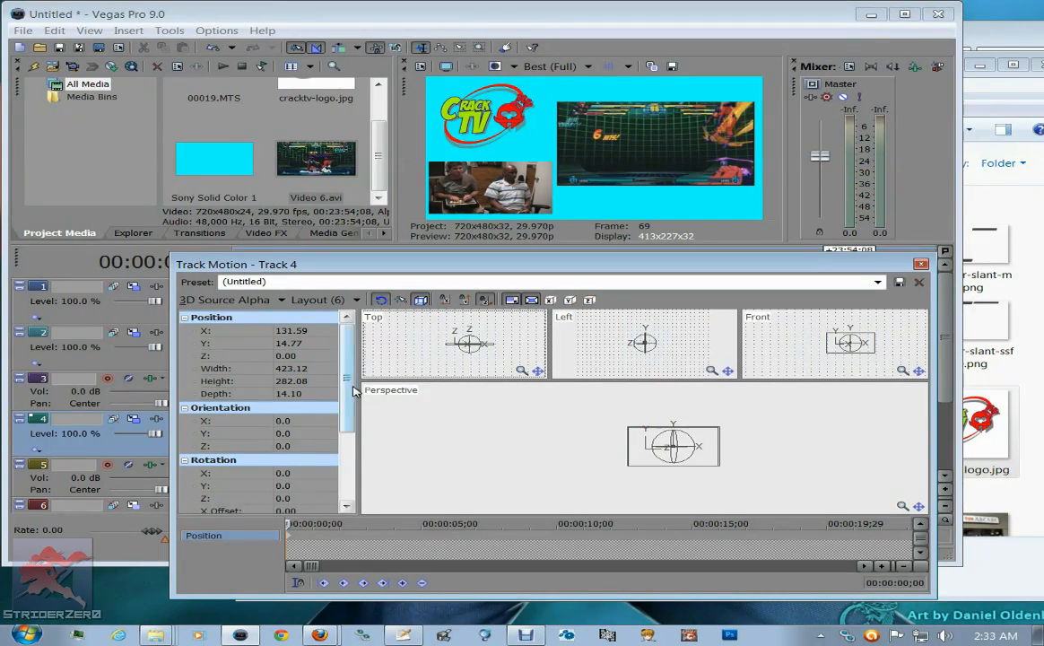
{"action": "left_click_drag", "start_coordinate": [346, 354], "coordinate": [356, 381]}
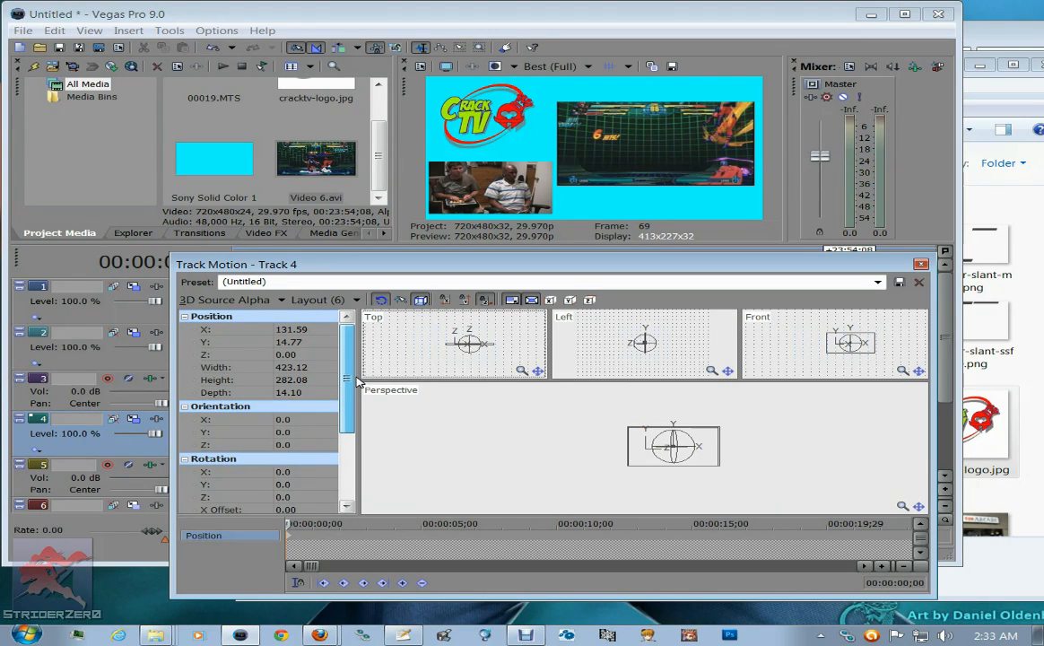
{"action": "left_click_drag", "start_coordinate": [357, 381], "coordinate": [359, 381]}
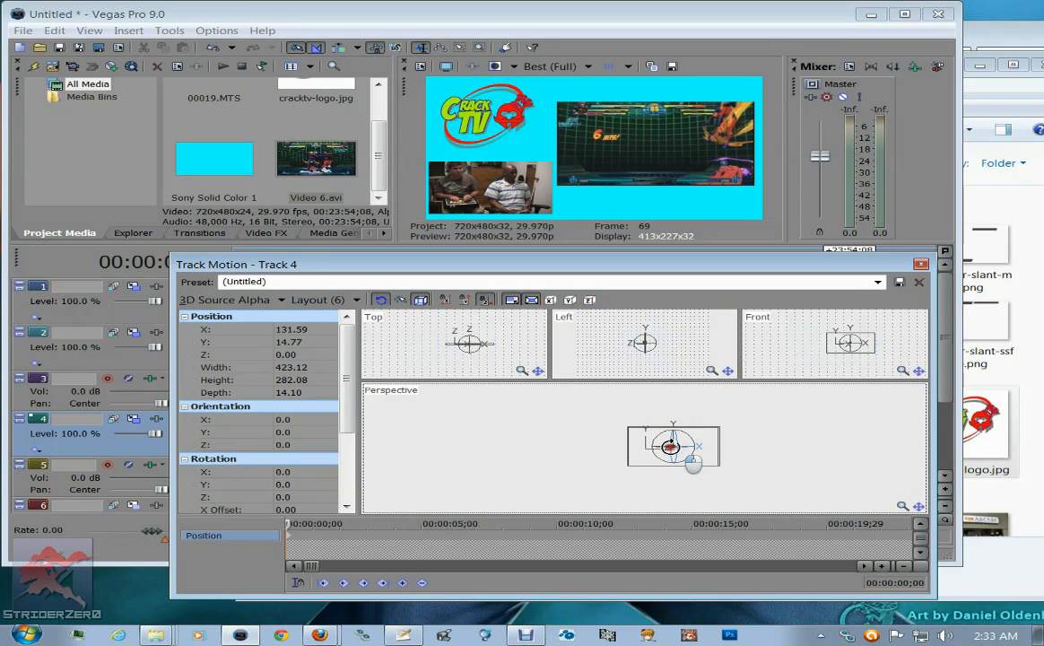
{"action": "mouse_move", "coordinate": [664, 446]}
{"action": "left_mouse_down"}
{"action": "mouse_move", "coordinate": [656, 456]}
{"action": "mouse_move", "coordinate": [654, 446]}
{"action": "left_mouse_up"}
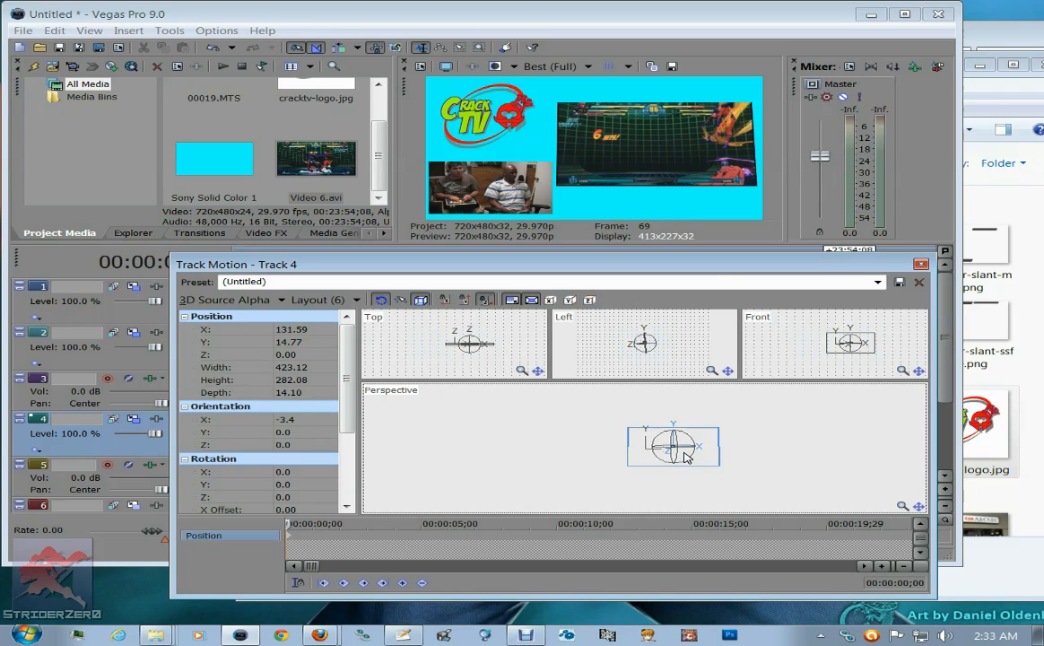
{"action": "scroll", "coordinate": [682, 452], "scroll_direction": "up", "scroll_amount": 3}
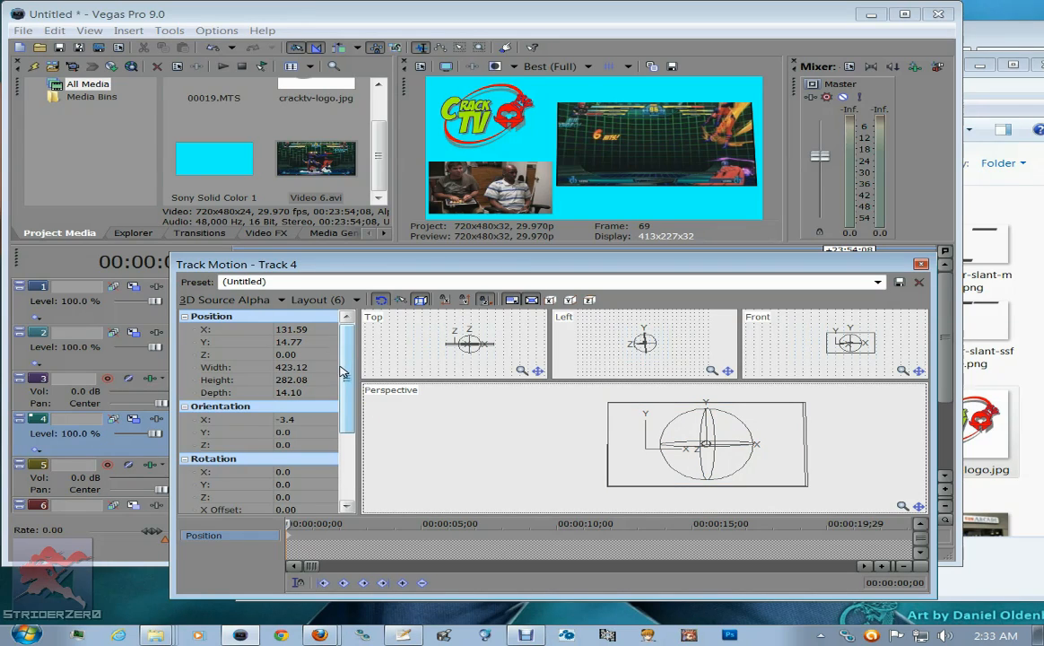
{"action": "mouse_move", "coordinate": [348, 389]}
{"action": "left_mouse_down"}
{"action": "mouse_move", "coordinate": [348, 447]}
{"action": "mouse_move", "coordinate": [340, 403]}
{"action": "left_mouse_up"}
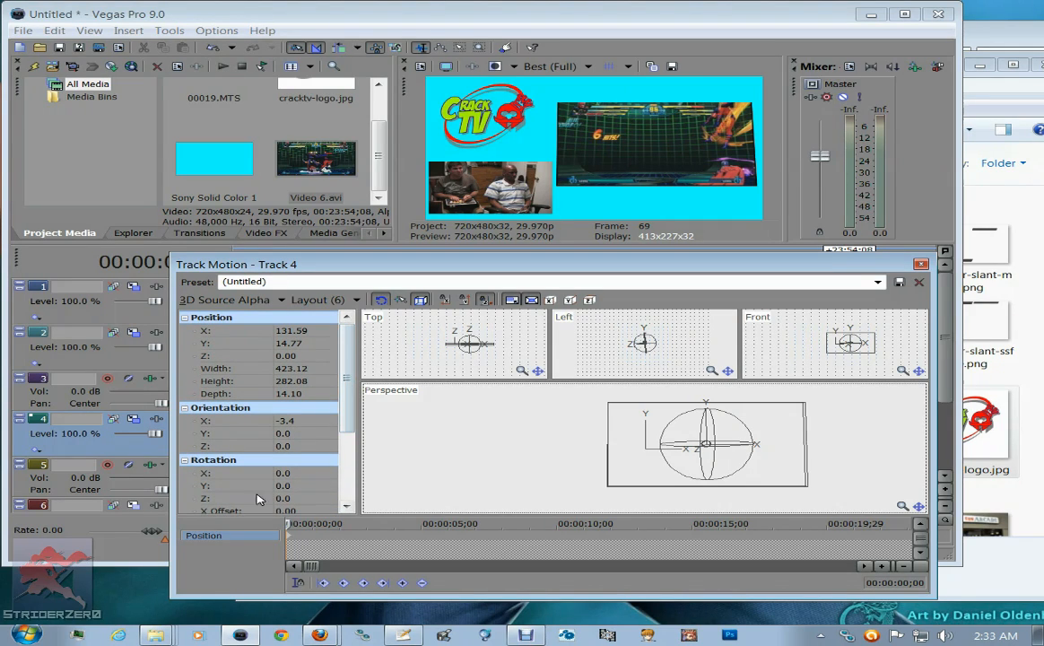
Swing the gameplay track's Y orientation to about -58.1 and return it to 0.0.
{"action": "left_click", "coordinate": [303, 369]}
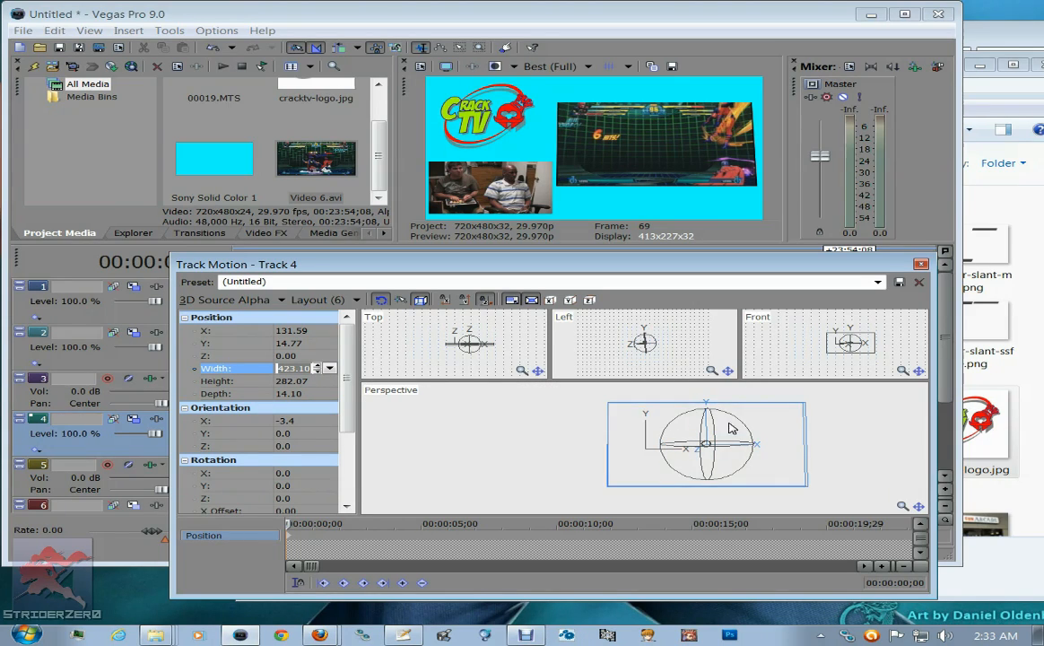
{"action": "left_click", "coordinate": [306, 434]}
{"action": "left_click", "coordinate": [330, 433]}
{"action": "left_click_drag", "start_coordinate": [306, 447], "coordinate": [304, 448]}
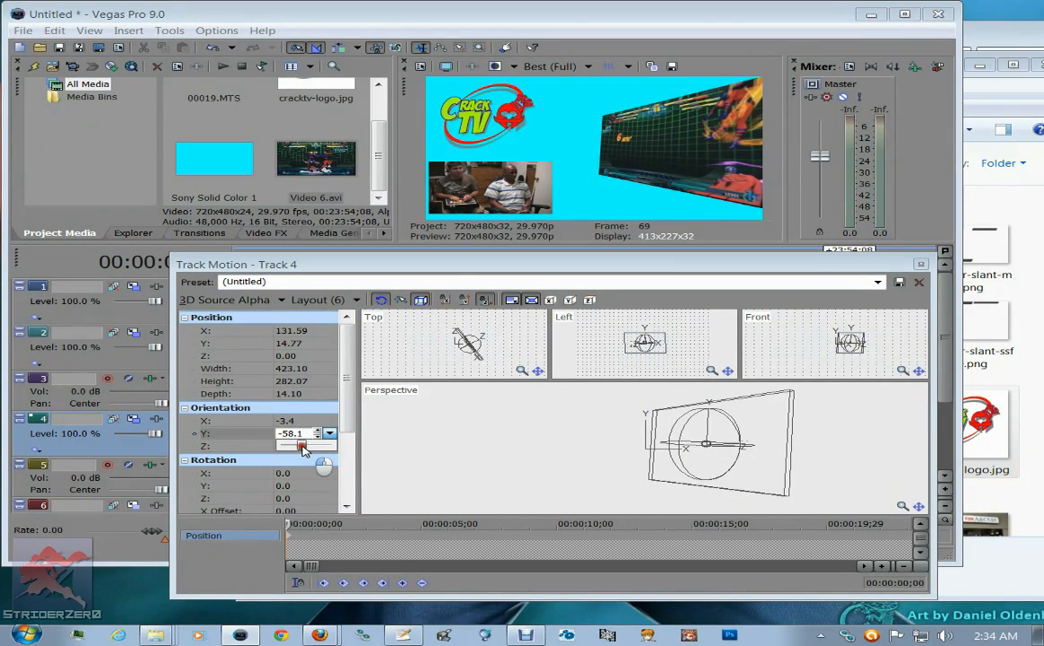
{"action": "left_click_drag", "start_coordinate": [303, 449], "coordinate": [306, 448]}
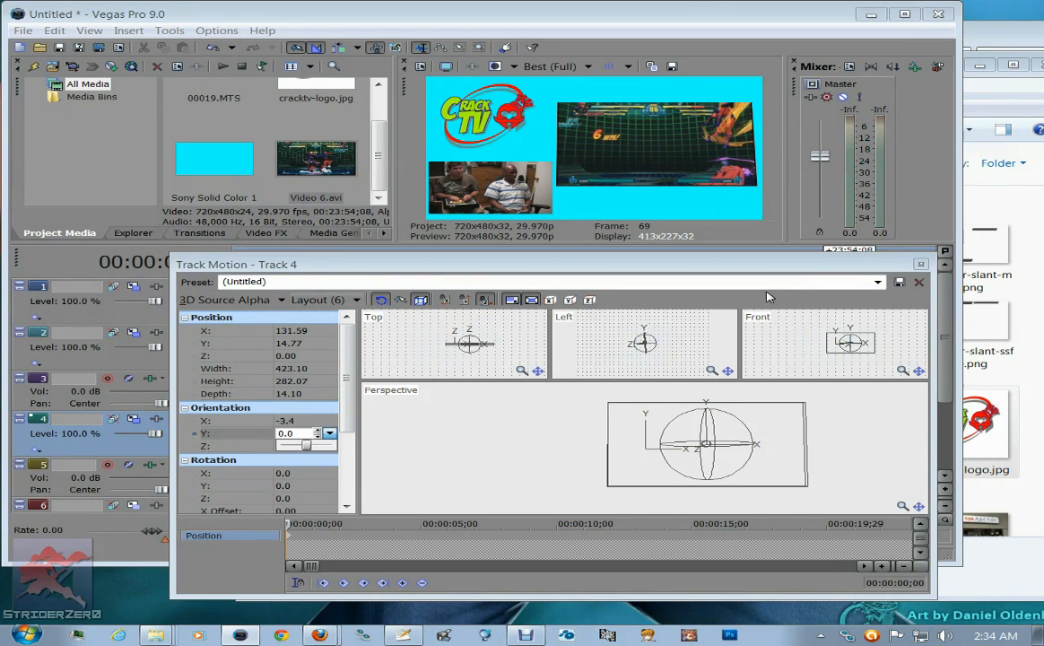
Convert the gameplay track back to 2D Source Alpha, accepting the loss of 3D keyframe data, and close Track Motion.
{"action": "left_click", "coordinate": [282, 302]}
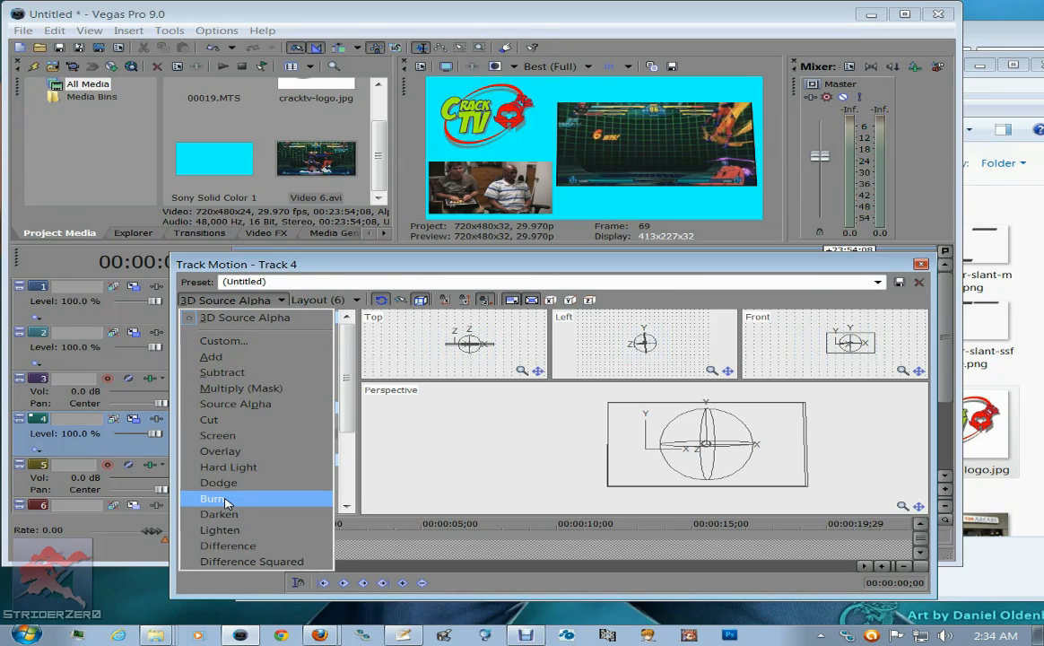
{"action": "left_click", "coordinate": [242, 403]}
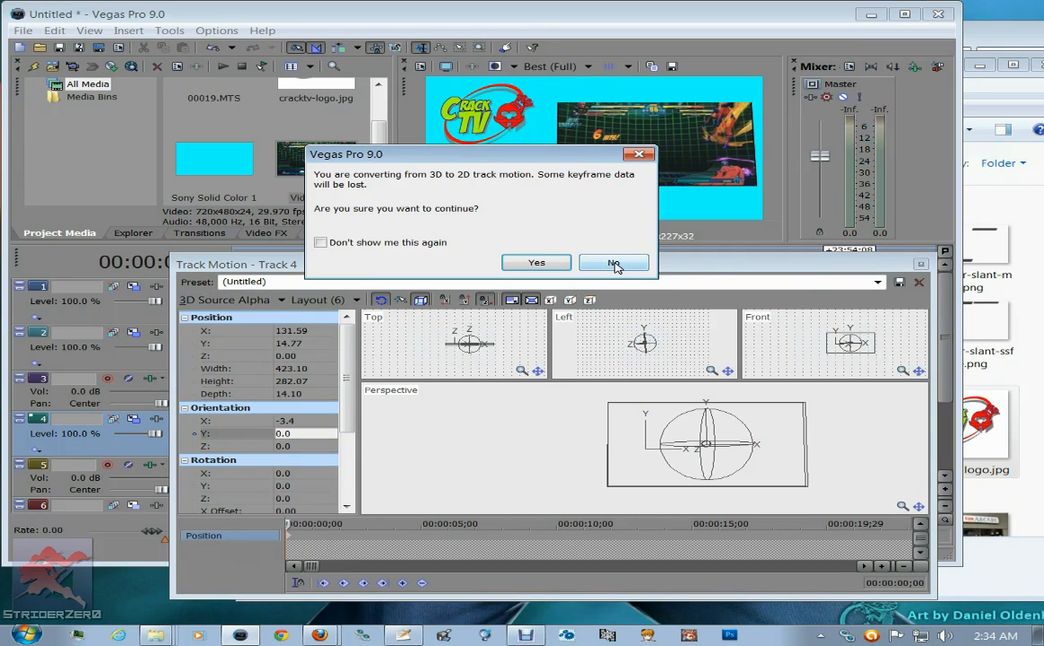
{"action": "left_click", "coordinate": [558, 265]}
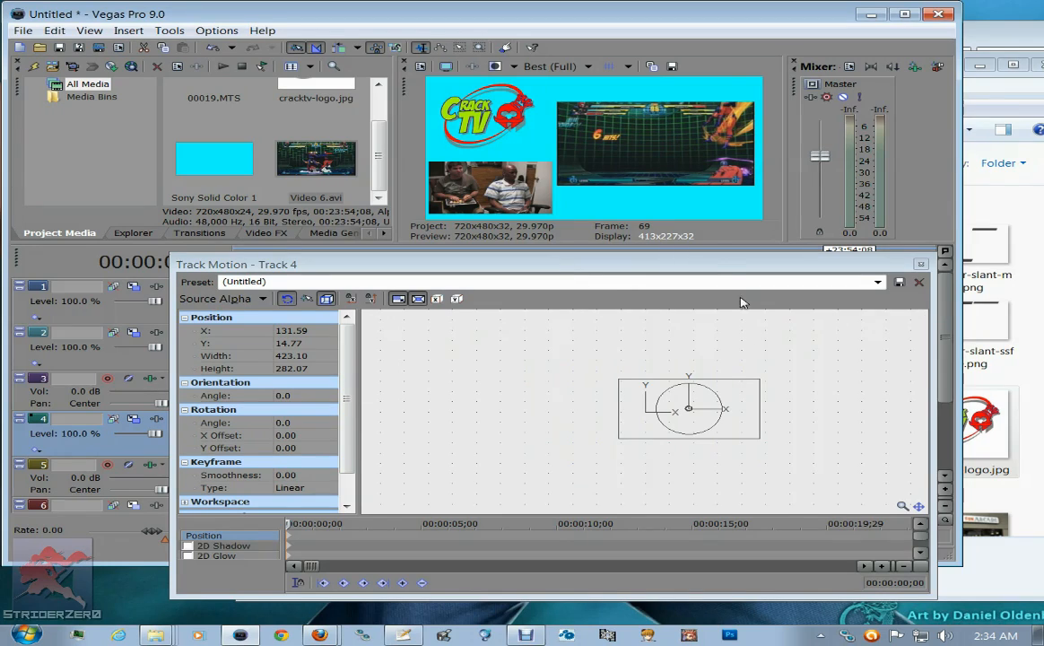
{"action": "left_click", "coordinate": [919, 266]}
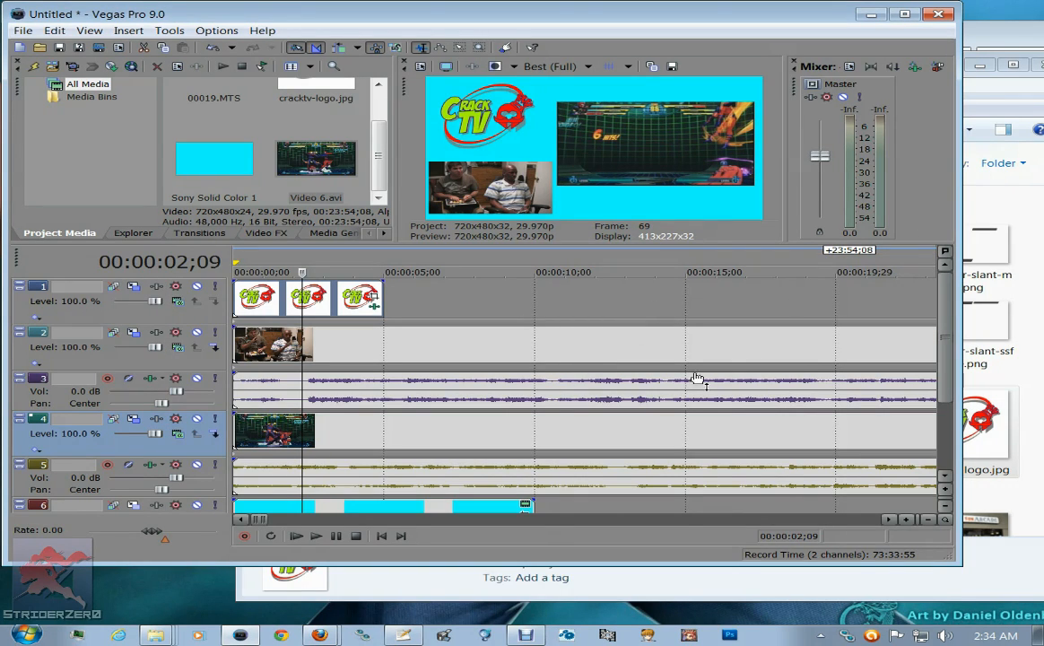
Split the cyan solid colour clip at 00:00:02;09 and select the piece after the cut.
{"action": "mouse_move", "coordinate": [940, 354]}
{"action": "left_mouse_down"}
{"action": "mouse_move", "coordinate": [949, 401]}
{"action": "mouse_move", "coordinate": [944, 372]}
{"action": "left_mouse_up"}
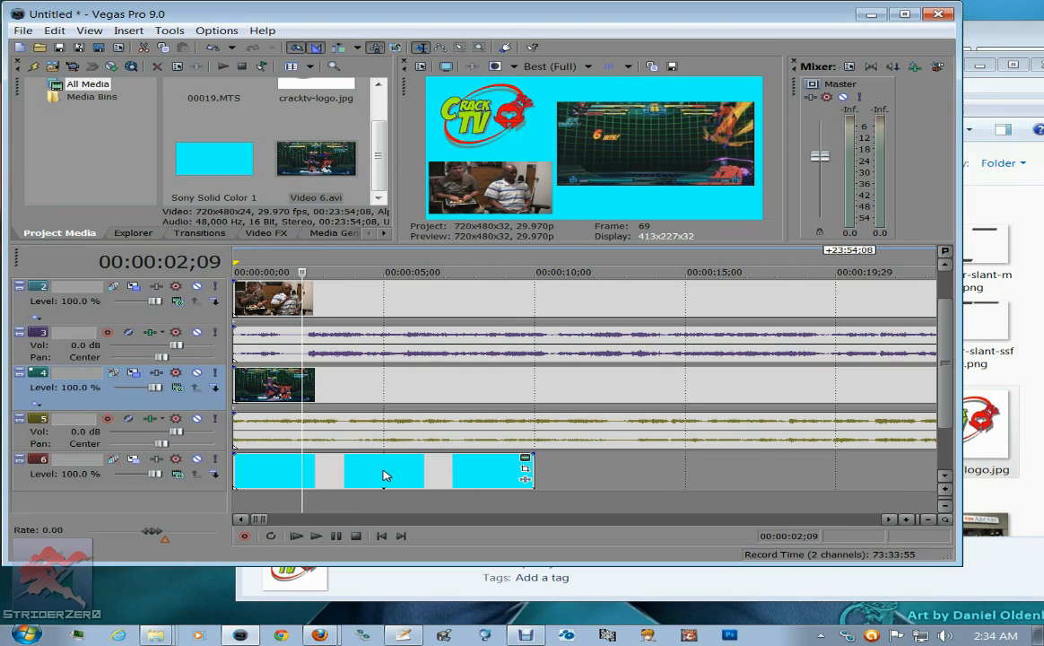
{"action": "left_click", "coordinate": [301, 469]}
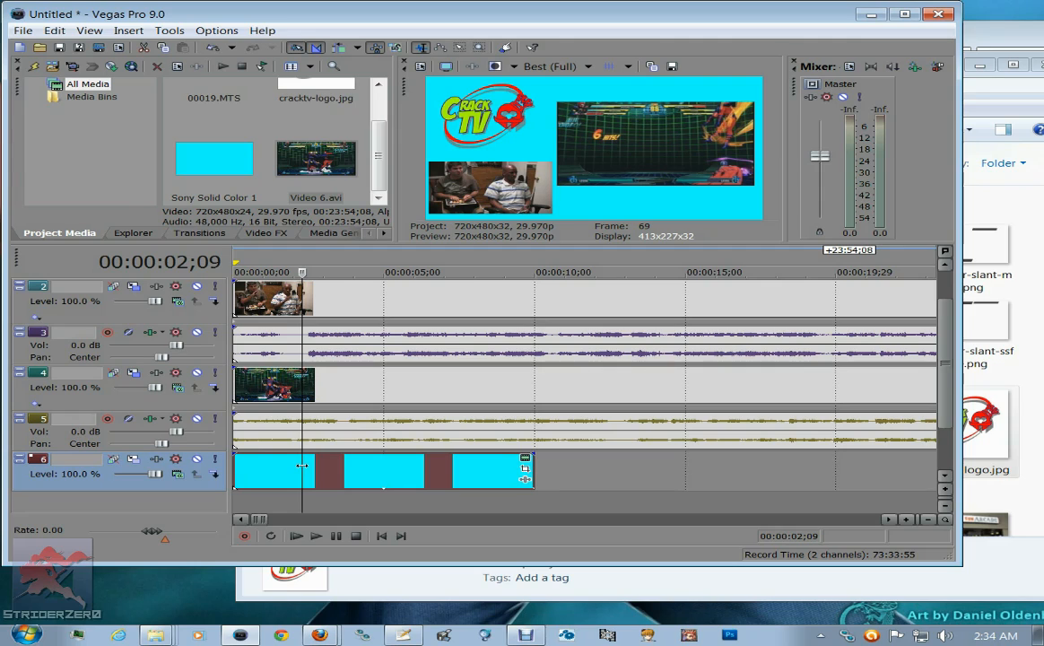
{"action": "key", "text": "s"}
{"action": "left_click", "coordinate": [321, 471]}
{"action": "mouse_move", "coordinate": [321, 471]}
{"action": "left_mouse_down"}
{"action": "mouse_move", "coordinate": [337, 471]}
{"action": "mouse_move", "coordinate": [319, 469]}
{"action": "left_mouse_up"}
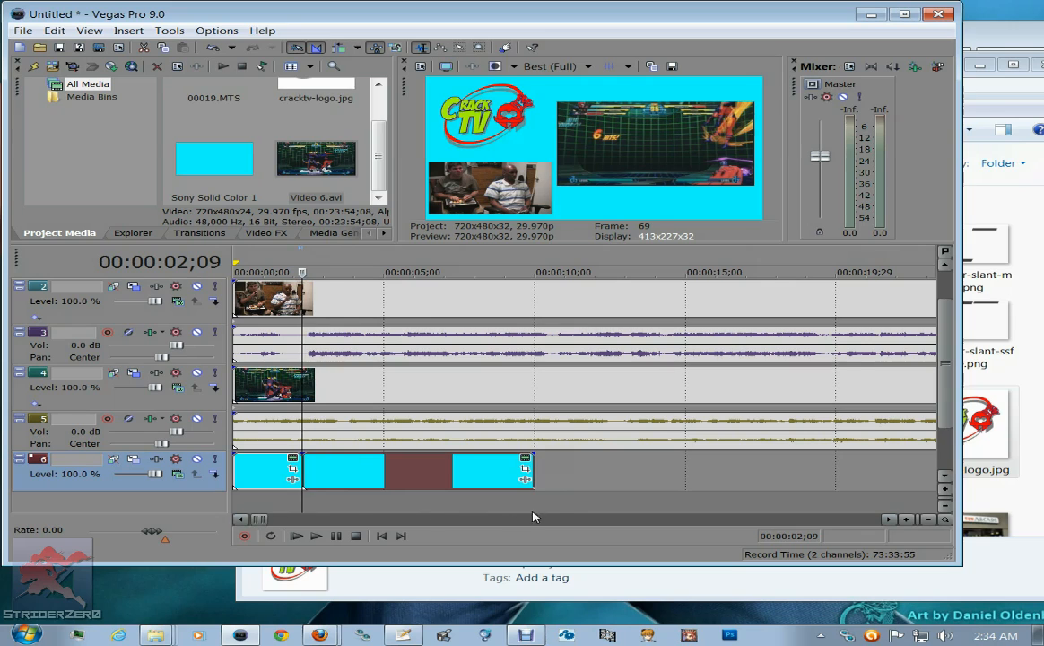
Extend the second piece of the cyan solid colour clip so it ends at about 00:00:37.
{"action": "left_click_drag", "start_coordinate": [532, 467], "coordinate": [924, 468]}
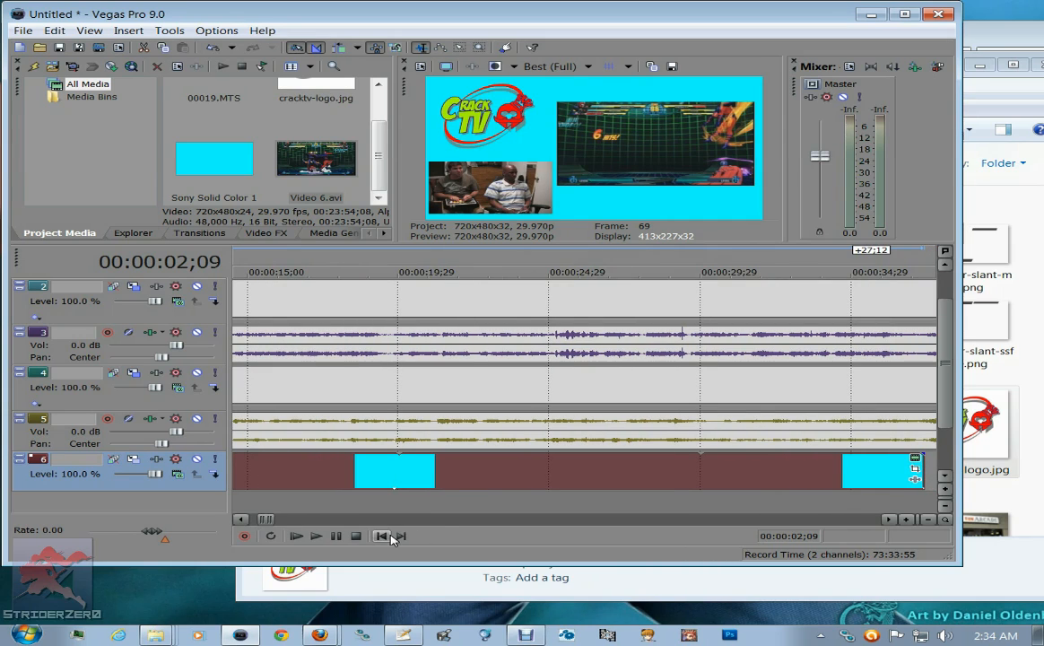
{"action": "scroll", "coordinate": [325, 466], "scroll_direction": "down", "scroll_amount": 3}
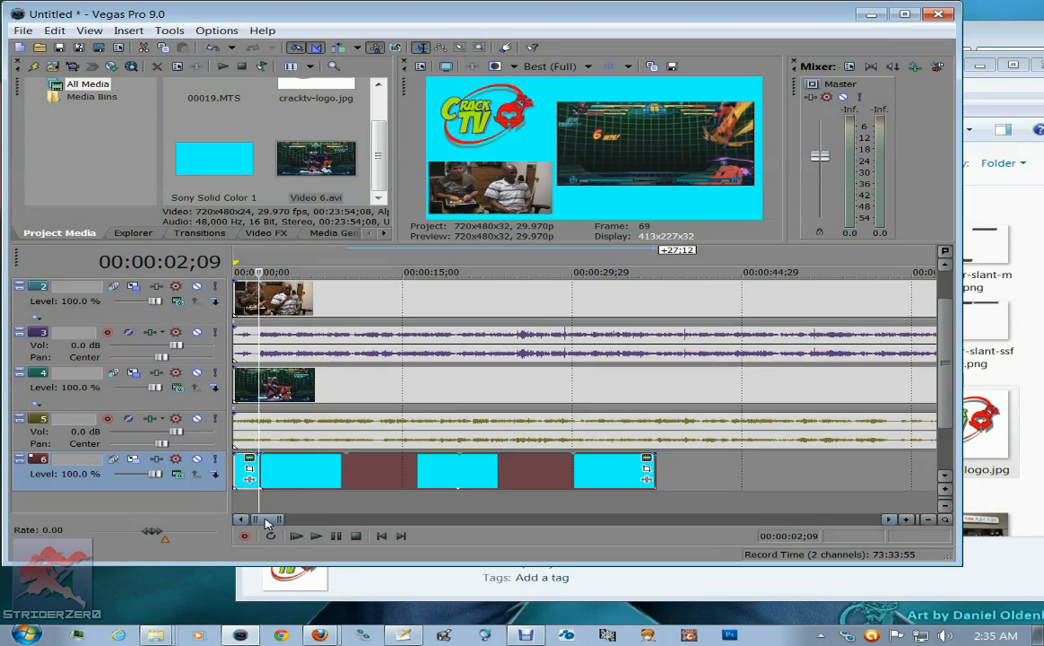
{"action": "left_click_drag", "start_coordinate": [266, 521], "coordinate": [867, 468]}
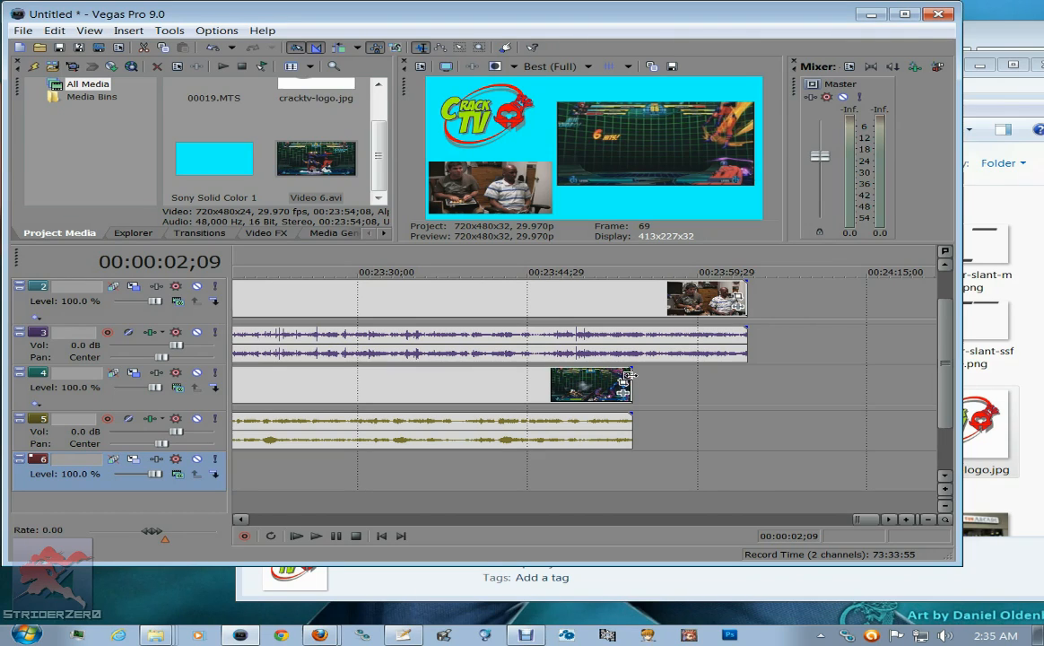
Insert a video track above the Crack TV logo track and lengthen the logo clip by about 56;27.
{"action": "left_click_drag", "start_coordinate": [867, 520], "coordinate": [265, 519]}
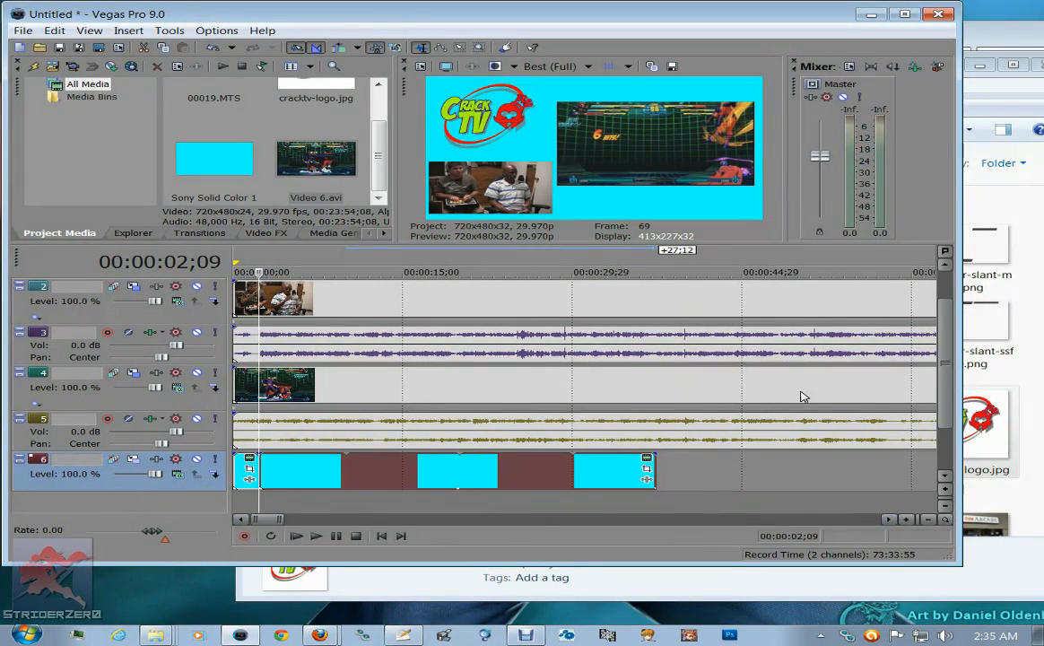
{"action": "left_click_drag", "start_coordinate": [948, 357], "coordinate": [946, 326]}
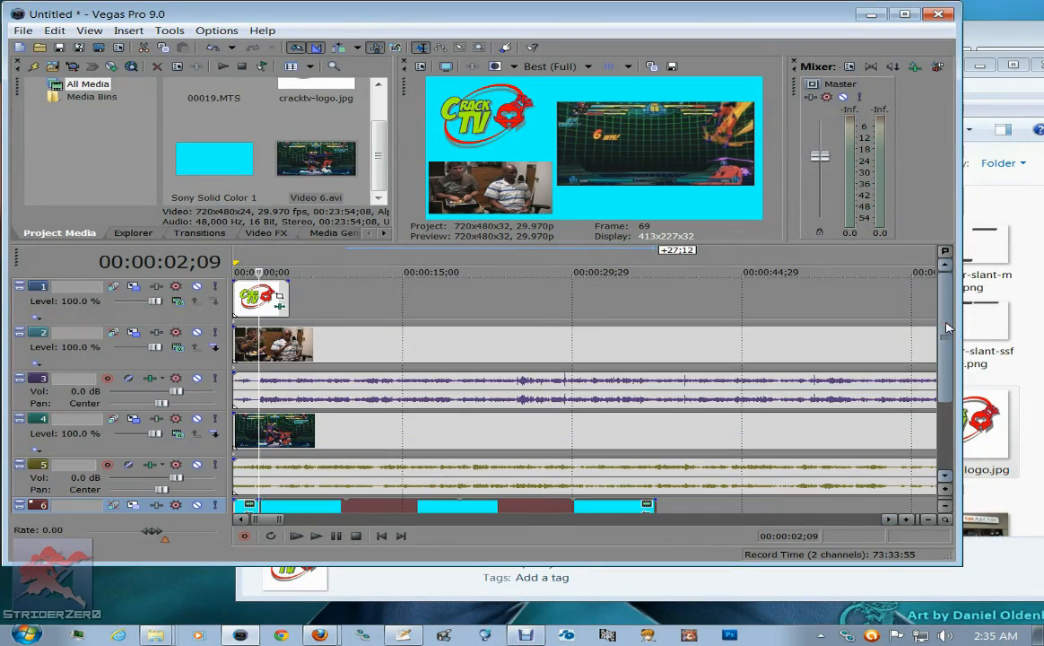
{"action": "right_click", "coordinate": [307, 296]}
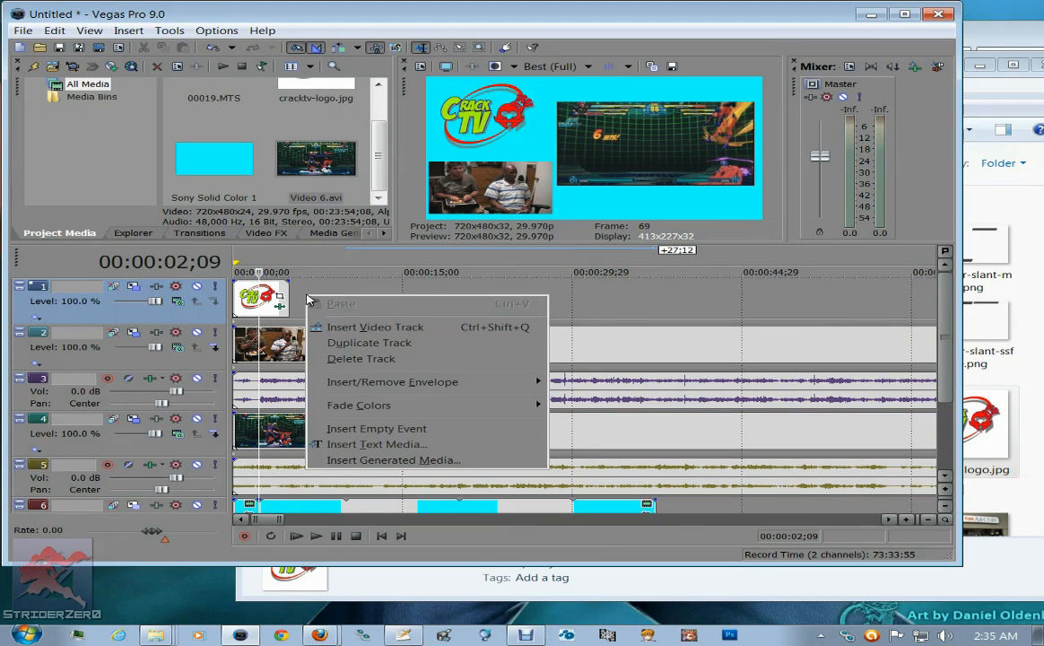
{"action": "left_click", "coordinate": [369, 332]}
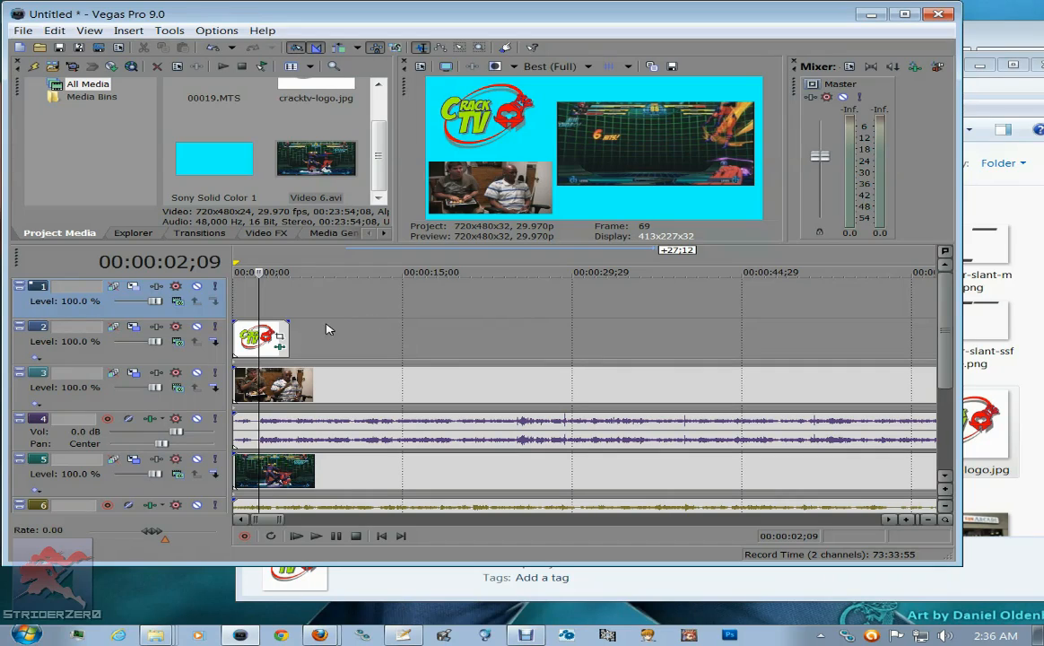
{"action": "left_click_drag", "start_coordinate": [296, 336], "coordinate": [932, 339]}
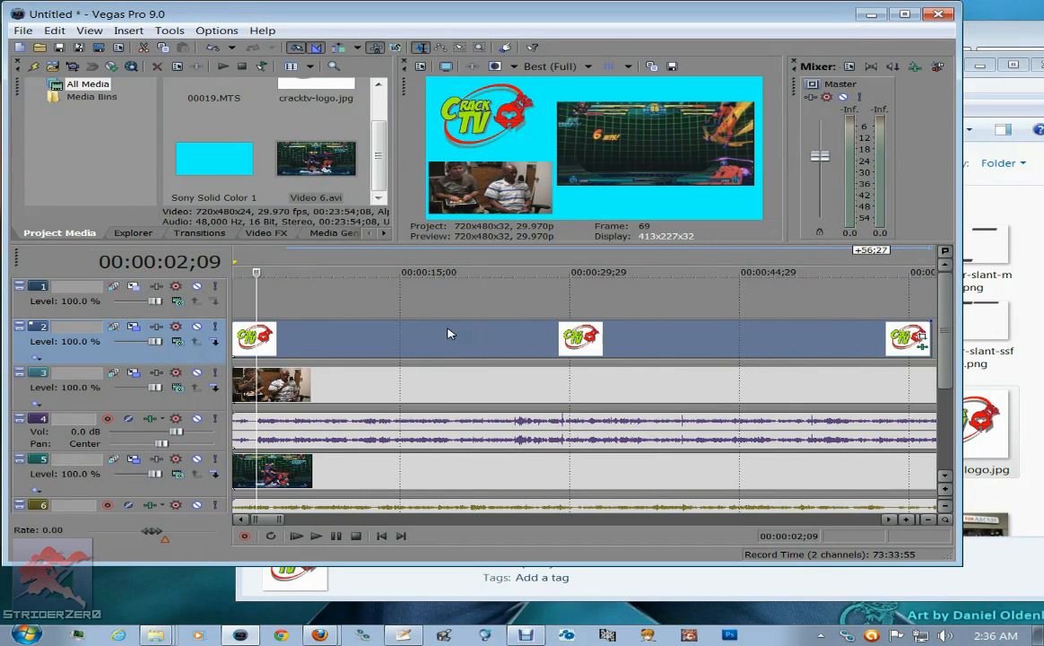
Insert a default text event on the empty top track at 00:00:02;09 and delete it.
{"action": "right_click", "coordinate": [257, 299]}
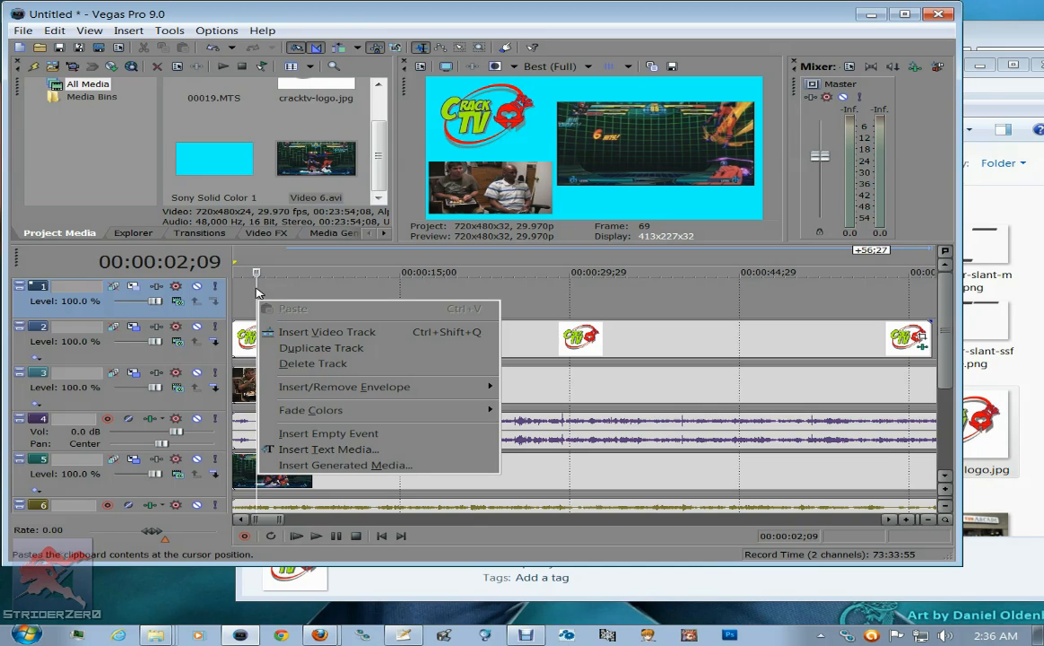
{"action": "left_click", "coordinate": [324, 452]}
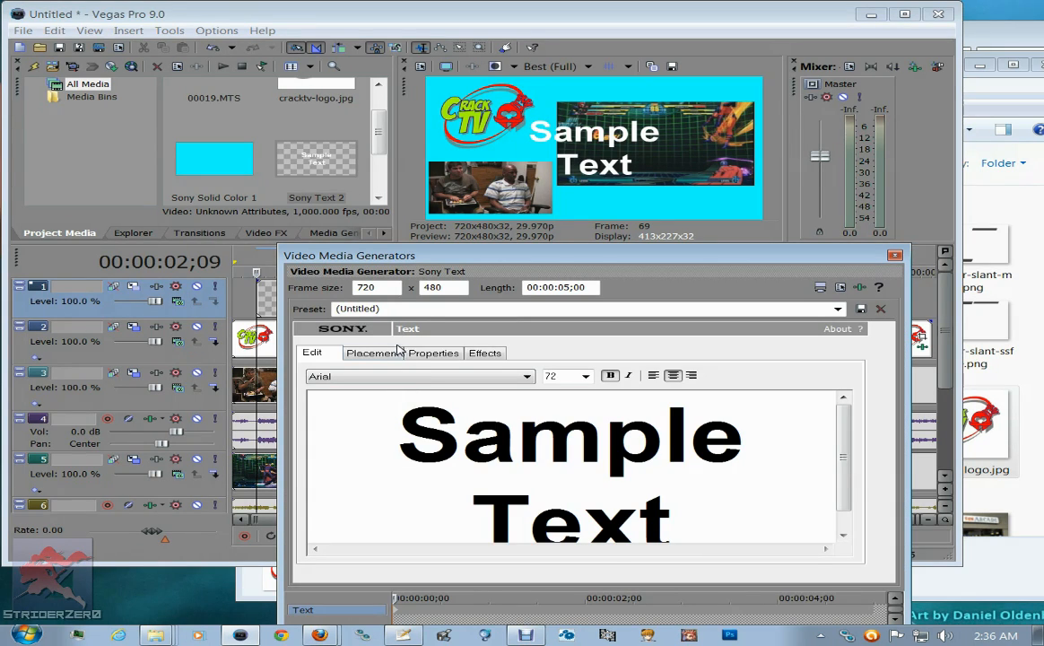
{"action": "left_click", "coordinate": [284, 305]}
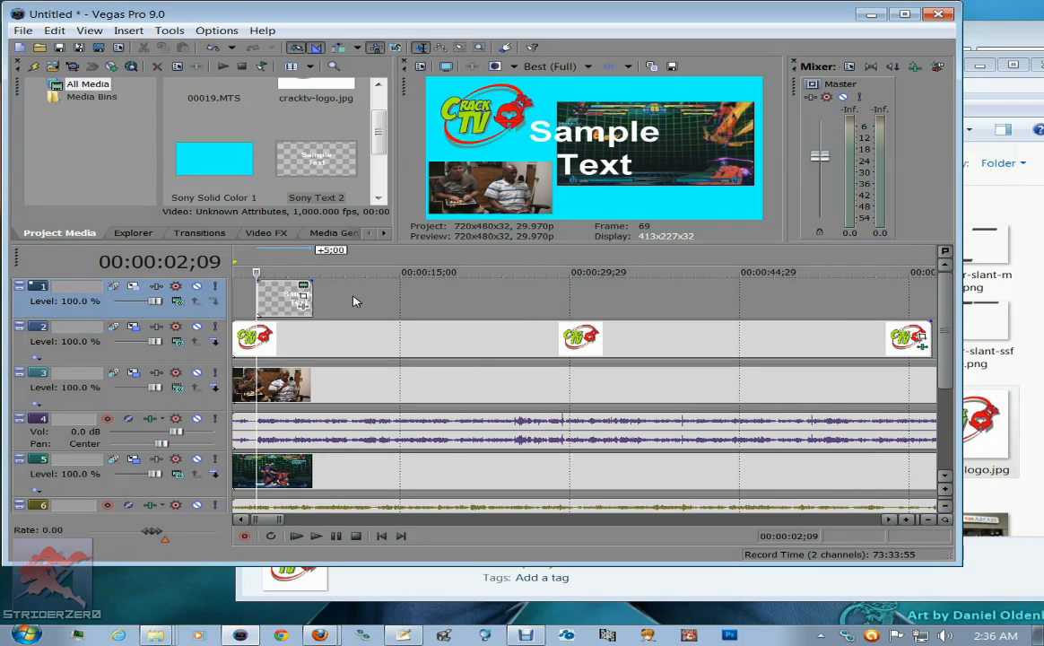
{"action": "right_click", "coordinate": [283, 305]}
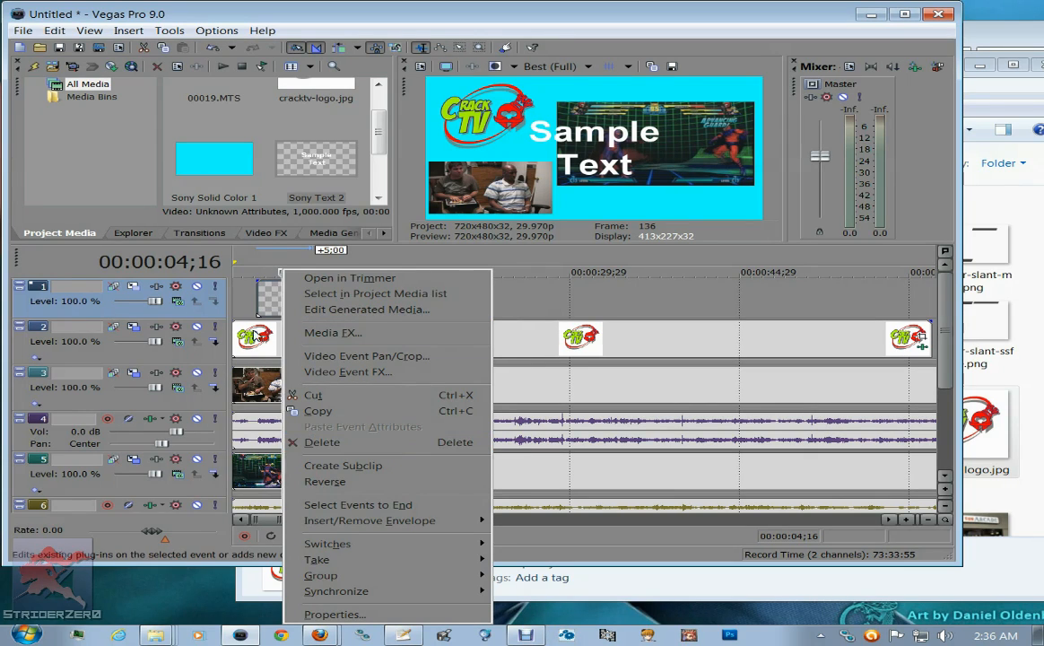
{"action": "left_click", "coordinate": [256, 298]}
{"action": "left_click", "coordinate": [266, 295]}
{"action": "key", "text": "Delete"}
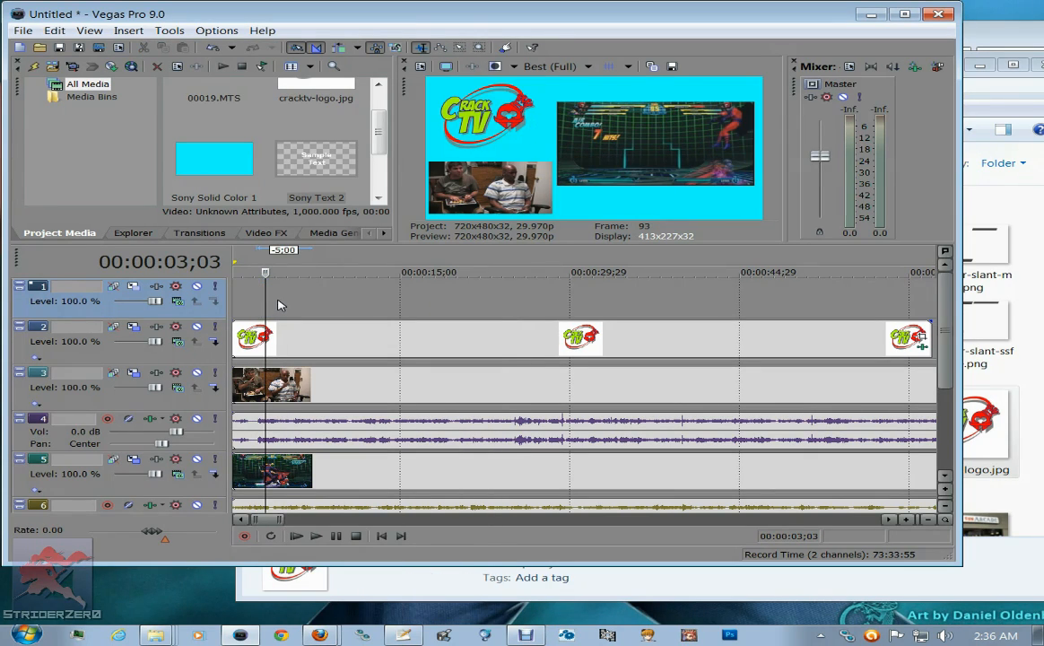
Add the Default Text generator preset to the empty top track near the start of the timeline.
{"action": "left_click", "coordinate": [314, 233]}
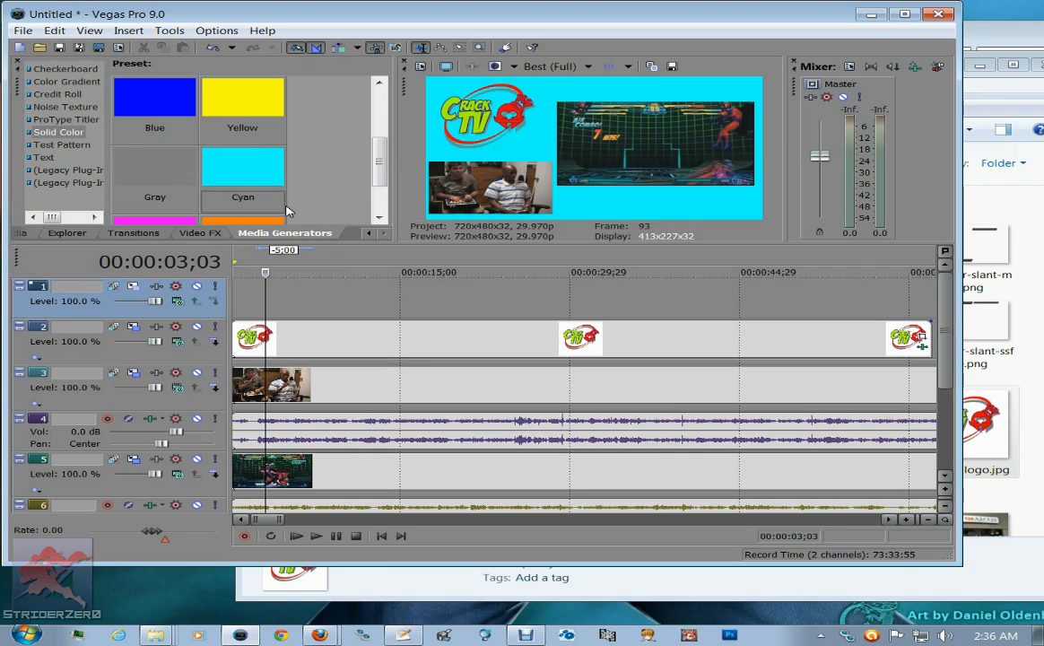
{"action": "left_click", "coordinate": [42, 157]}
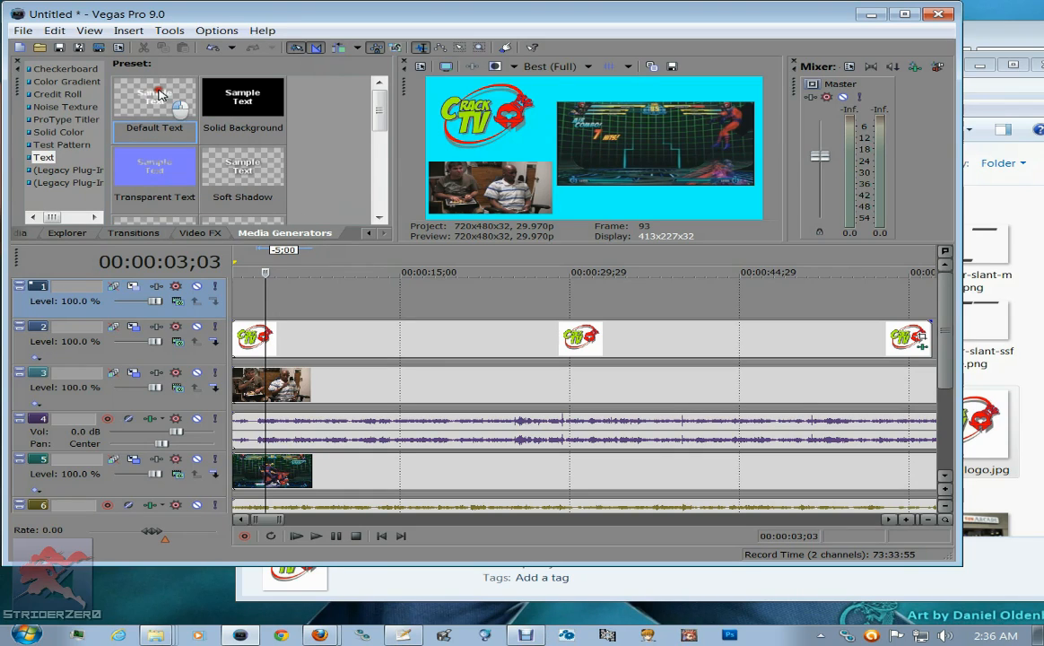
{"action": "left_click_drag", "start_coordinate": [158, 95], "coordinate": [258, 304]}
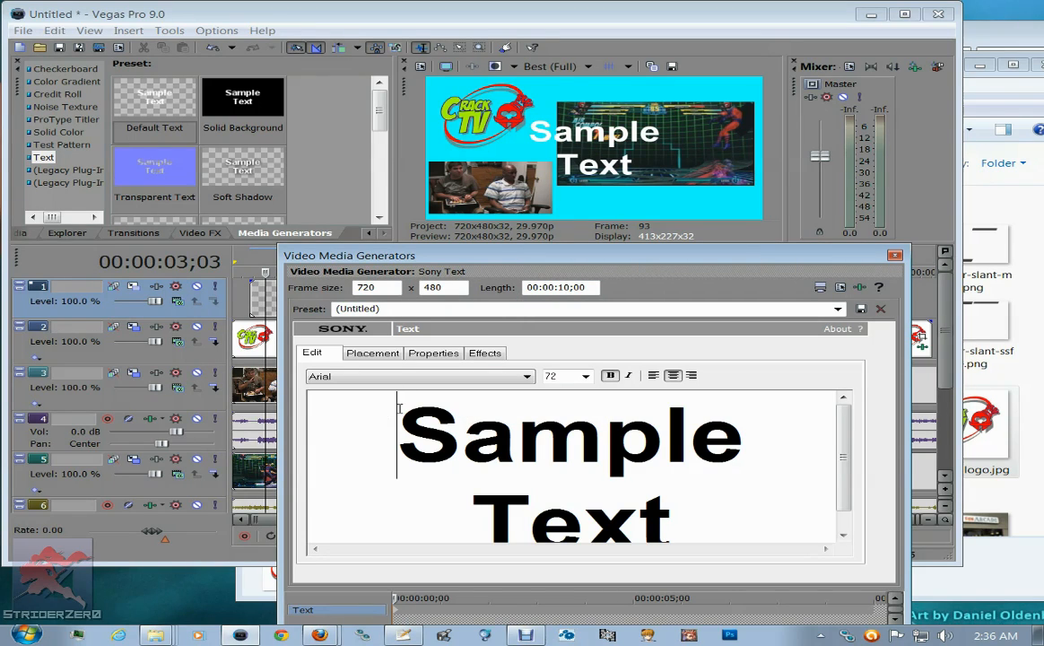
Replace the sample text with "Fanatiq MegamanDS", leaving several spaces between the two names.
{"action": "left_click_drag", "start_coordinate": [400, 409], "coordinate": [682, 513]}
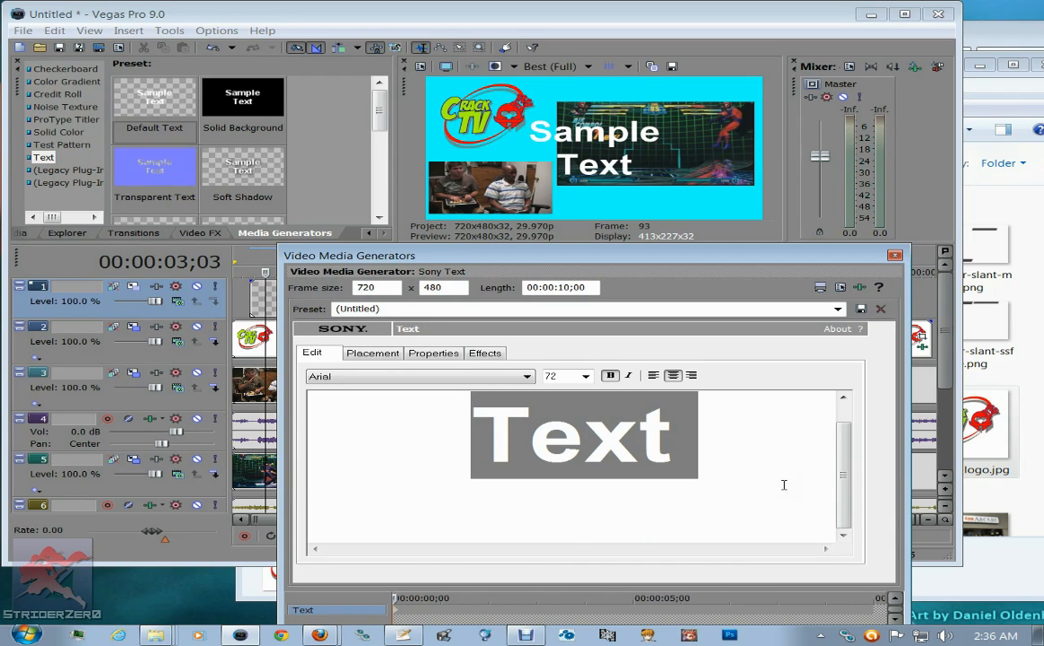
{"action": "type", "text": "F"}
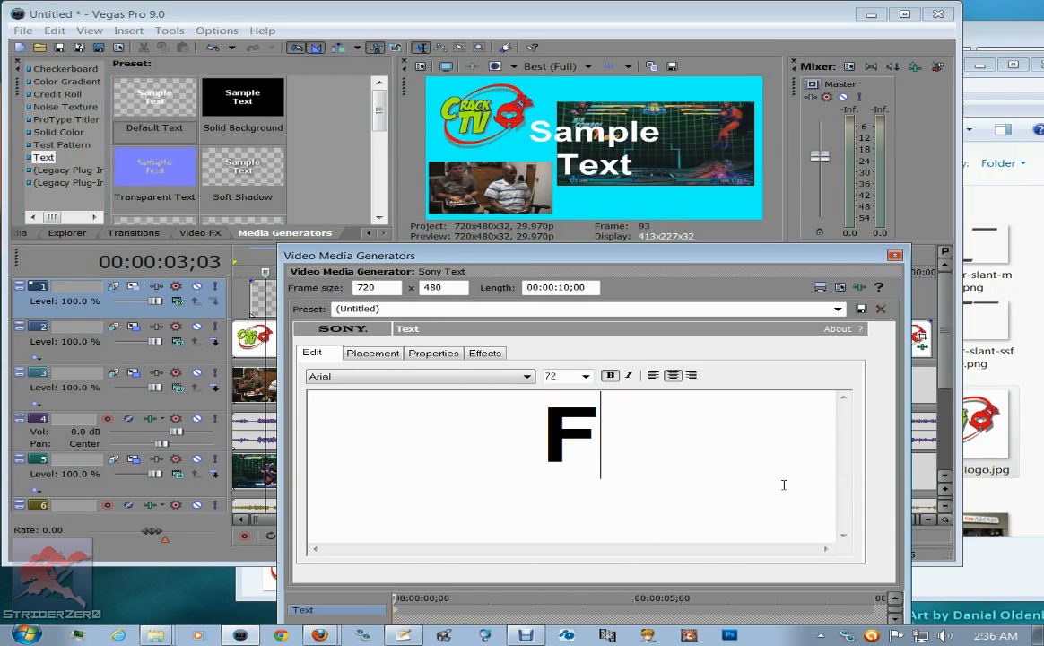
{"action": "type", "text": "anatiq"}
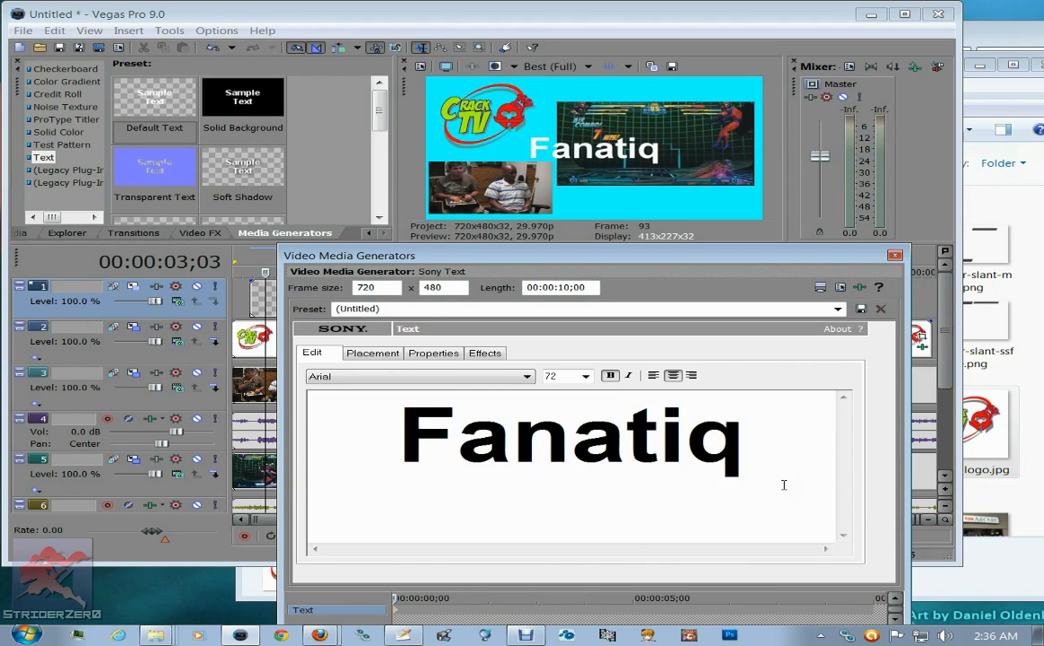
{"action": "type", "text": "   MegamanD"}
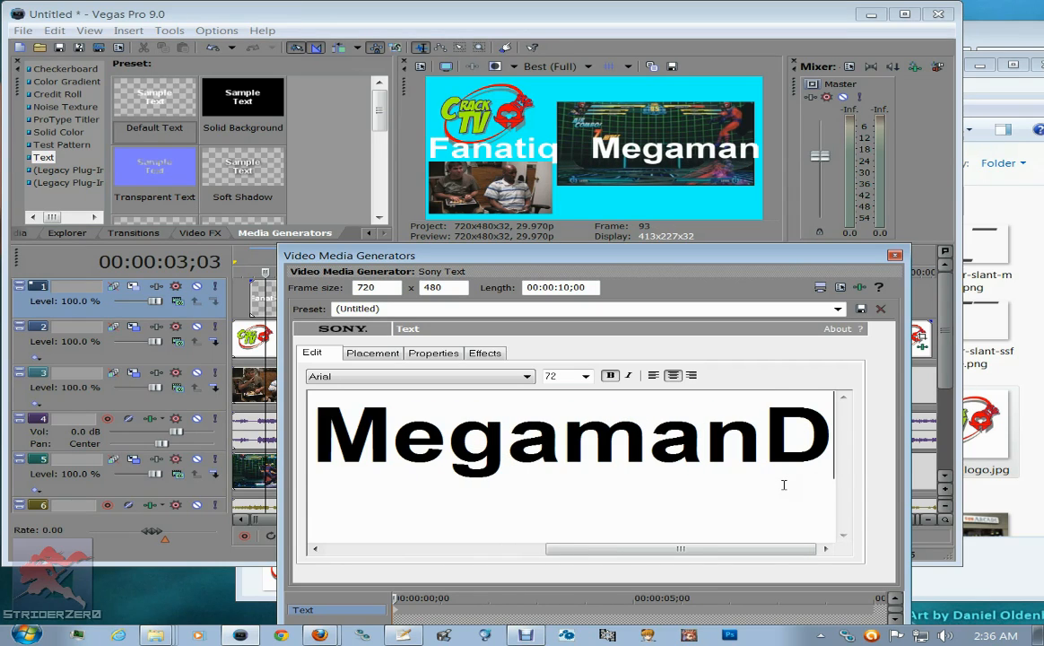
{"action": "type", "text": "S"}
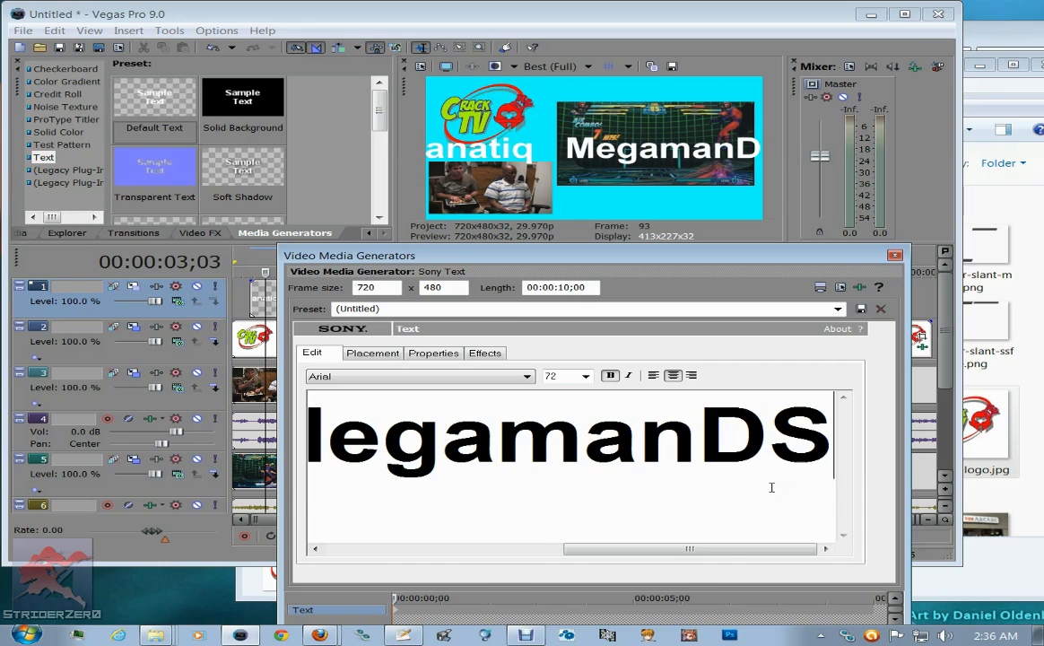
Try size 16 for the title text and set its font size to 24.
{"action": "left_click", "coordinate": [584, 378]}
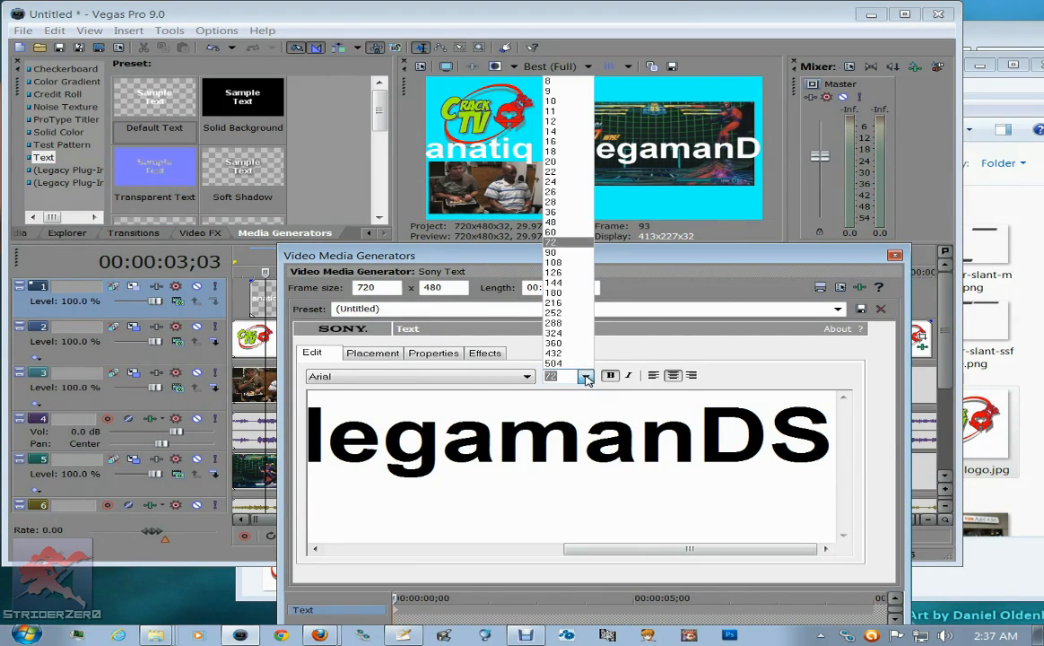
{"action": "left_click", "coordinate": [551, 141]}
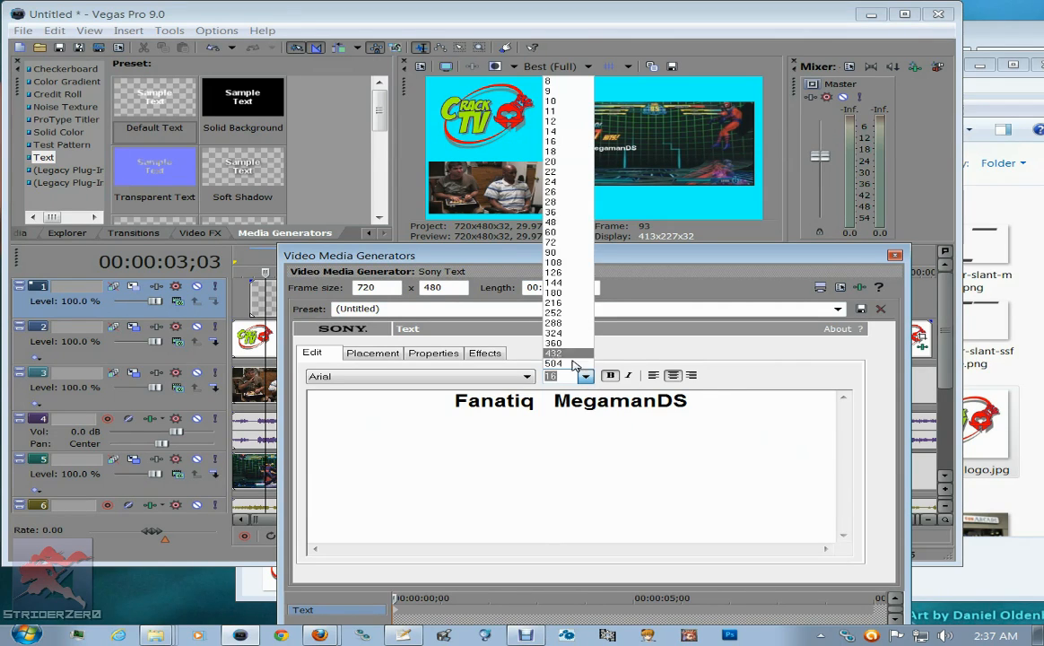
{"action": "left_click", "coordinate": [555, 181]}
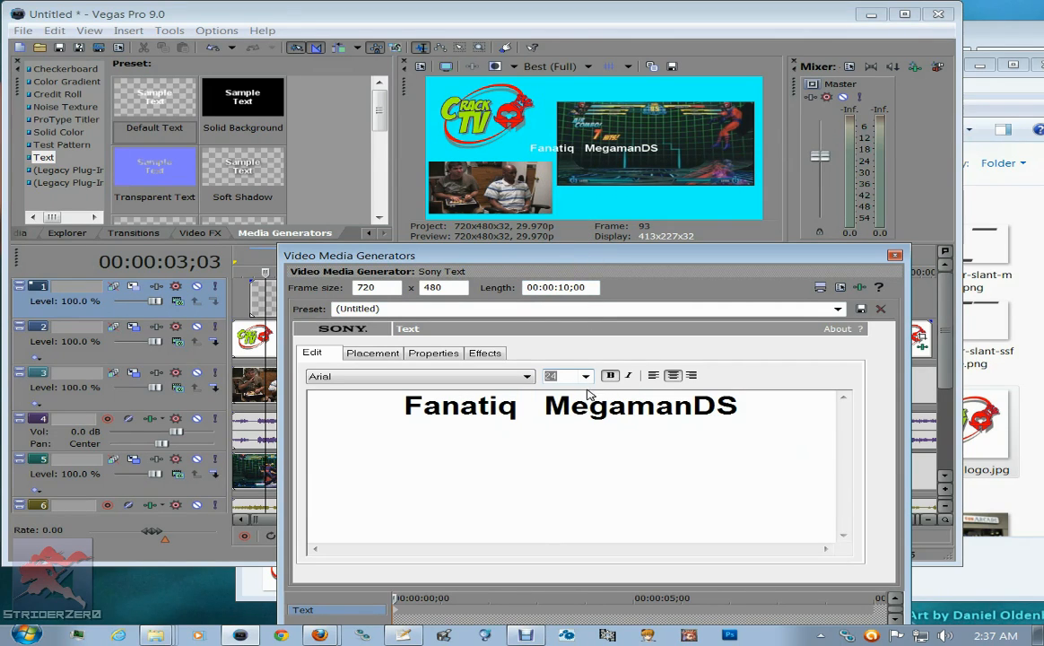
Try the bold, italic and left-alignment options on the title text, returning it to upright, bold and centred.
{"action": "left_click", "coordinate": [611, 375]}
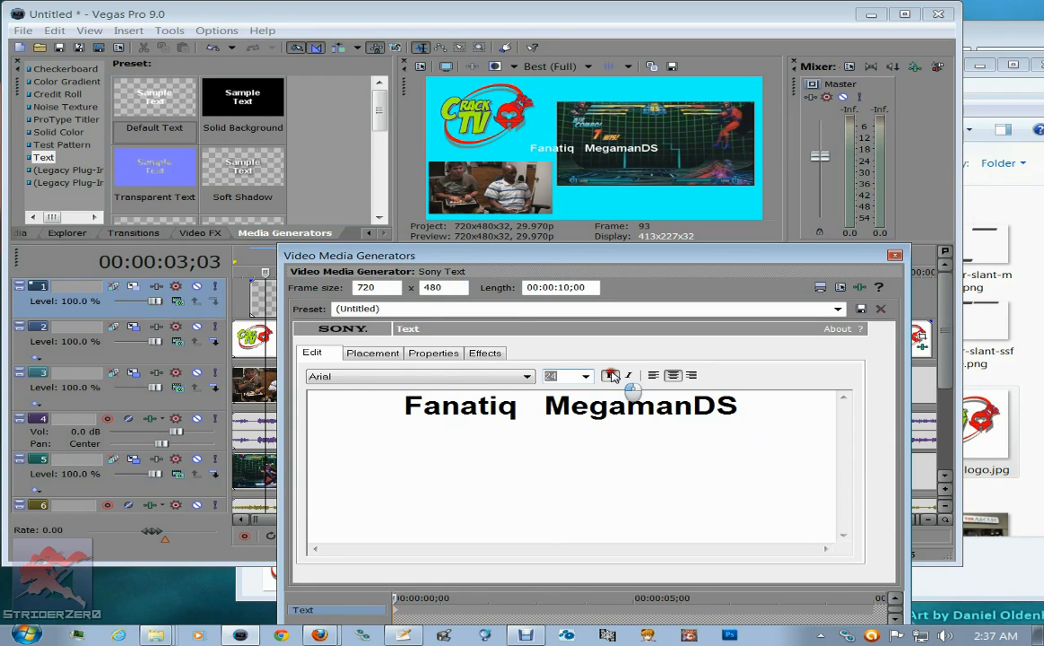
{"action": "left_click", "coordinate": [629, 375]}
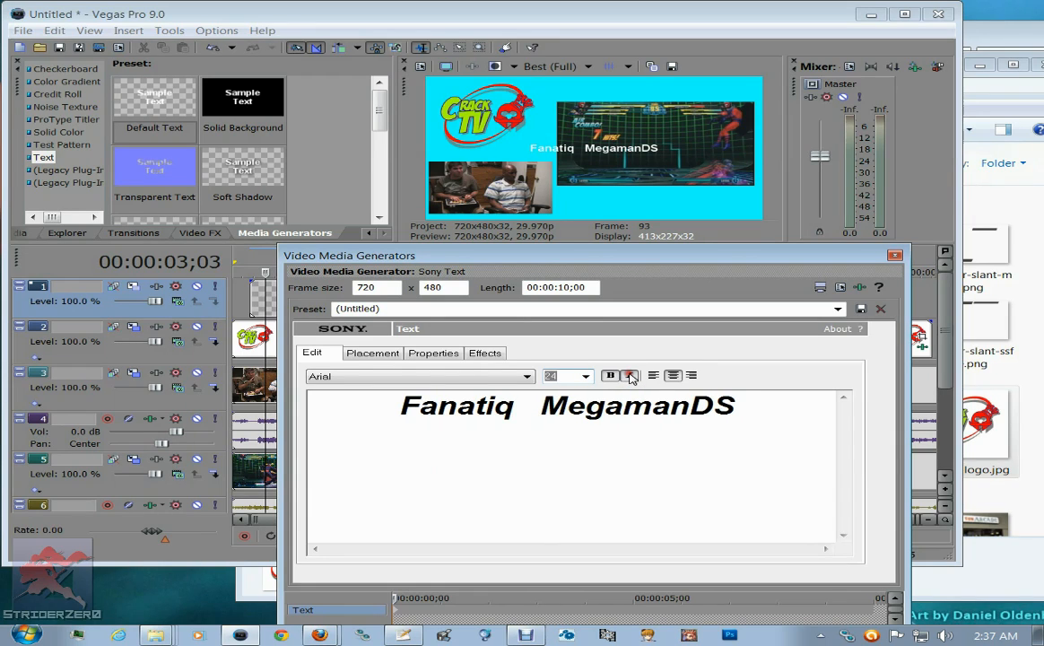
{"action": "left_click", "coordinate": [629, 375]}
{"action": "left_click", "coordinate": [653, 375]}
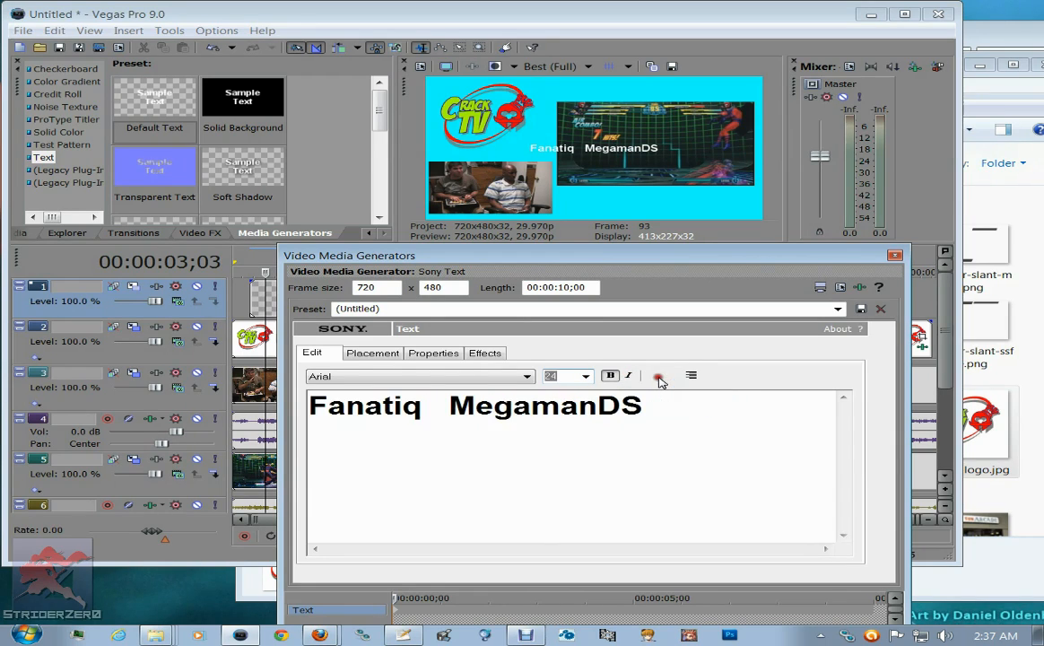
{"action": "left_click", "coordinate": [673, 375]}
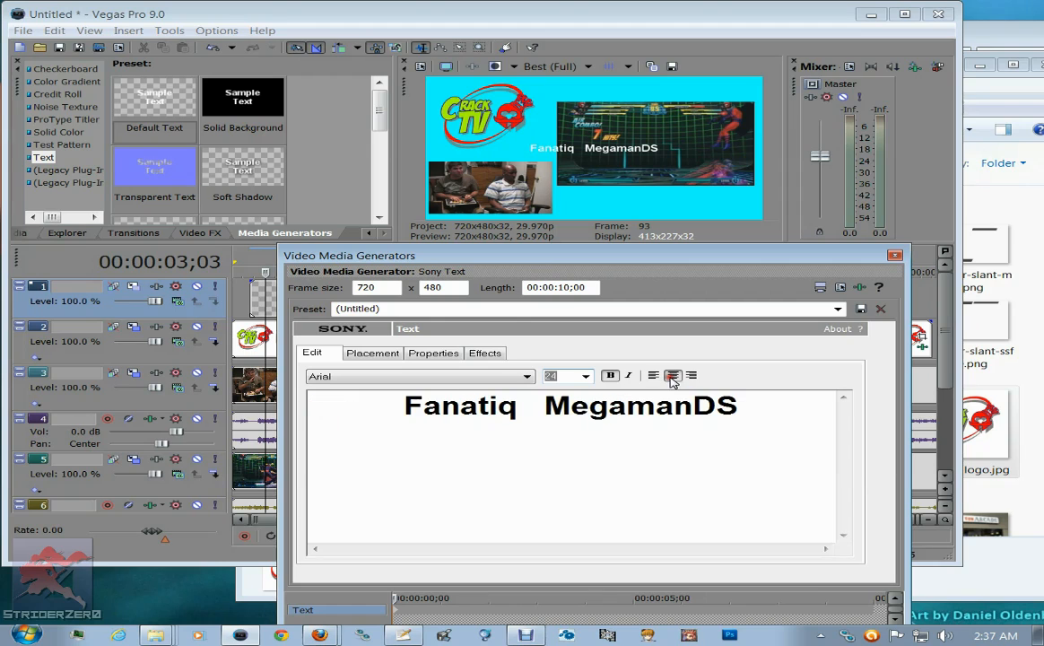
Change the title font to SF Comic Script and widen the gap between Fanatiq and MegamanDS with extra spaces.
{"action": "left_click", "coordinate": [528, 377]}
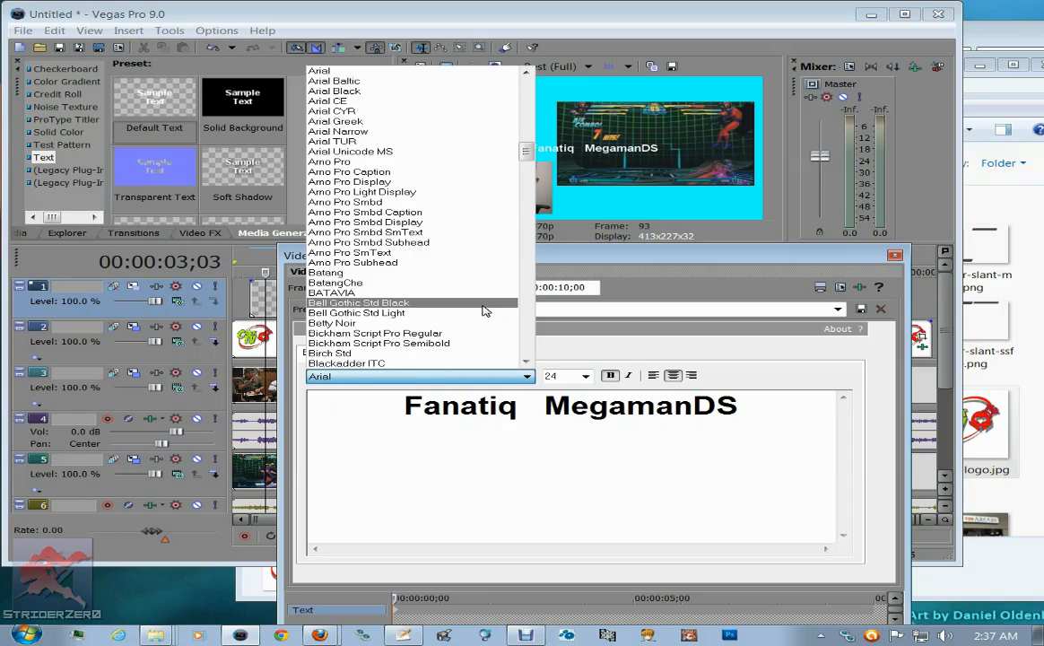
{"action": "scroll", "coordinate": [468, 312], "scroll_direction": "down", "scroll_amount": 8}
{"action": "scroll", "coordinate": [467, 314], "scroll_direction": "down", "scroll_amount": 20}
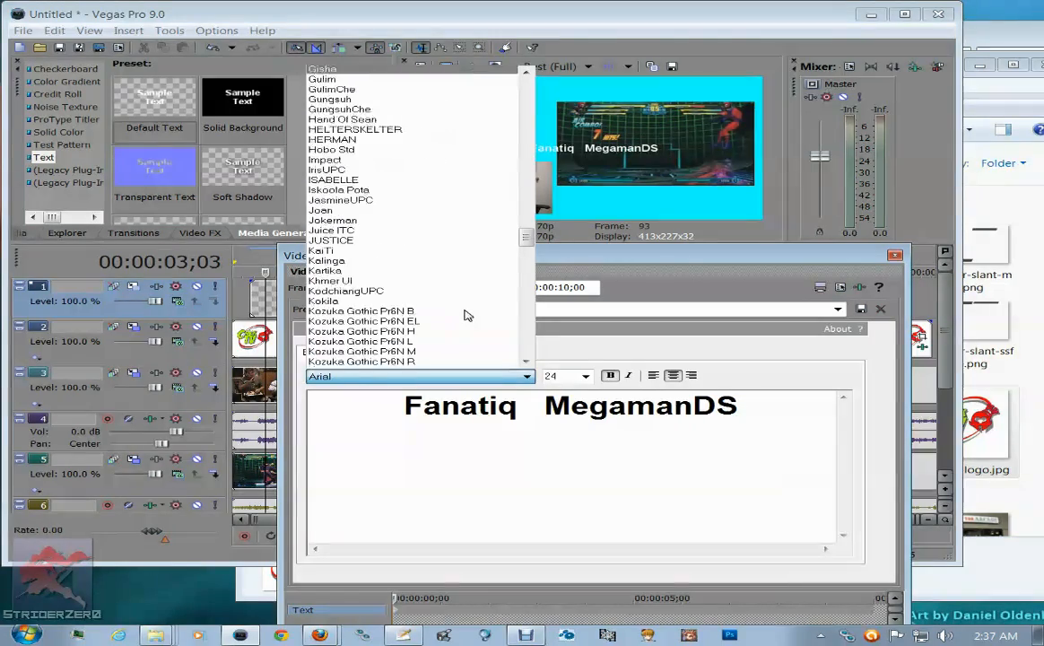
{"action": "scroll", "coordinate": [467, 314], "scroll_direction": "down", "scroll_amount": 20}
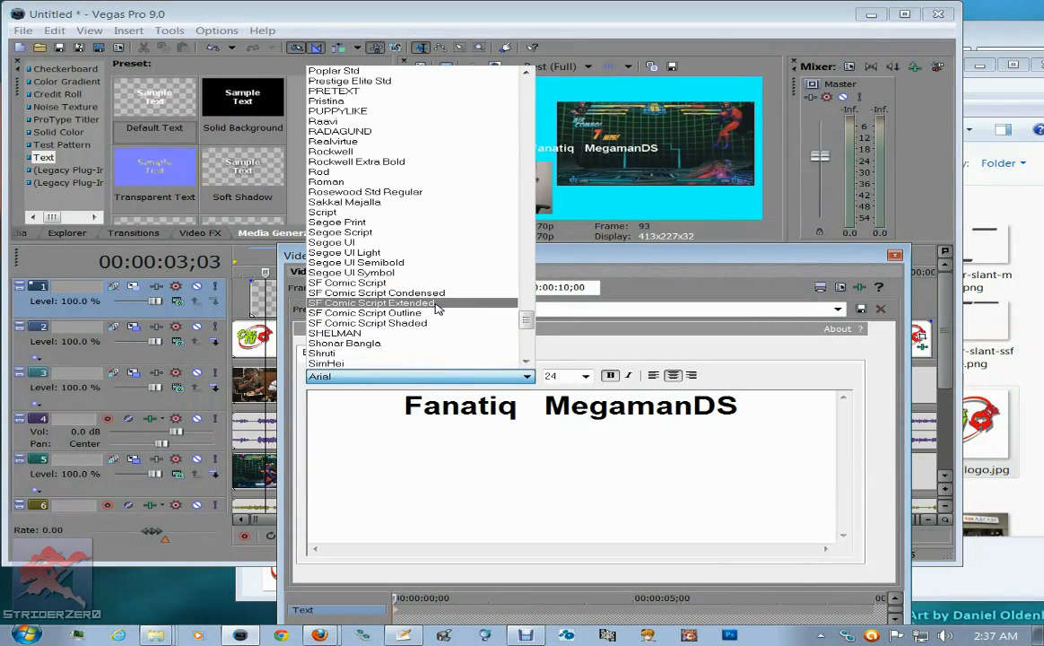
{"action": "left_click", "coordinate": [392, 283]}
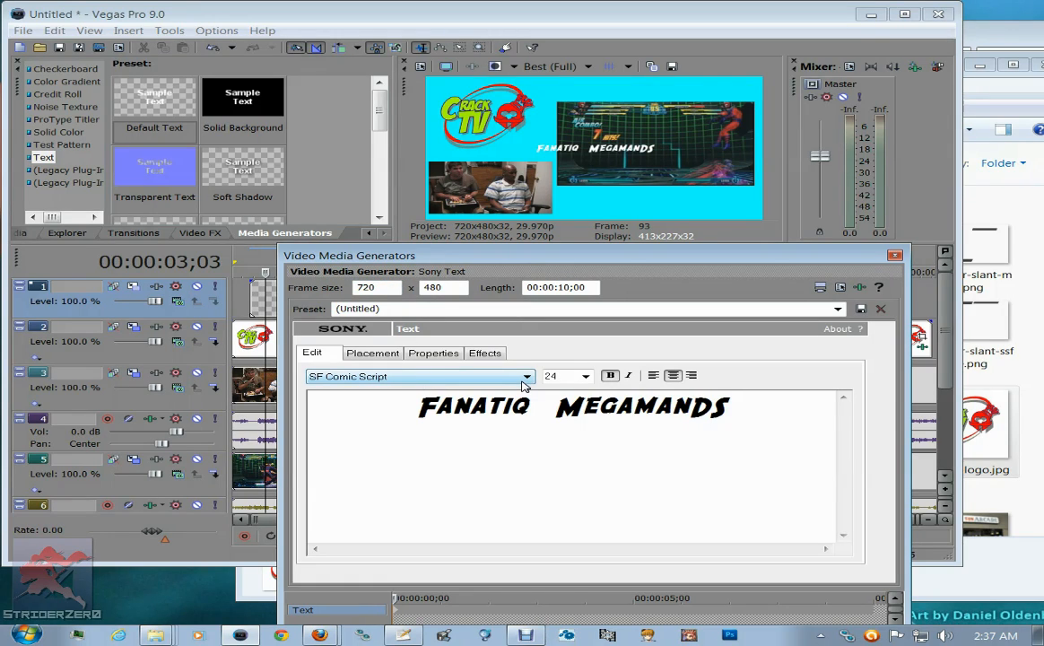
{"action": "left_click", "coordinate": [540, 403]}
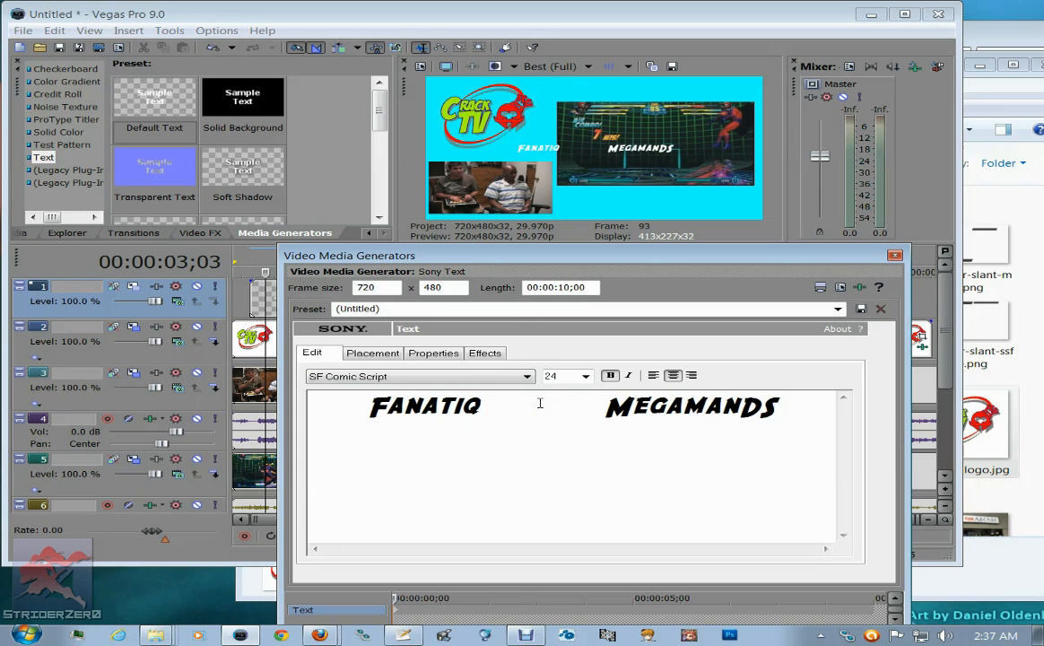
Move the title text freely to X 0.360, Y 0.533 and reset its placement to Center.
{"action": "left_click", "coordinate": [374, 355]}
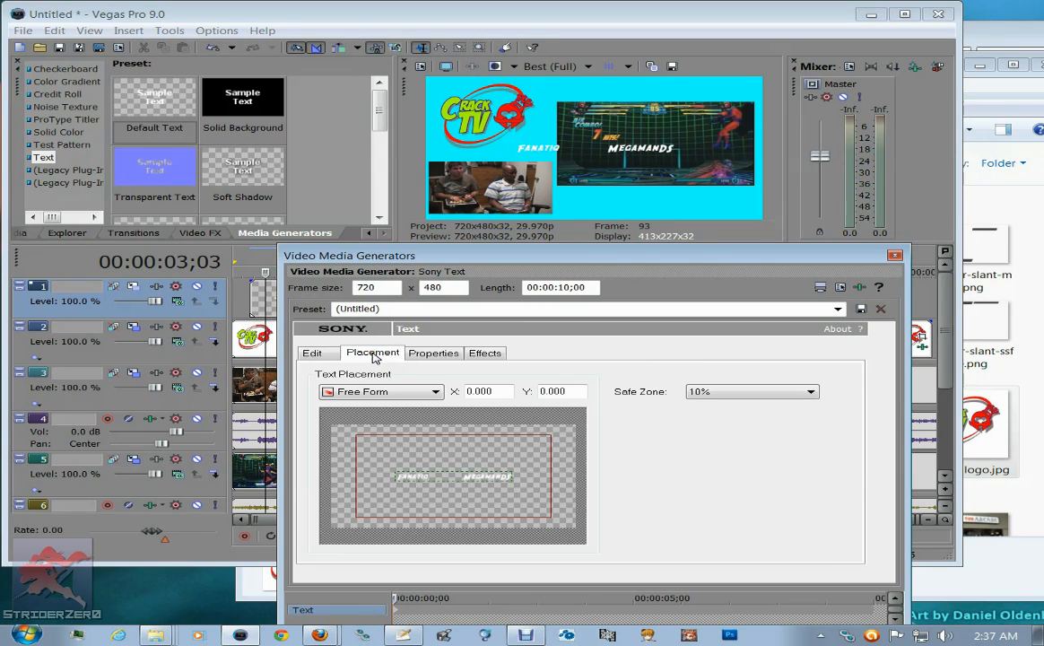
{"action": "left_click", "coordinate": [441, 477]}
{"action": "left_click_drag", "start_coordinate": [440, 476], "coordinate": [485, 506]}
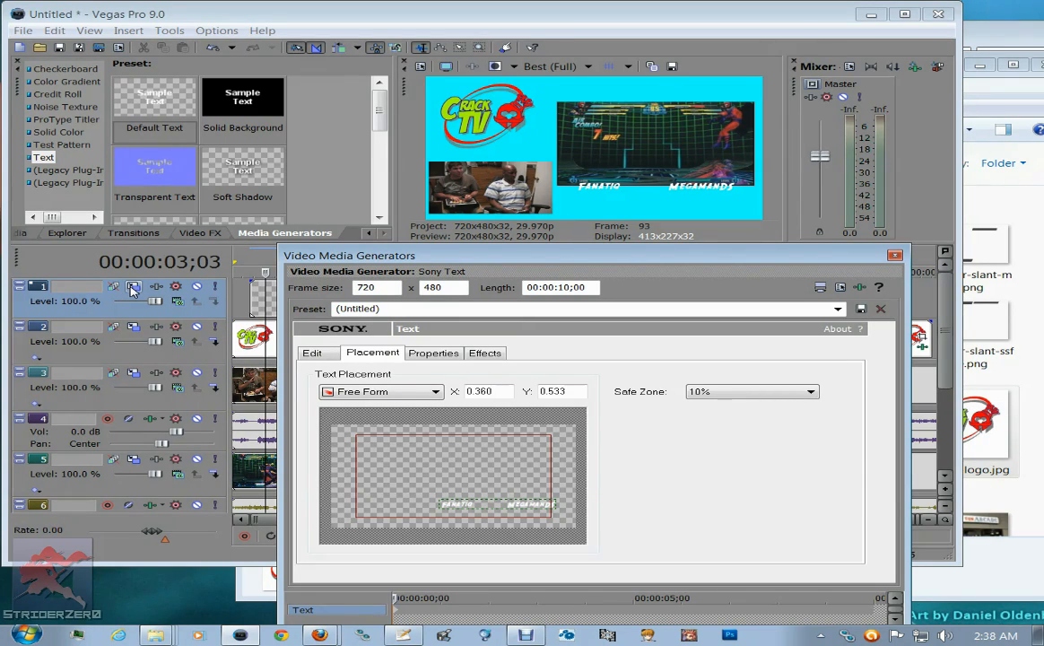
{"action": "left_click", "coordinate": [437, 392]}
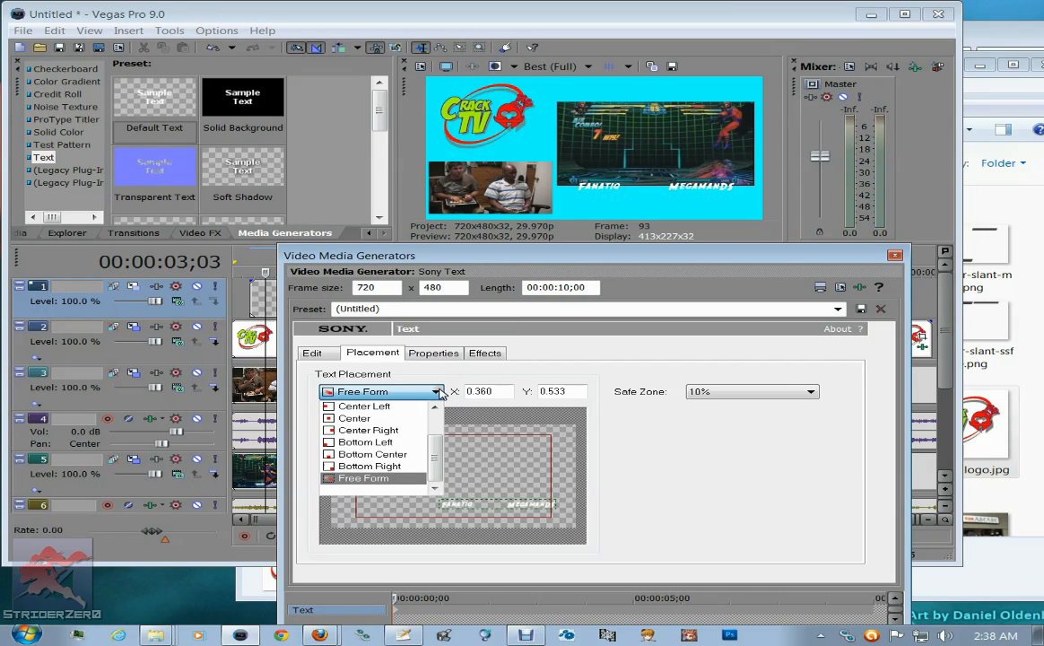
{"action": "left_click", "coordinate": [384, 419]}
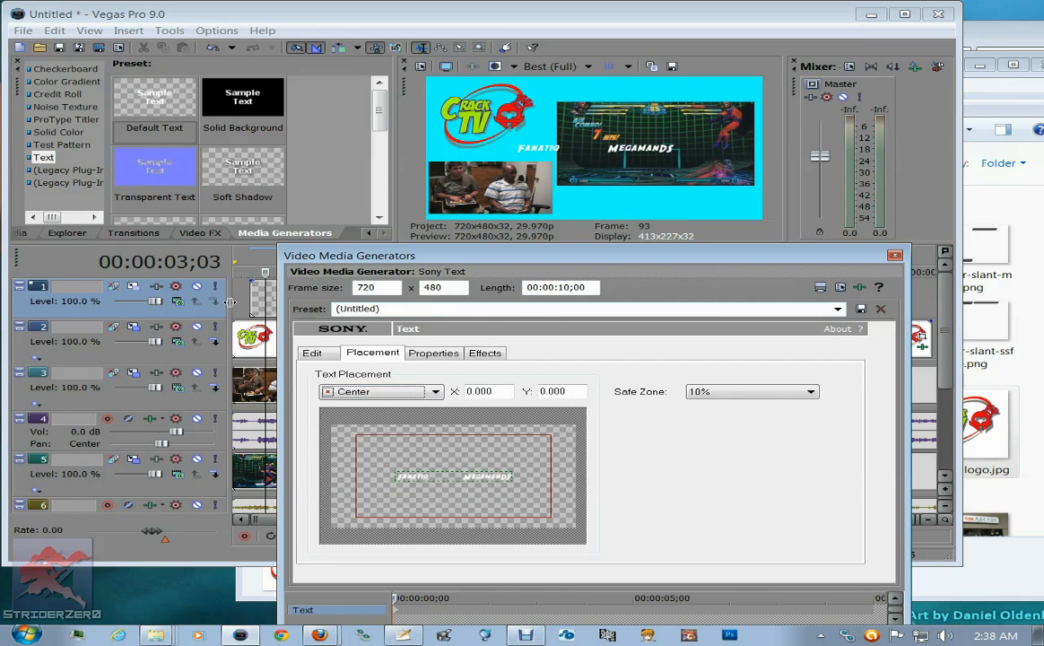
Try offsetting the title track with Track Motion to about X 149, Y -130, and restore the default motion preset.
{"action": "left_click", "coordinate": [132, 287]}
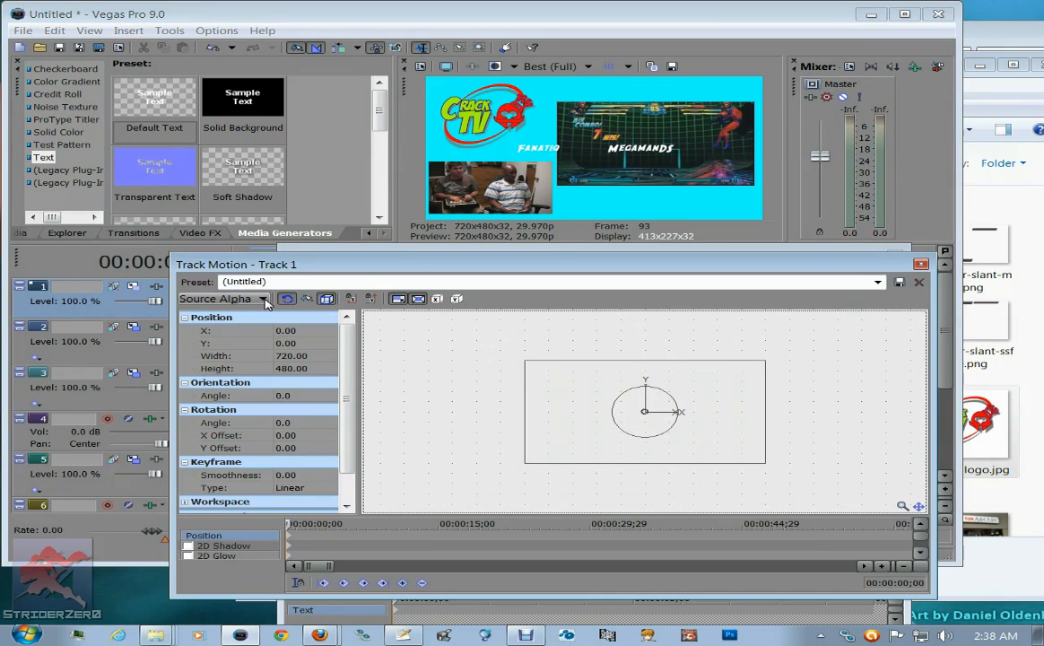
{"action": "left_click_drag", "start_coordinate": [557, 383], "coordinate": [610, 414]}
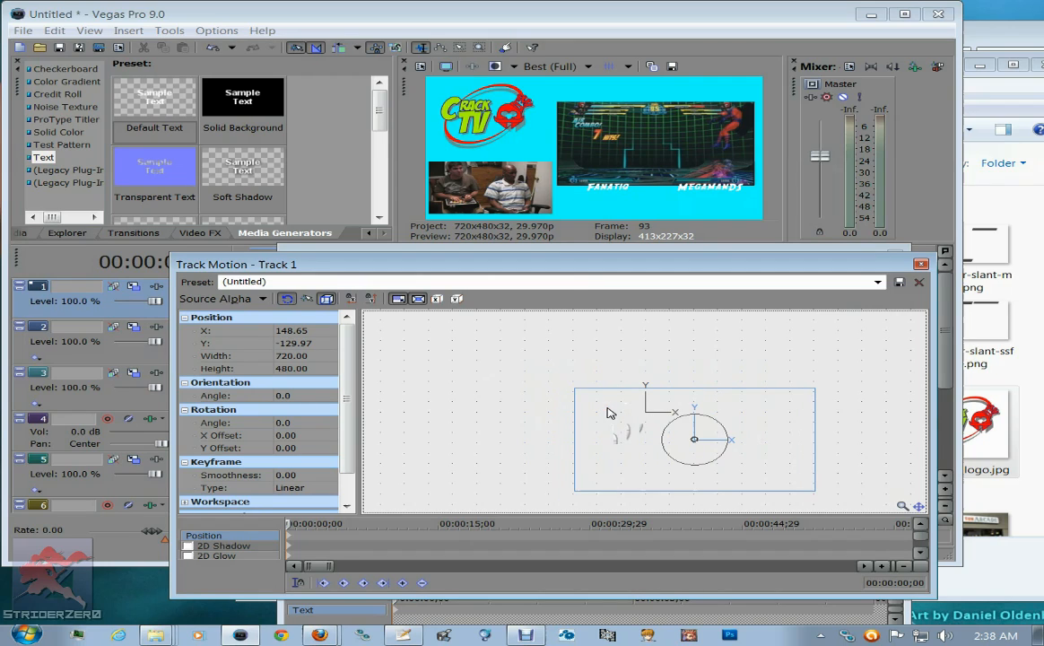
{"action": "left_click", "coordinate": [879, 284]}
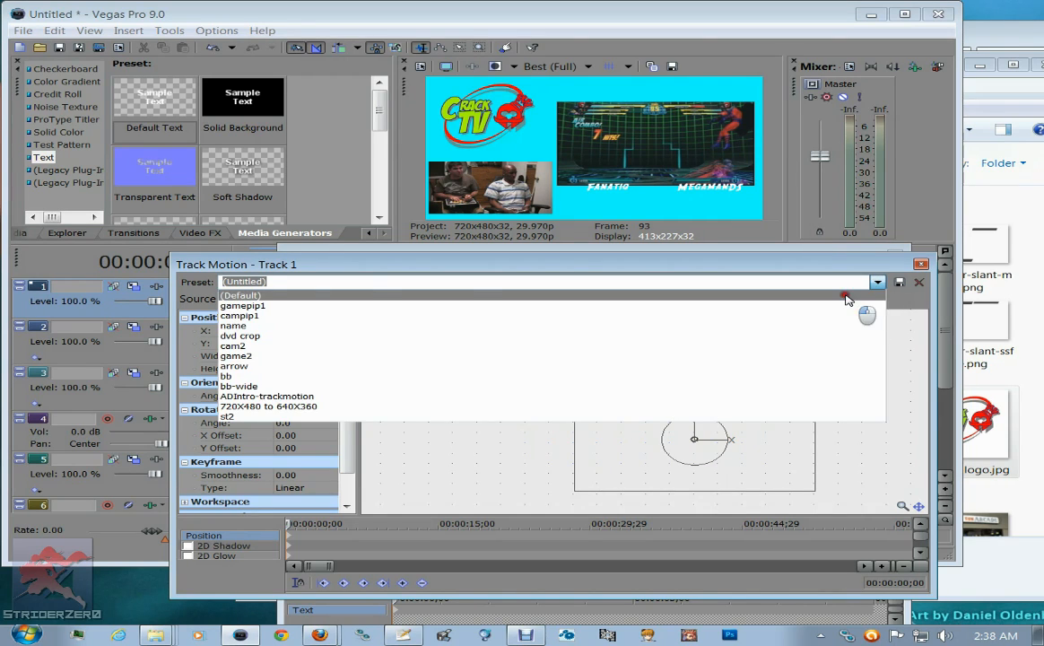
{"action": "left_click", "coordinate": [845, 295]}
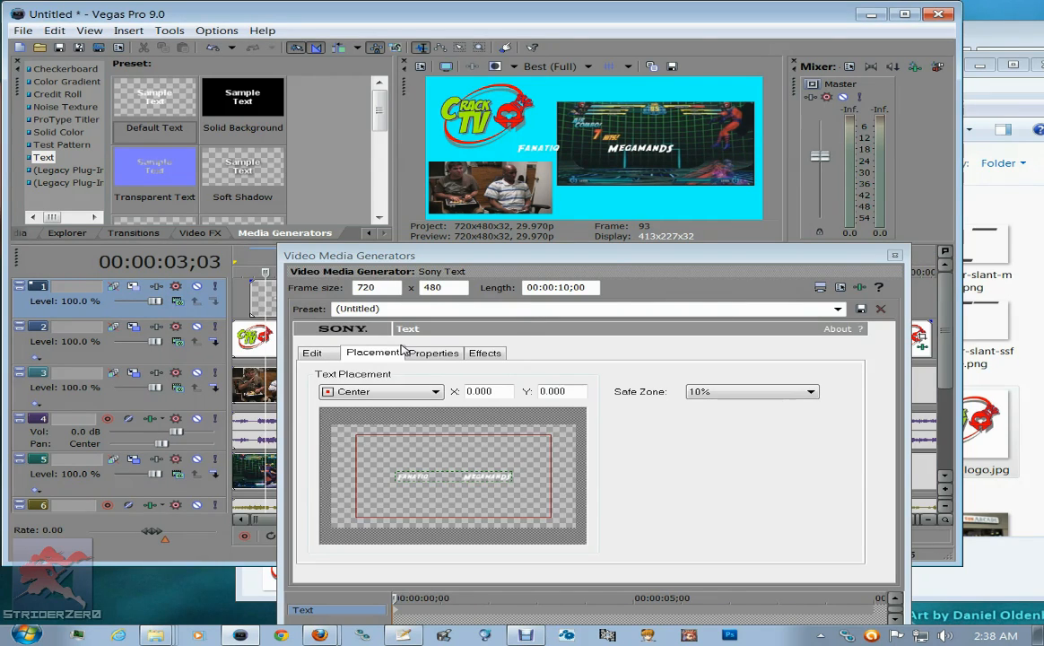
Place the title text in free form at X 0.360, Y 0.533, along the gameplay footage's lower edge.
{"action": "left_click", "coordinate": [443, 480]}
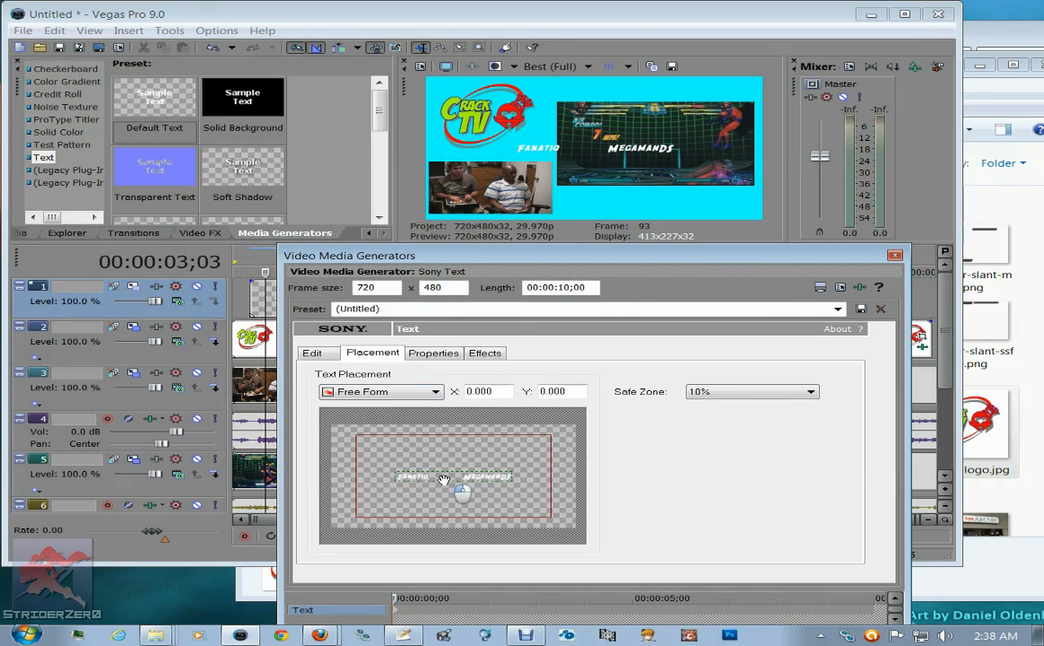
{"action": "left_click_drag", "start_coordinate": [443, 480], "coordinate": [487, 508]}
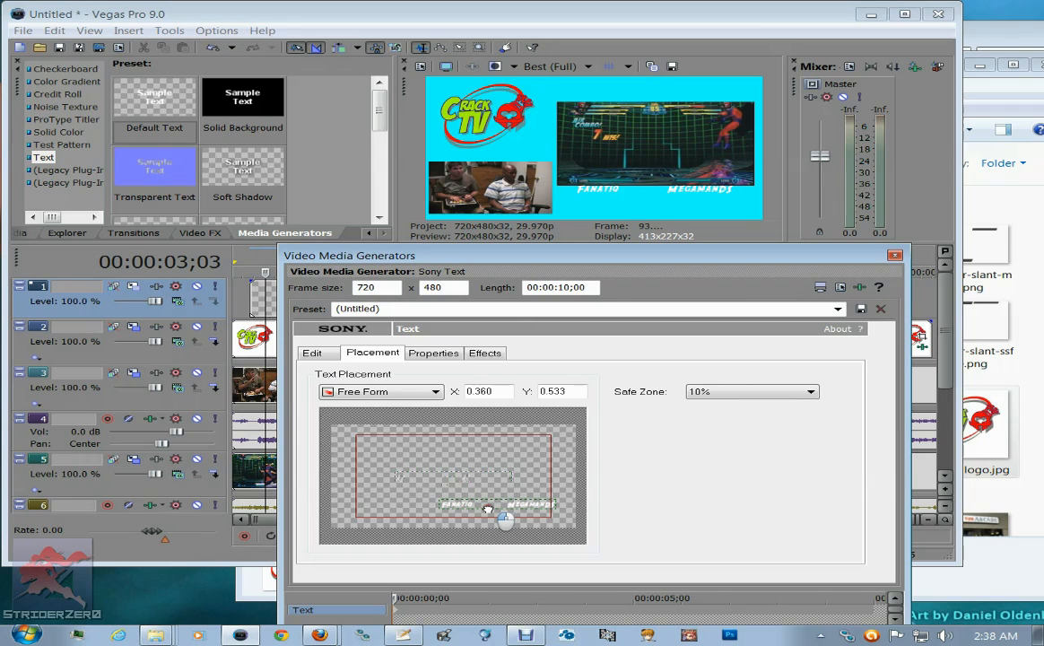
Try an opaque orange background (RGB 255, 145, 55) behind the title text and return the background alpha to 0.
{"action": "left_click", "coordinate": [433, 352]}
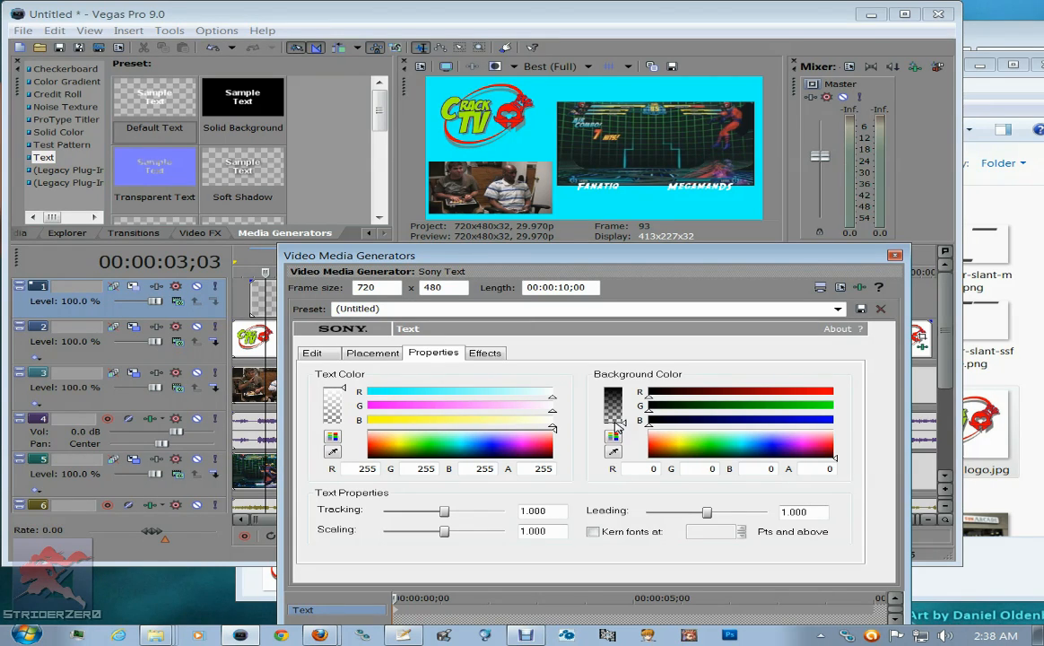
{"action": "left_click_drag", "start_coordinate": [617, 429], "coordinate": [614, 382]}
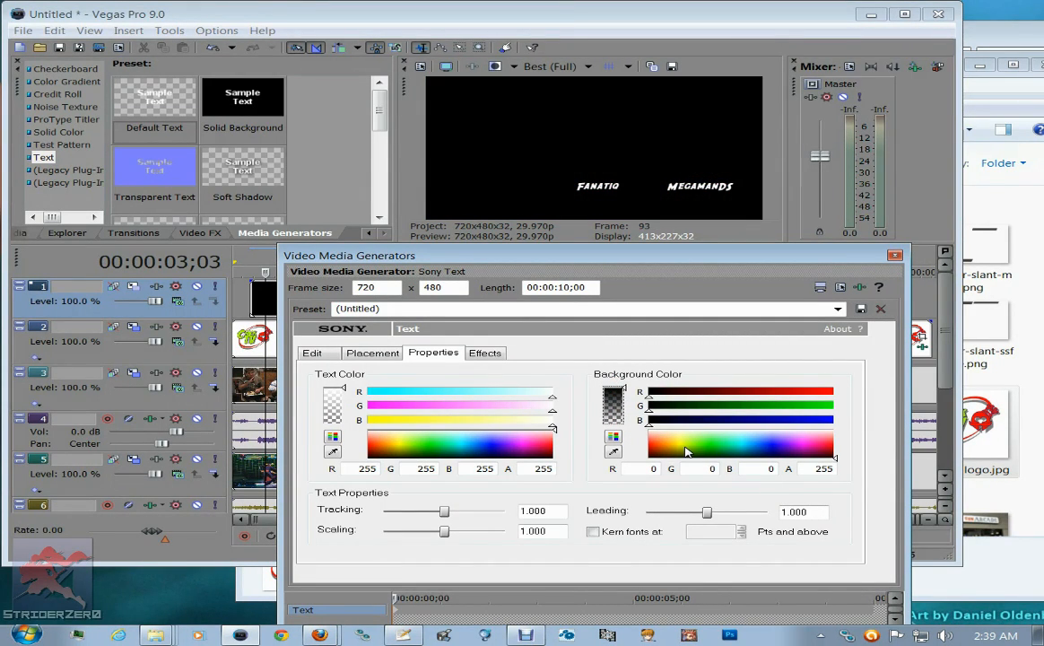
{"action": "left_click", "coordinate": [734, 444]}
{"action": "left_click_drag", "start_coordinate": [735, 446], "coordinate": [661, 441]}
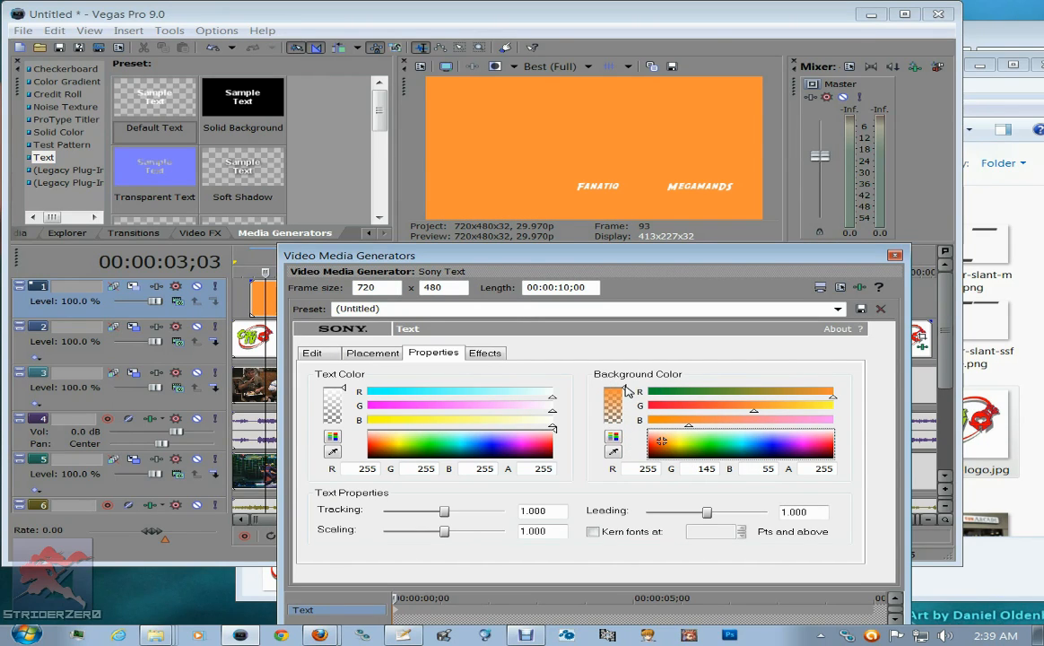
{"action": "left_click_drag", "start_coordinate": [626, 391], "coordinate": [626, 422]}
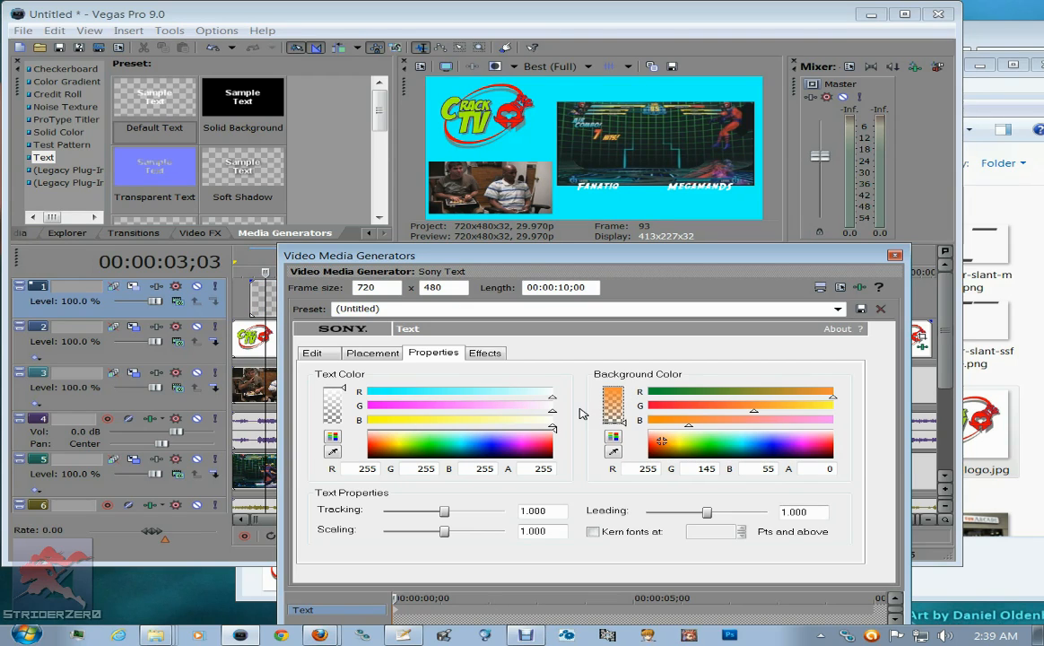
Try sampling a teal desktop color for the title text and replace it with the Crack TV logo's green (RGB 167, 245, 0).
{"action": "left_click", "coordinate": [334, 453]}
{"action": "left_click", "coordinate": [149, 605]}
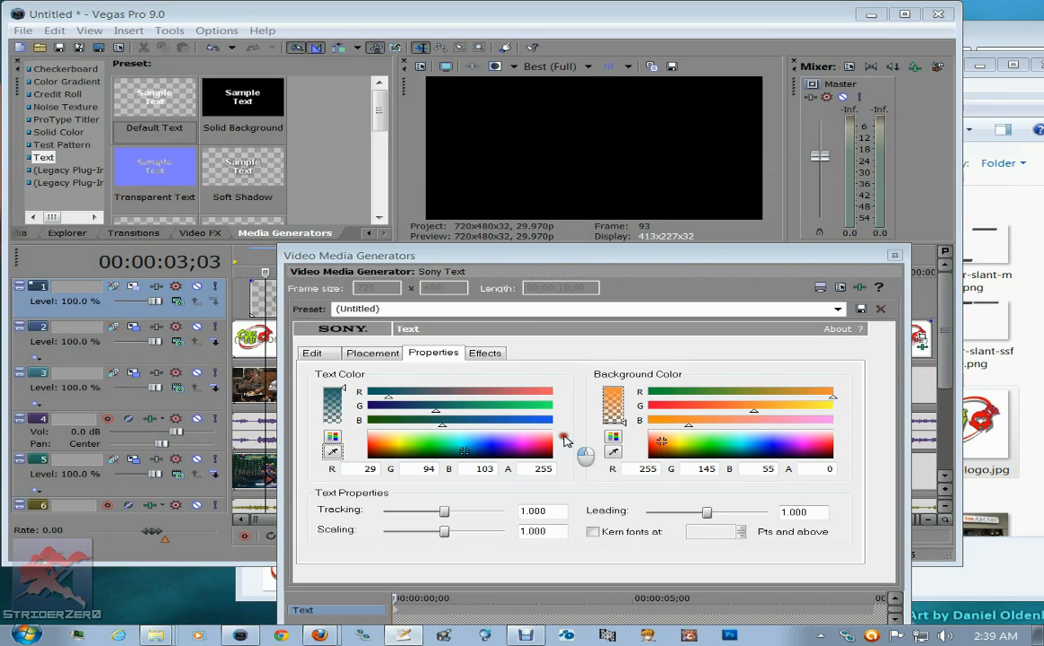
{"action": "left_click", "coordinate": [564, 437]}
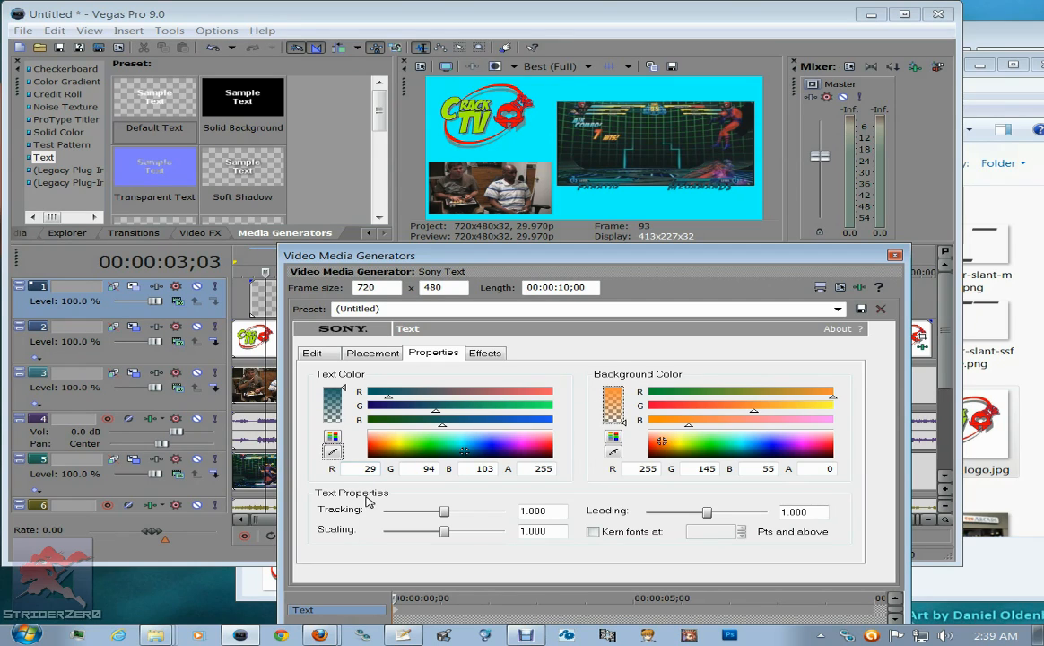
{"action": "left_click", "coordinate": [339, 454]}
{"action": "left_click", "coordinate": [487, 109]}
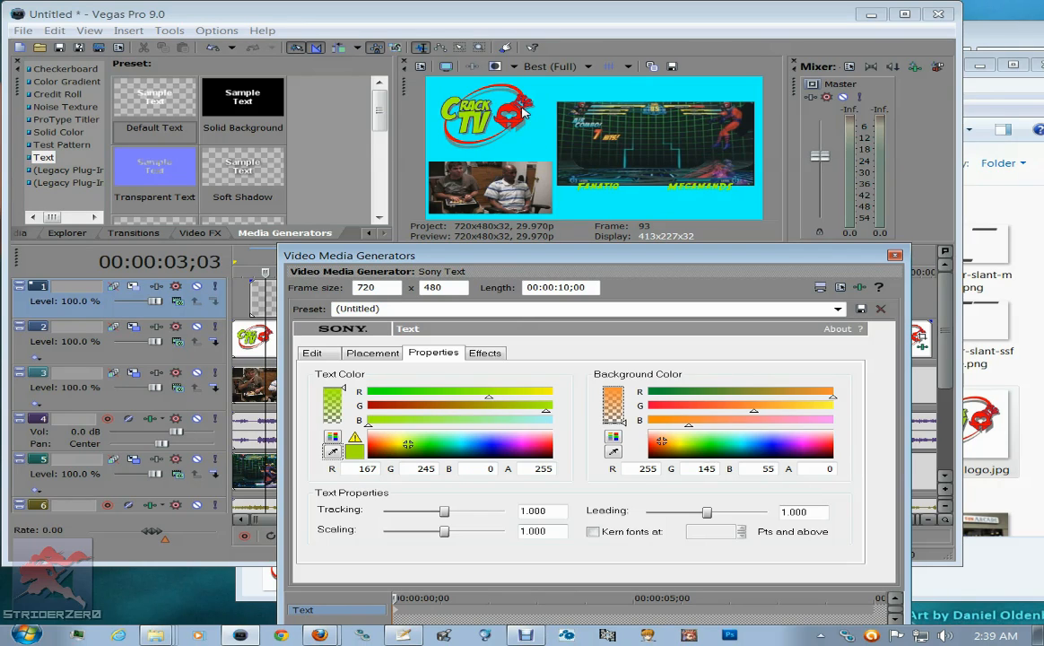
Enable both the outline and the shadow effects on the title text.
{"action": "left_click", "coordinate": [482, 355]}
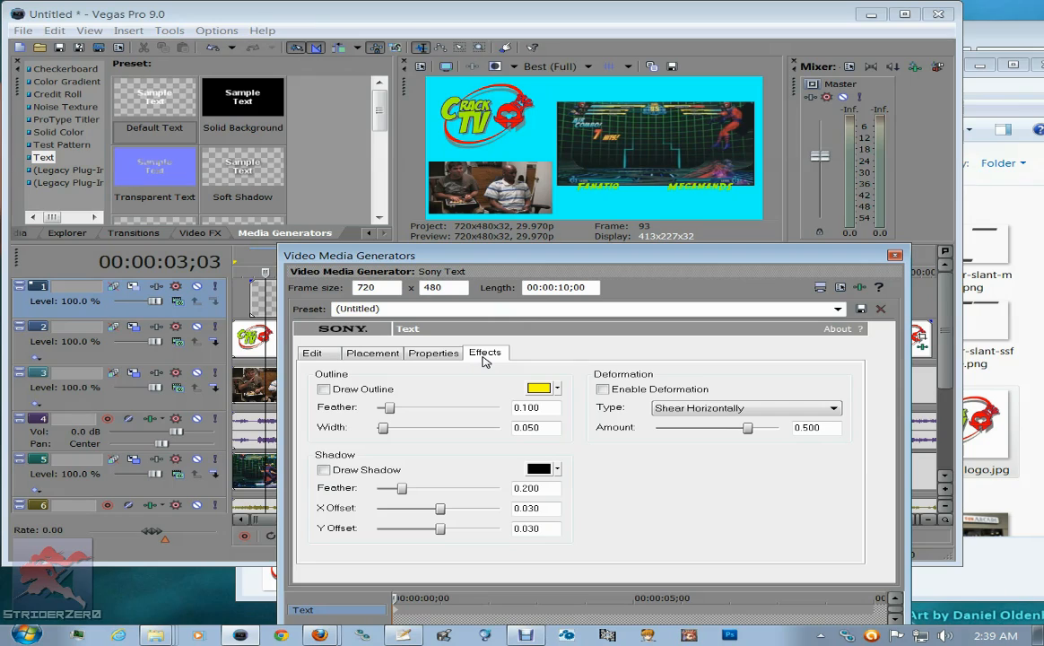
{"action": "left_click", "coordinate": [324, 390]}
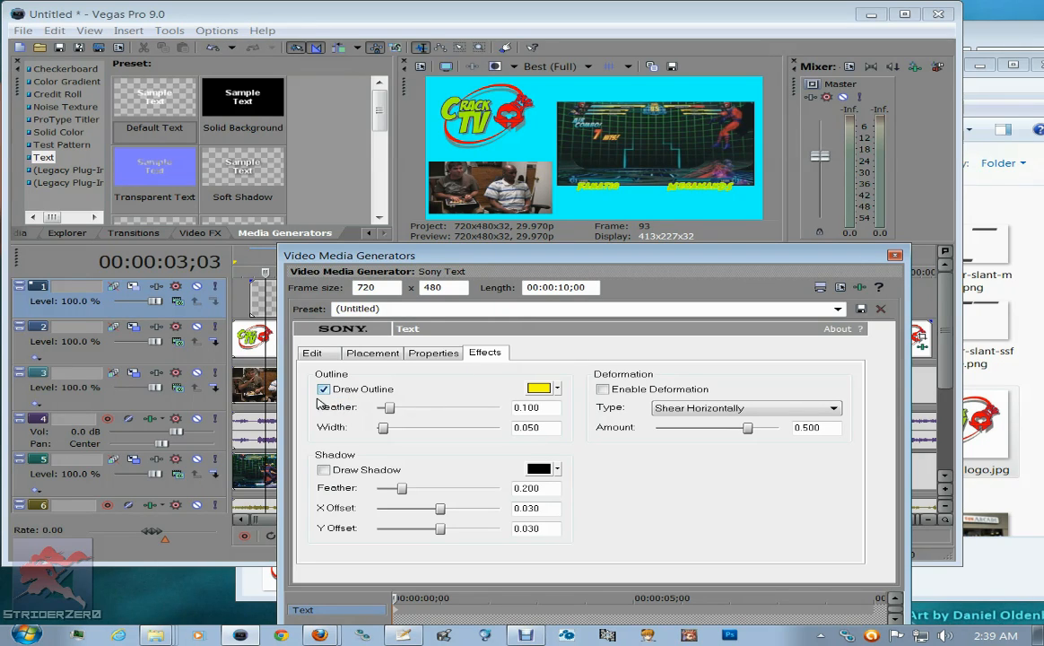
{"action": "left_click", "coordinate": [323, 470]}
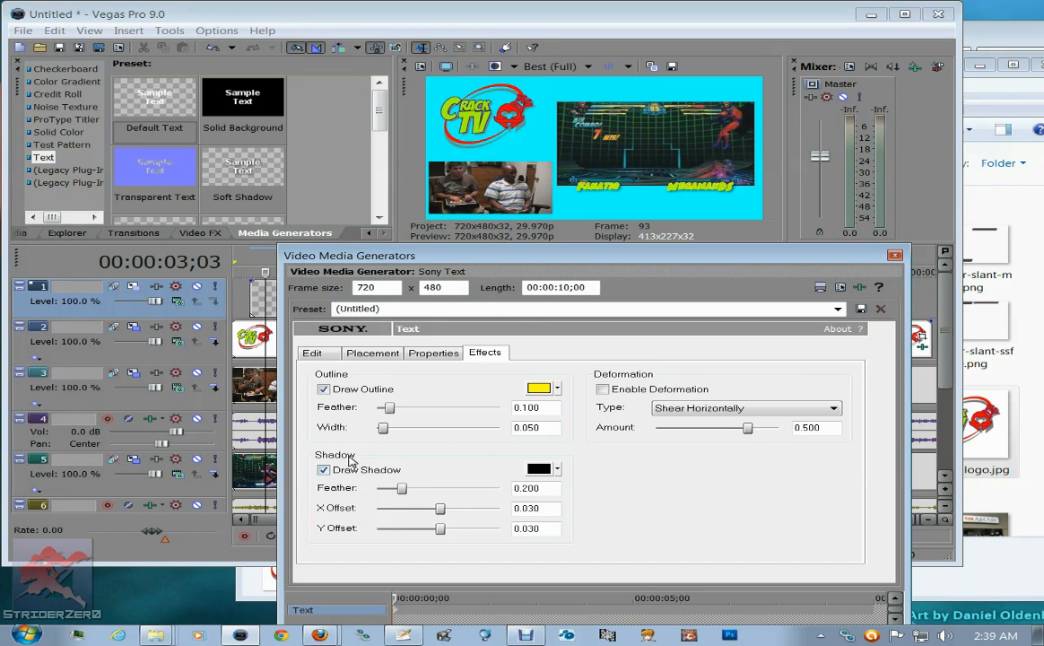
Try the Shear Horizontally deformation on the title text with an amount of -0.094, and disable deformation.
{"action": "left_click", "coordinate": [603, 391]}
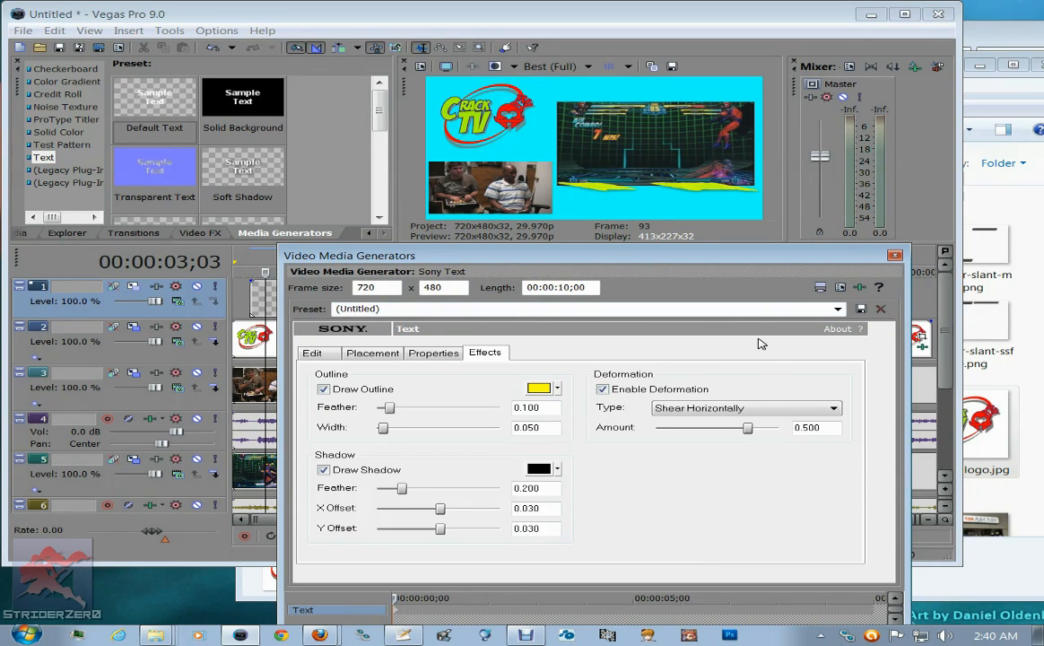
{"action": "left_click", "coordinate": [747, 429]}
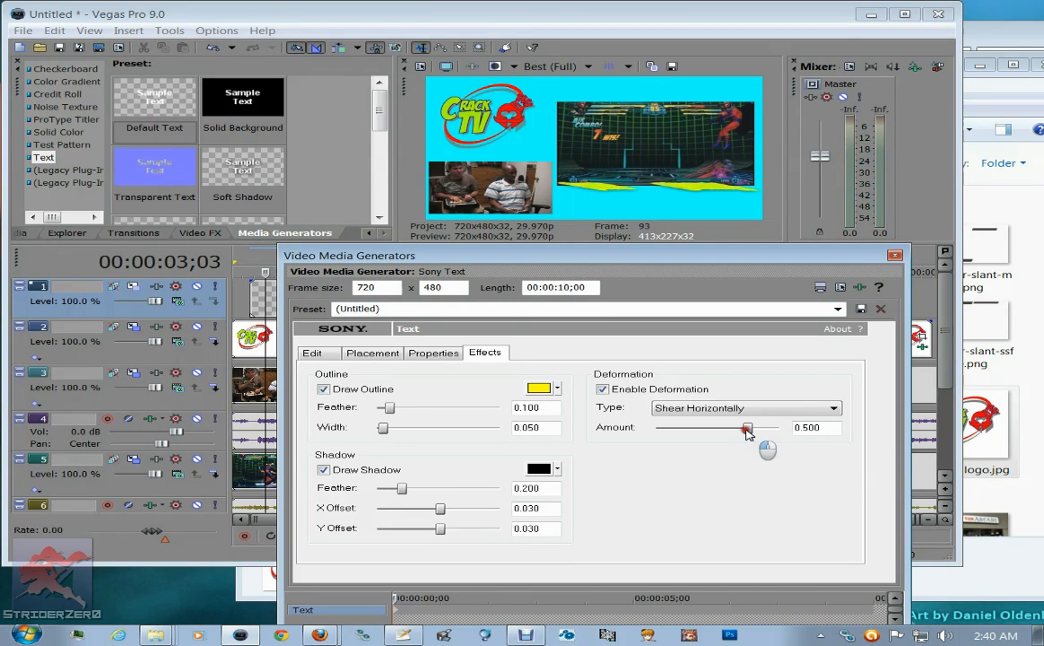
{"action": "left_click_drag", "start_coordinate": [747, 428], "coordinate": [711, 429]}
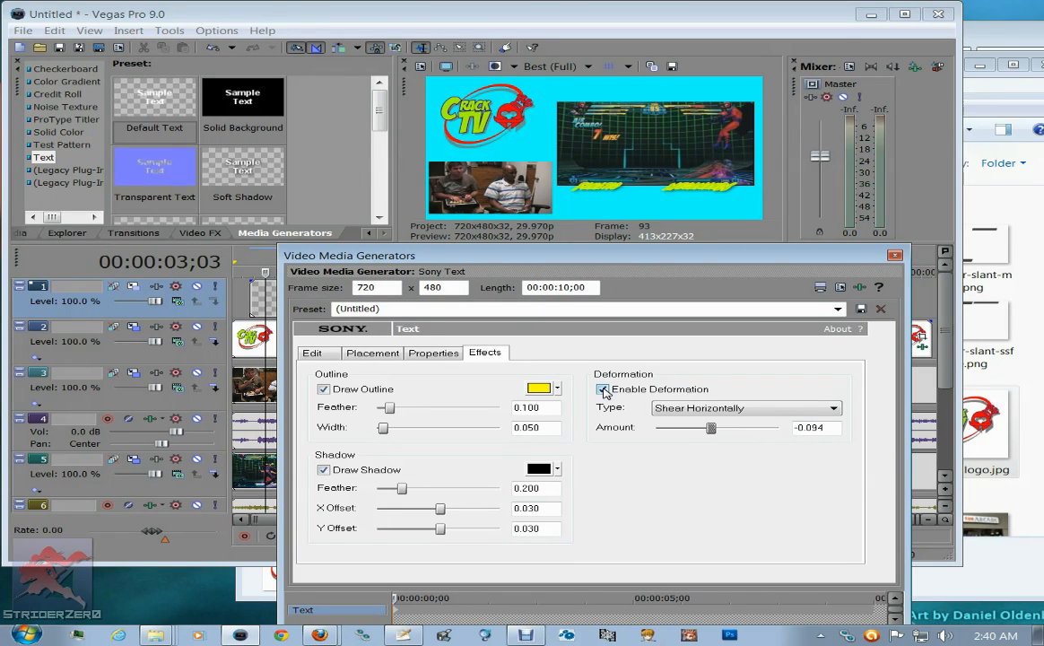
{"action": "left_click", "coordinate": [602, 389]}
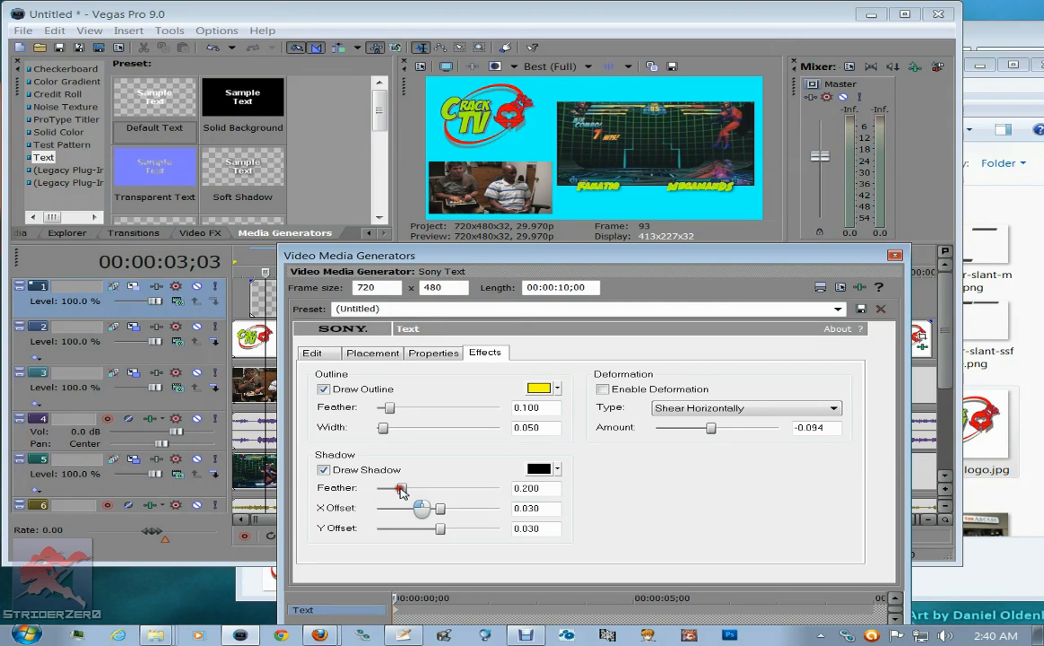
Set the title's shadow feather to 0.100 and change its outline color to black.
{"action": "left_click_drag", "start_coordinate": [401, 491], "coordinate": [389, 492]}
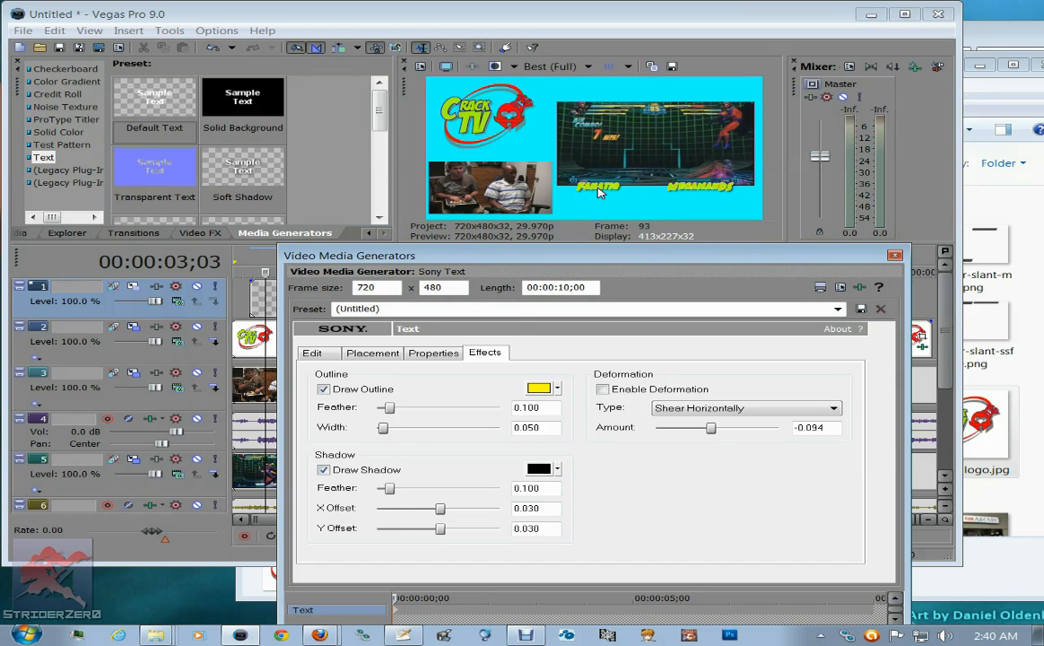
{"action": "mouse_move", "coordinate": [412, 260]}
{"action": "left_mouse_down"}
{"action": "mouse_move", "coordinate": [401, 413]}
{"action": "mouse_move", "coordinate": [415, 373]}
{"action": "mouse_move", "coordinate": [398, 271]}
{"action": "left_mouse_up"}
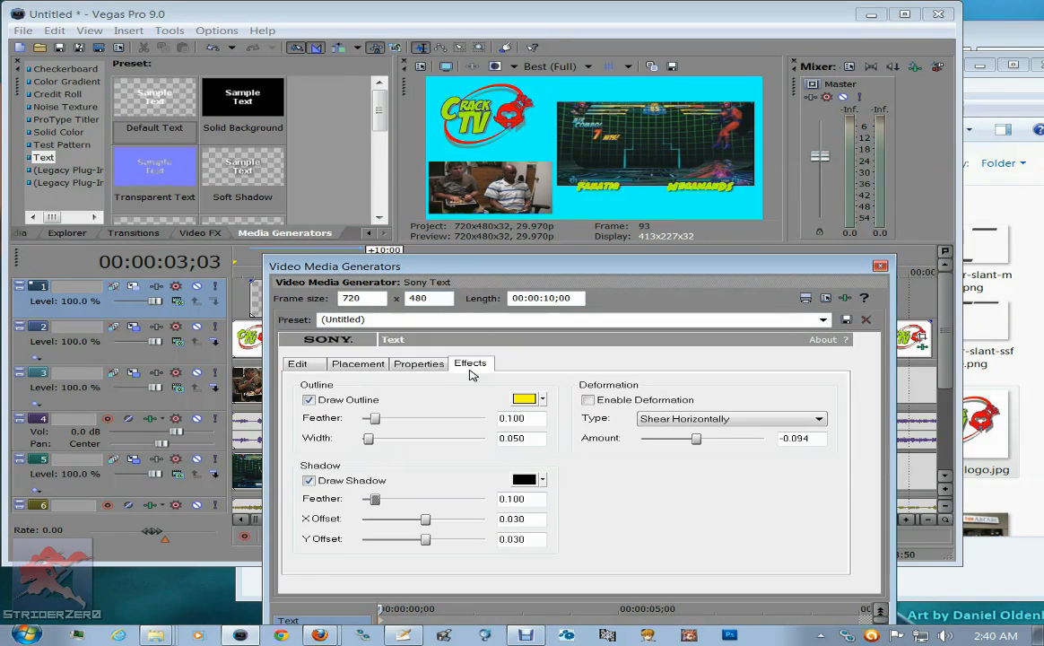
{"action": "left_click", "coordinate": [525, 400]}
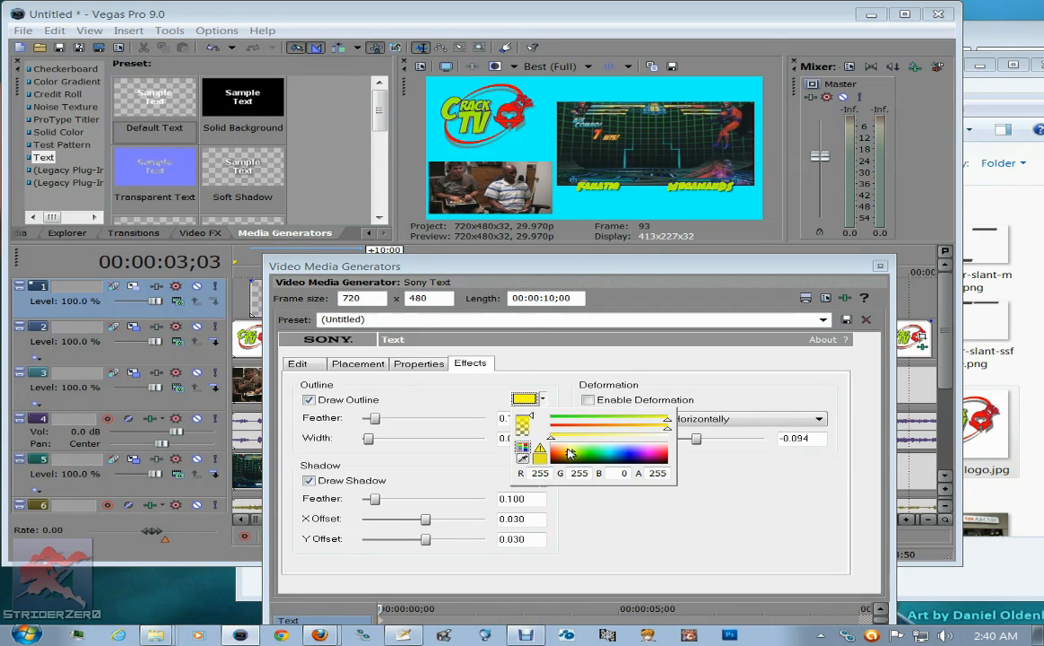
{"action": "left_click", "coordinate": [524, 459]}
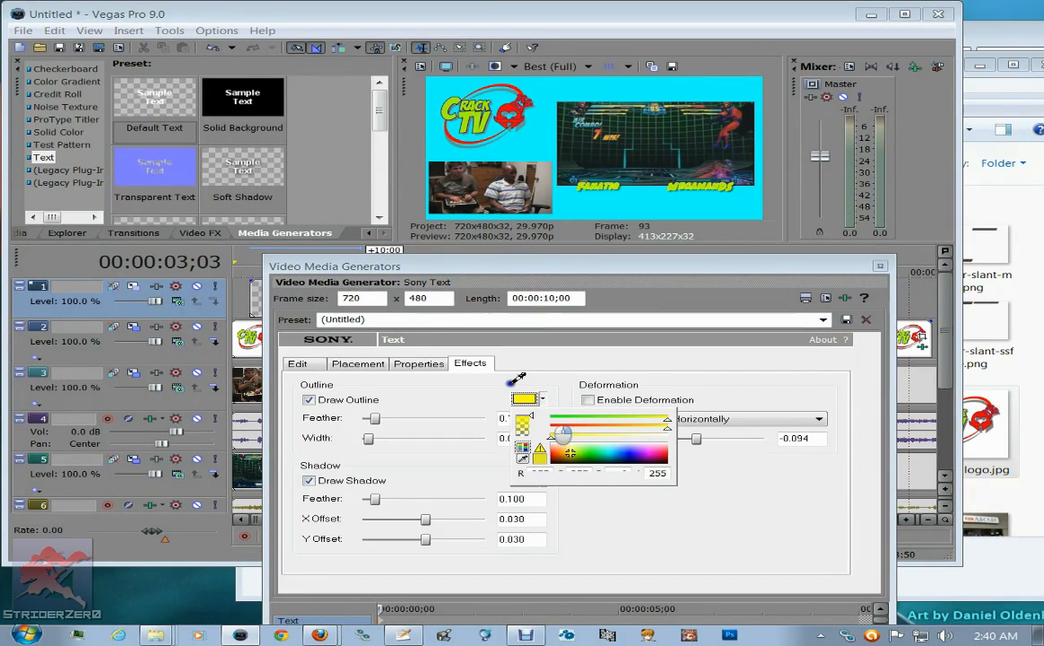
{"action": "left_click", "coordinate": [522, 411]}
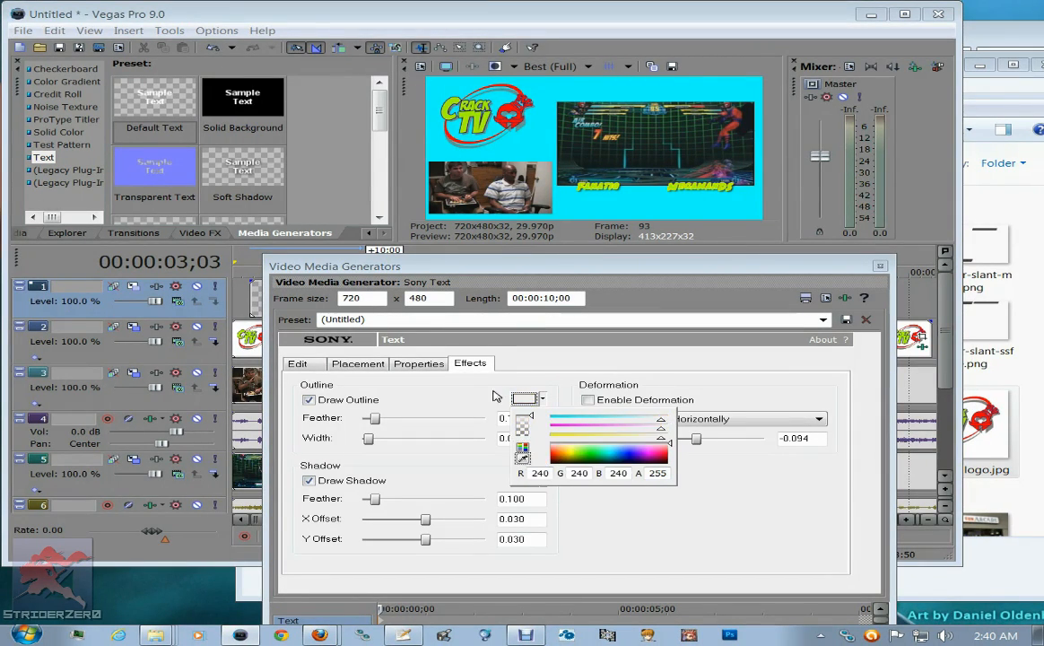
{"action": "mouse_move", "coordinate": [558, 459]}
{"action": "left_mouse_down"}
{"action": "mouse_move", "coordinate": [584, 473]}
{"action": "mouse_move", "coordinate": [557, 463]}
{"action": "left_mouse_up"}
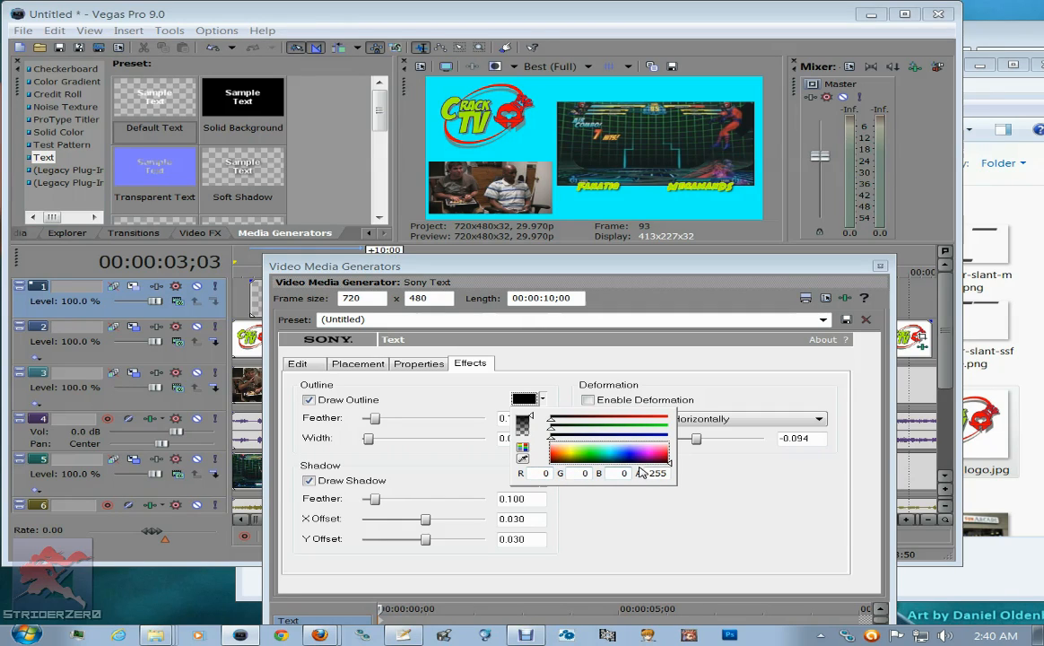
{"action": "left_click", "coordinate": [429, 397]}
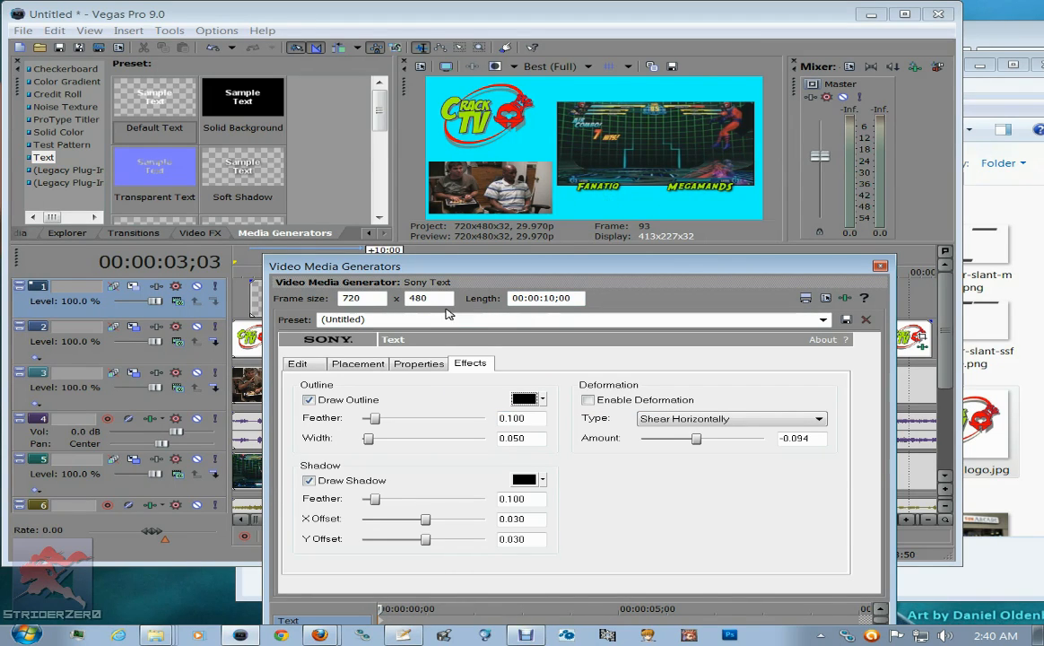
Set the title outline's feather to 0.000 and its width to 0.026, trying larger widths along the way.
{"action": "left_click", "coordinate": [375, 420]}
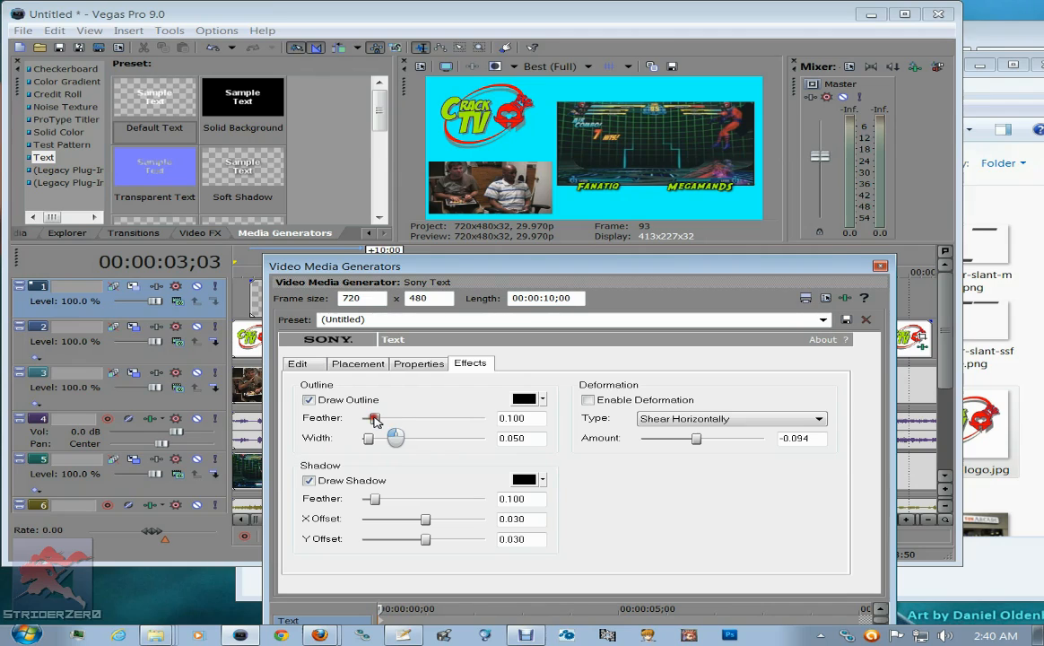
{"action": "left_click_drag", "start_coordinate": [375, 420], "coordinate": [363, 420]}
{"action": "left_click", "coordinate": [367, 439]}
{"action": "mouse_move", "coordinate": [367, 439]}
{"action": "left_mouse_down"}
{"action": "mouse_move", "coordinate": [450, 440]}
{"action": "mouse_move", "coordinate": [357, 441]}
{"action": "left_mouse_up"}
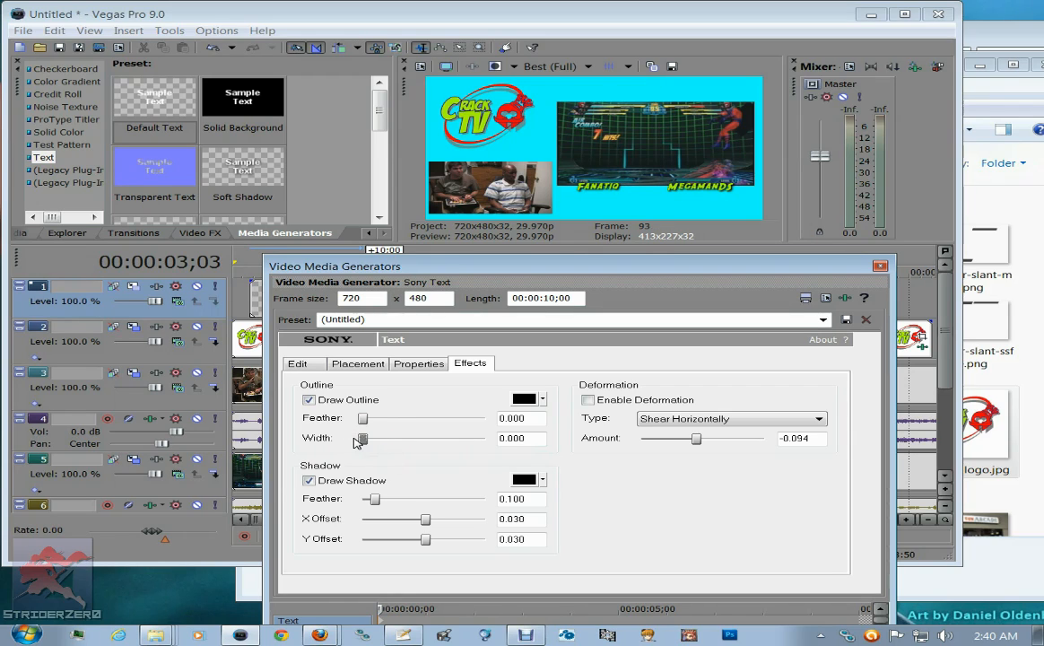
{"action": "double_click", "coordinate": [367, 439]}
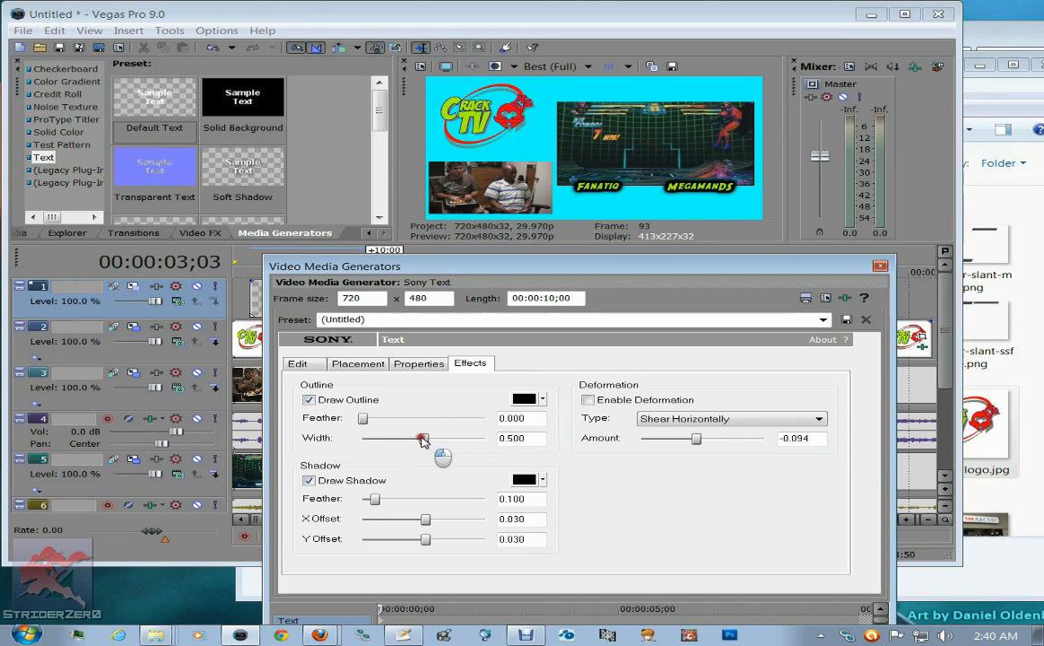
{"action": "left_click_drag", "start_coordinate": [422, 440], "coordinate": [375, 437]}
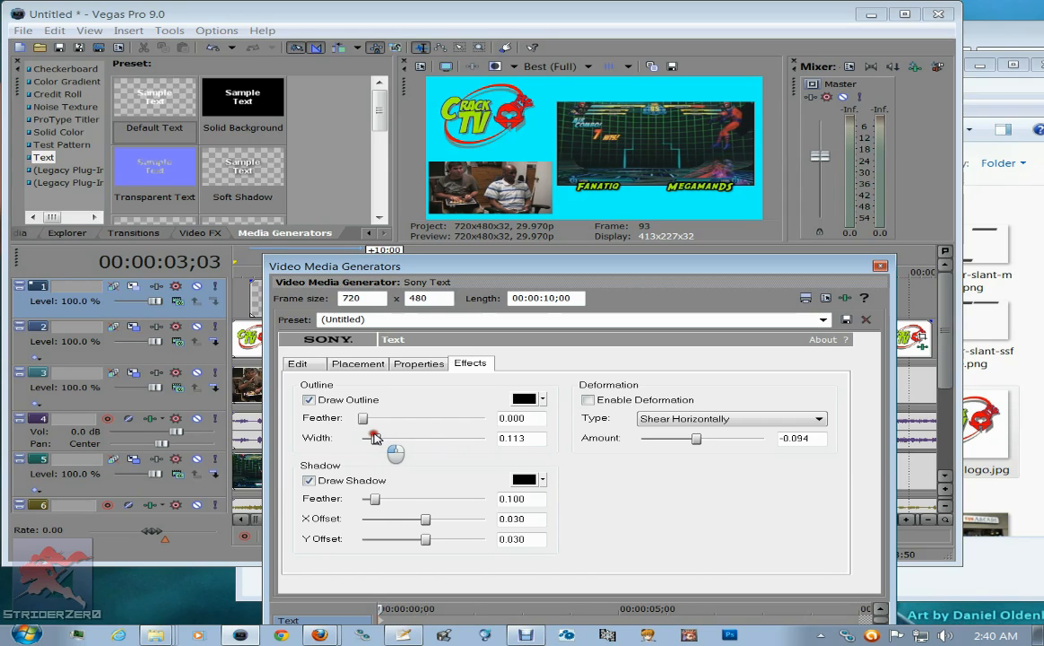
{"action": "left_click_drag", "start_coordinate": [375, 437], "coordinate": [366, 437]}
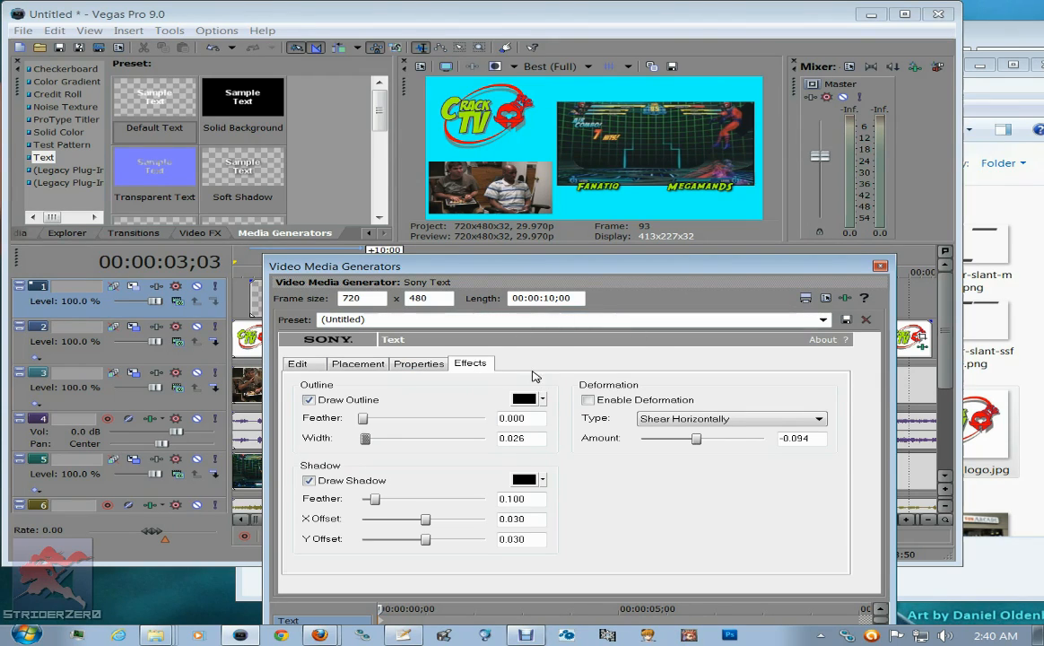
Close the title's generator settings and mute audio track 6 beneath the gameplay clip.
{"action": "left_click", "coordinate": [880, 266]}
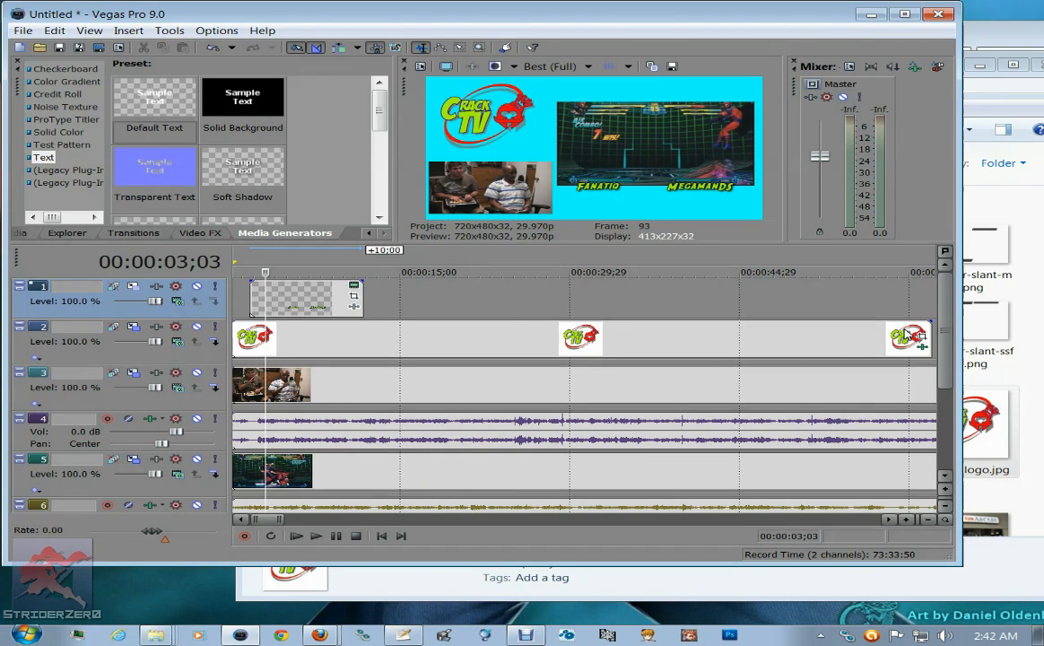
{"action": "left_click_drag", "start_coordinate": [946, 295], "coordinate": [946, 324]}
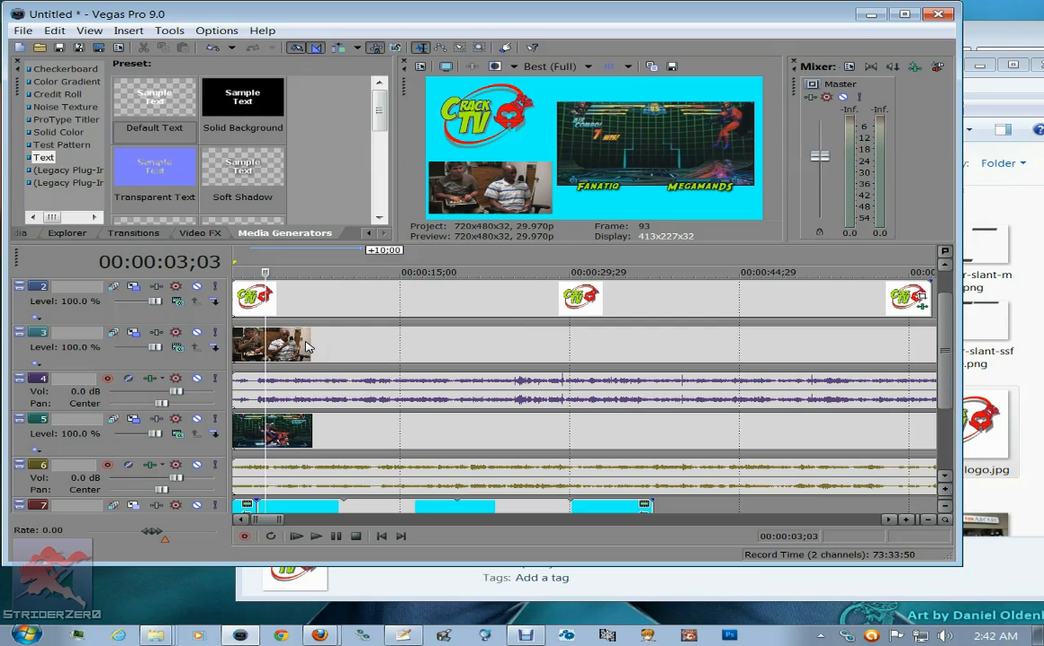
{"action": "left_click", "coordinate": [197, 465]}
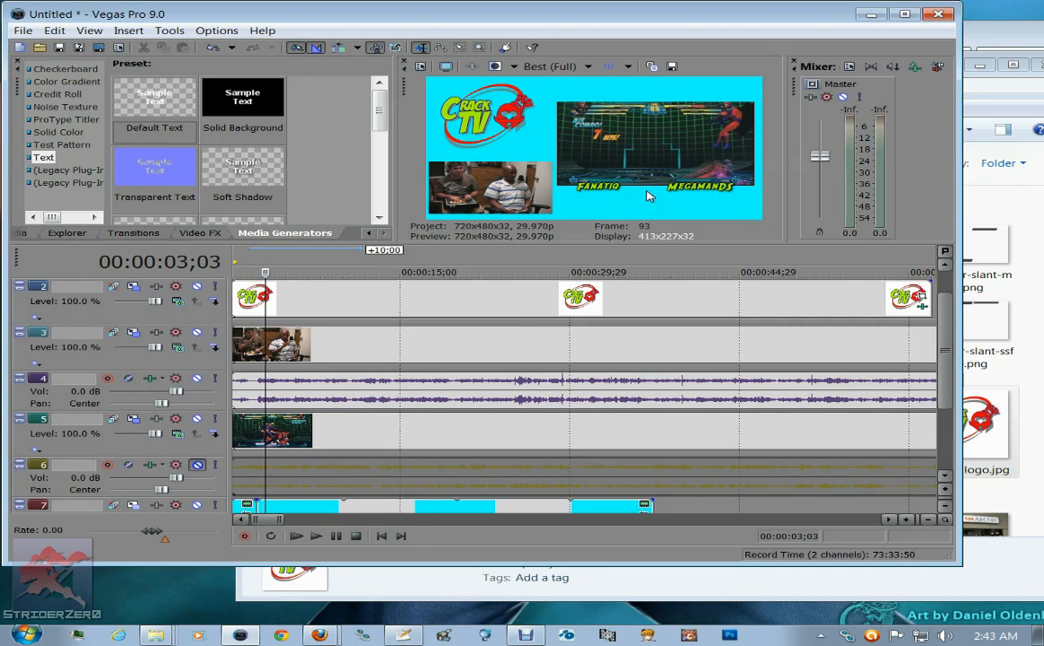
Play back the layout from several points, including 00:00:02;09, to compare the session audio with the gameplay.
{"action": "left_click", "coordinate": [317, 536]}
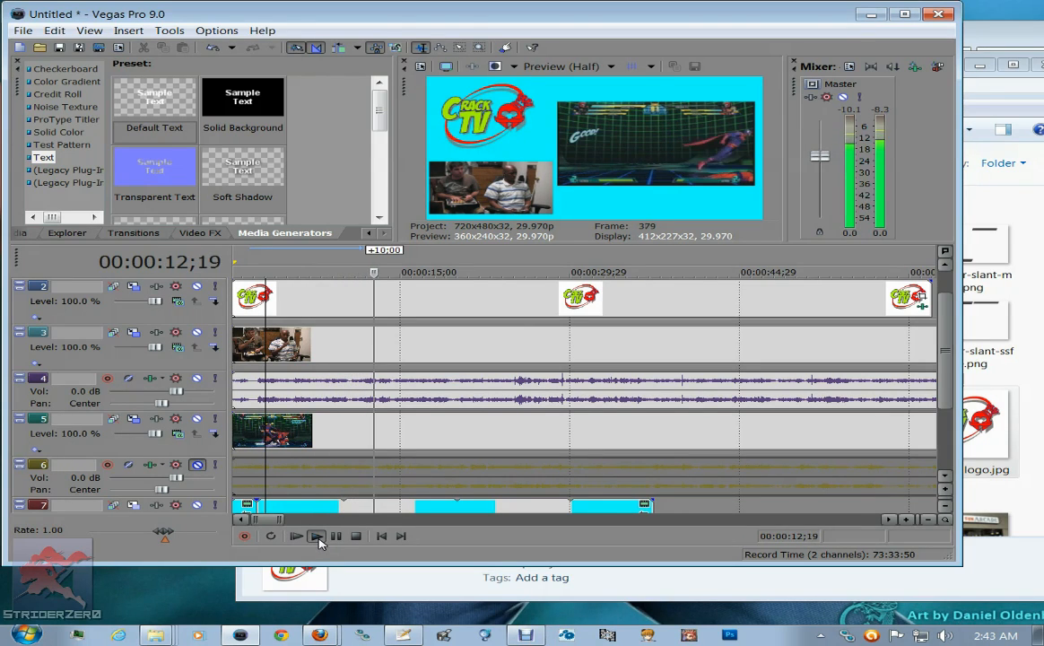
{"action": "left_click", "coordinate": [335, 536]}
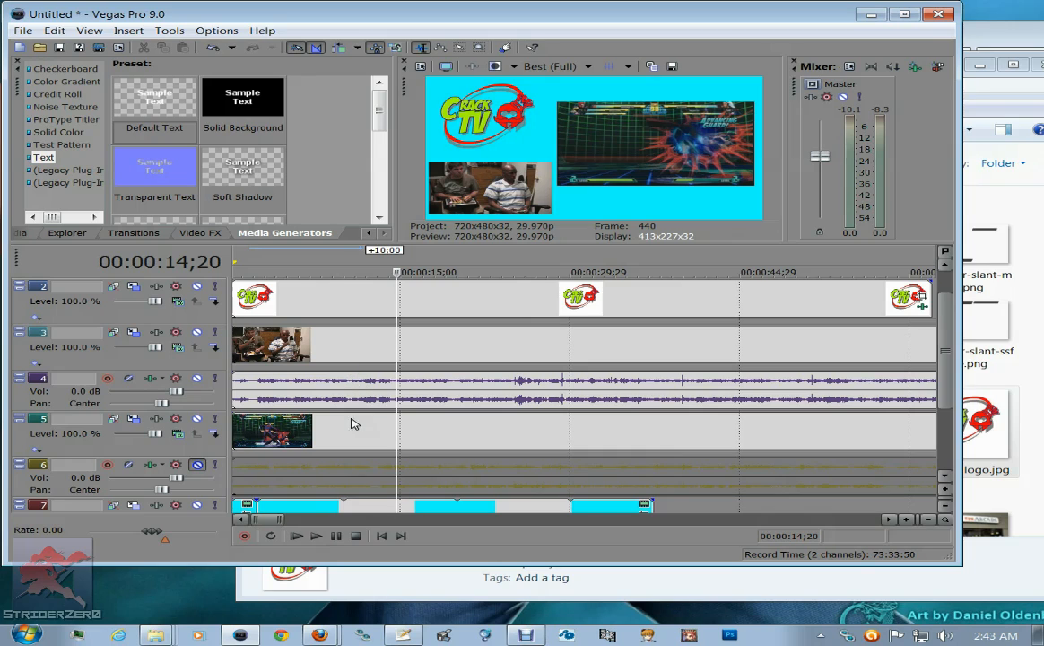
{"action": "left_click", "coordinate": [348, 348]}
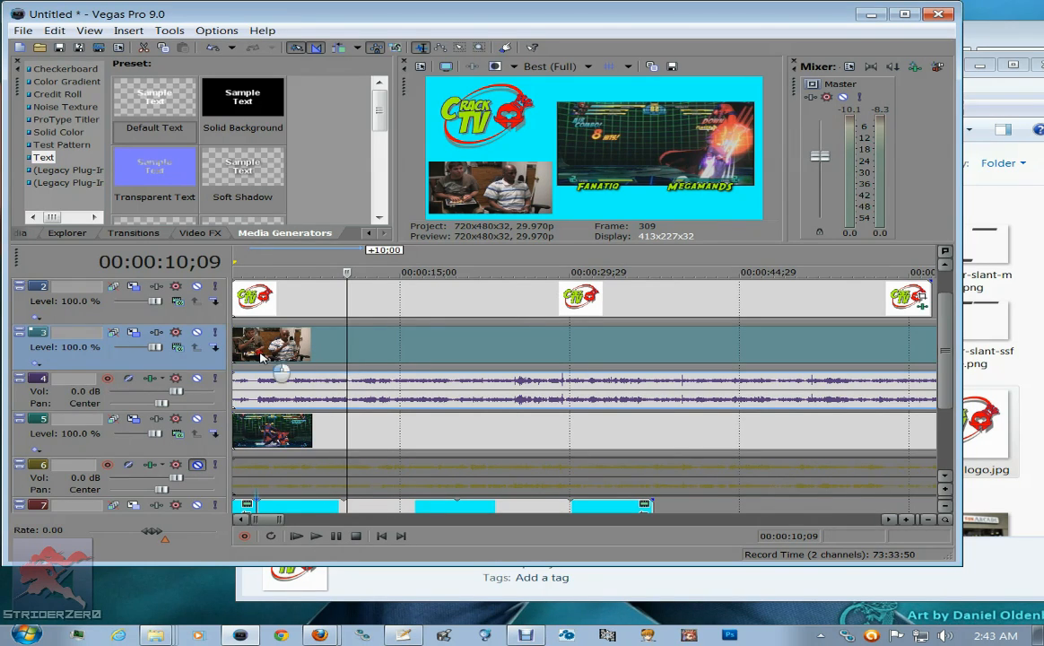
{"action": "left_click", "coordinate": [256, 341]}
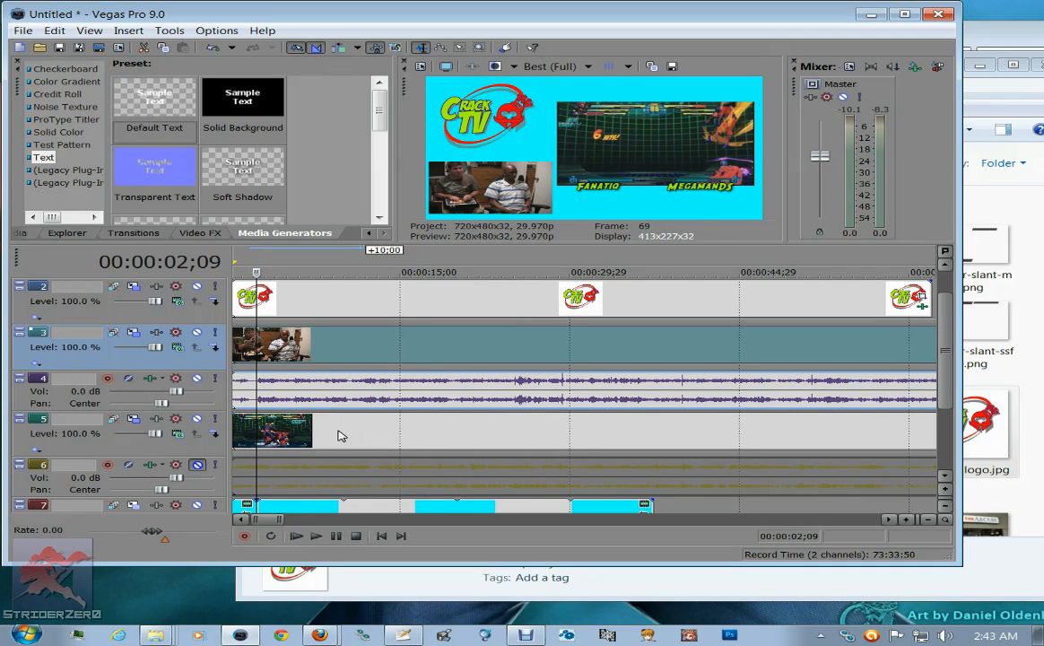
{"action": "left_click", "coordinate": [319, 538]}
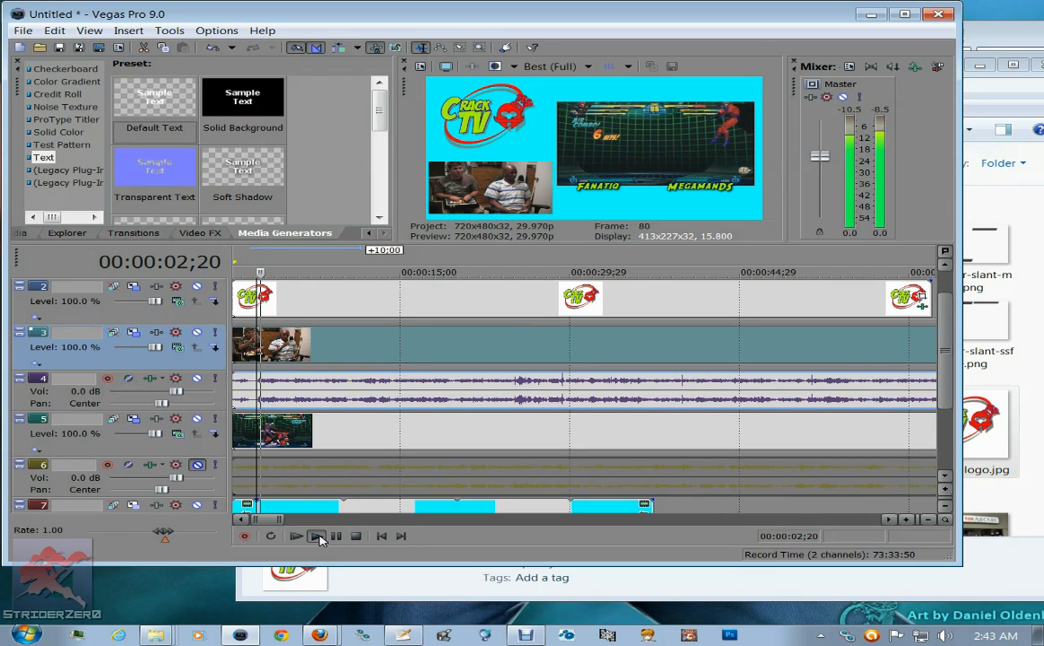
{"action": "left_click", "coordinate": [337, 536]}
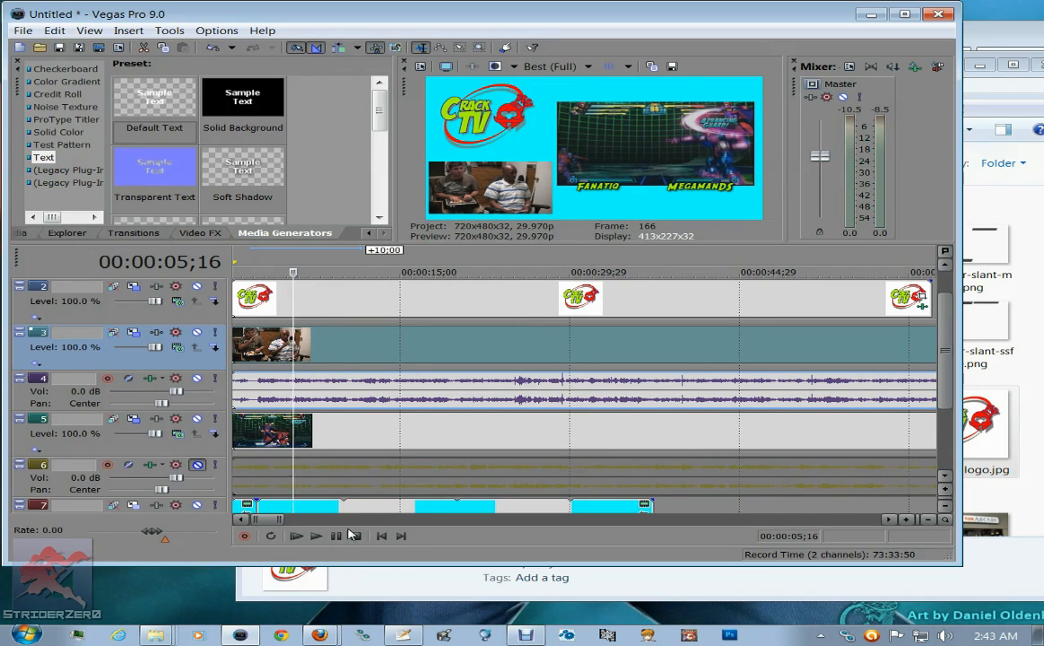
Try moving the session footage one second later, and return it to the timeline start.
{"action": "left_click", "coordinate": [251, 450]}
{"action": "left_click", "coordinate": [242, 440]}
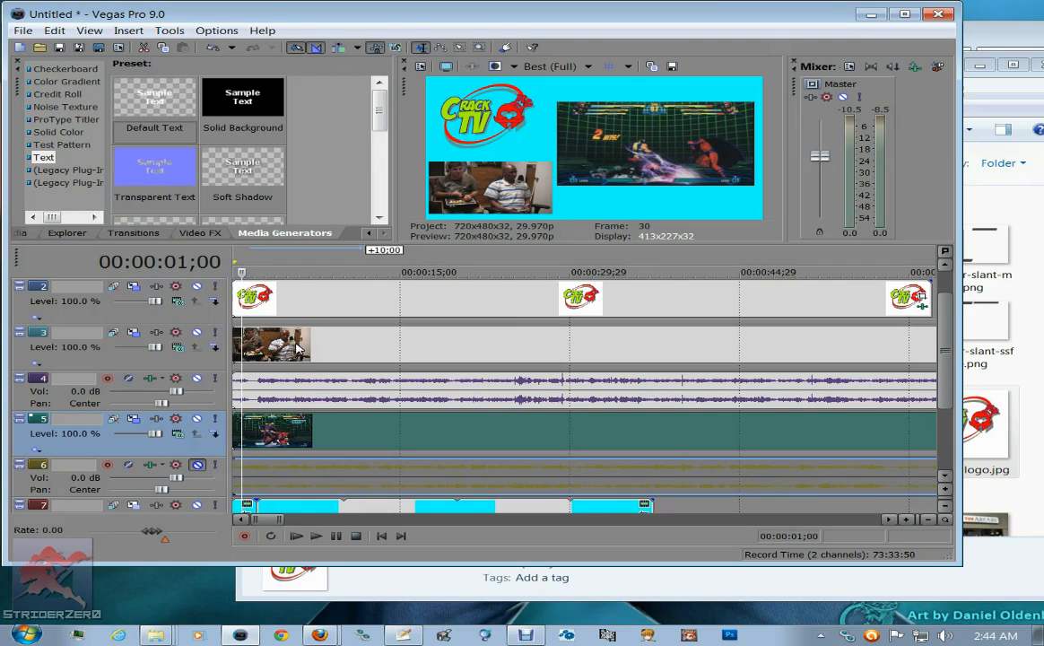
{"action": "left_click_drag", "start_coordinate": [295, 348], "coordinate": [305, 348]}
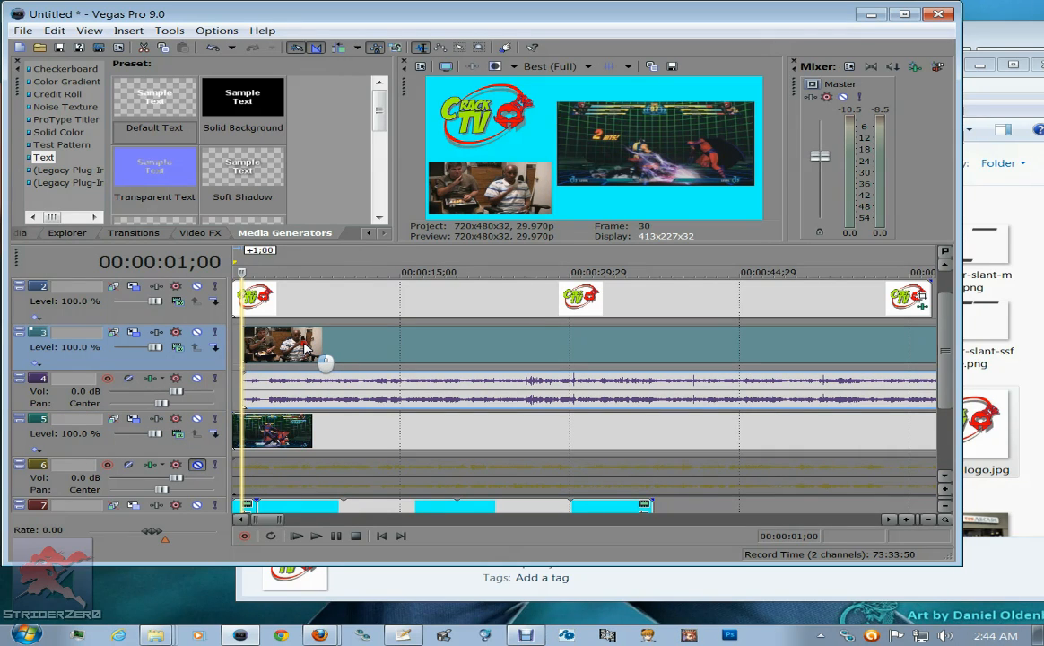
{"action": "left_click_drag", "start_coordinate": [305, 348], "coordinate": [283, 350]}
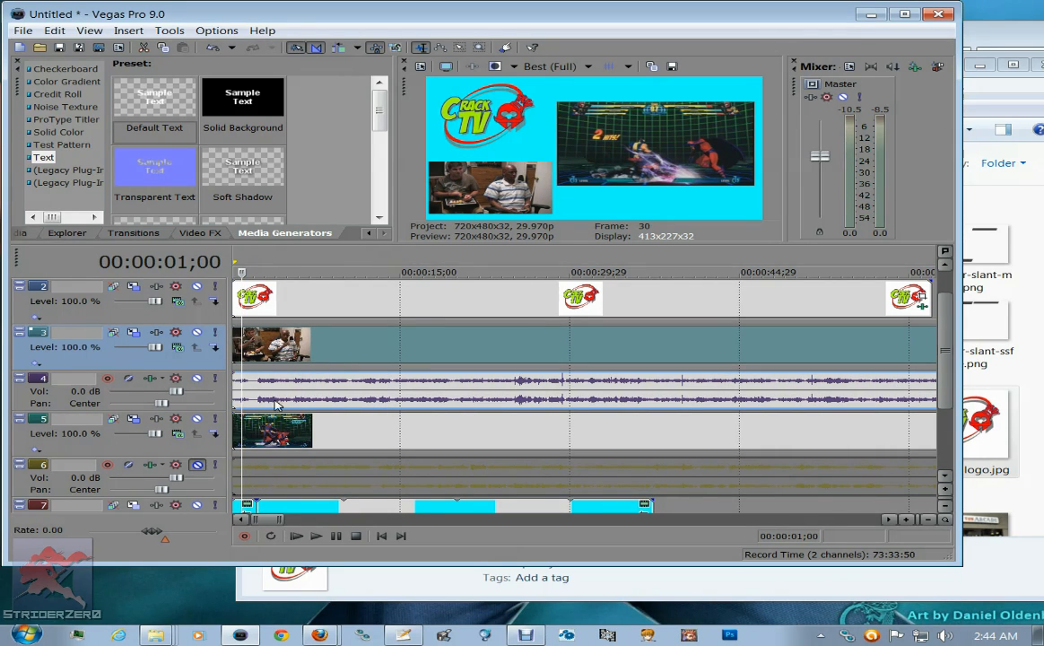
Play the opening seconds from the timeline start to check the sync between session footage and gameplay.
{"action": "left_click", "coordinate": [237, 419]}
{"action": "left_click_drag", "start_coordinate": [237, 420], "coordinate": [222, 425]}
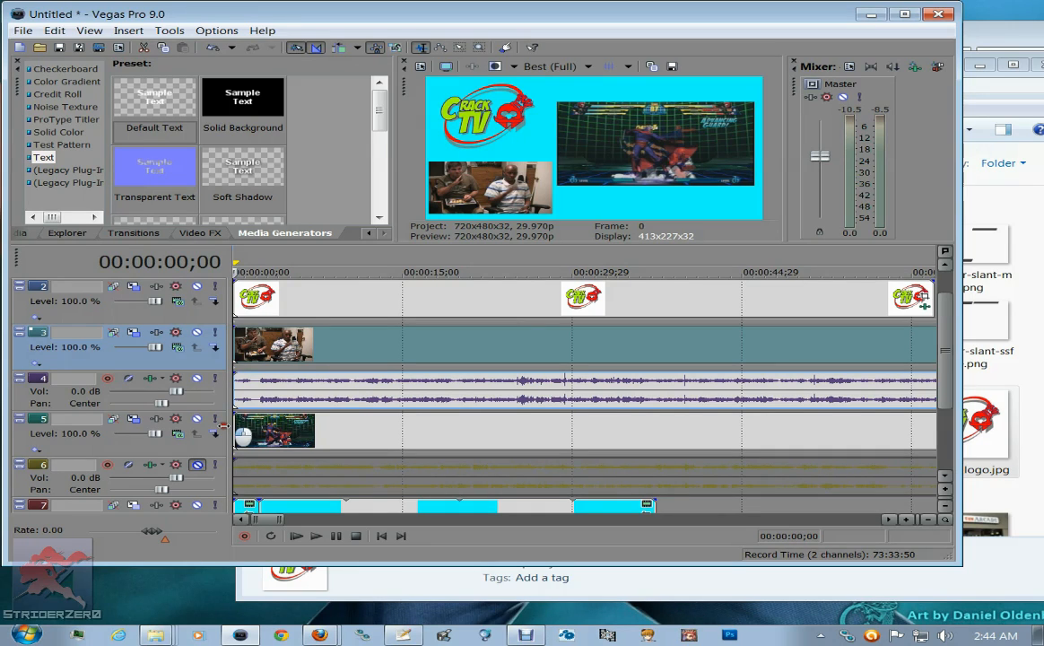
{"action": "left_click", "coordinate": [317, 537]}
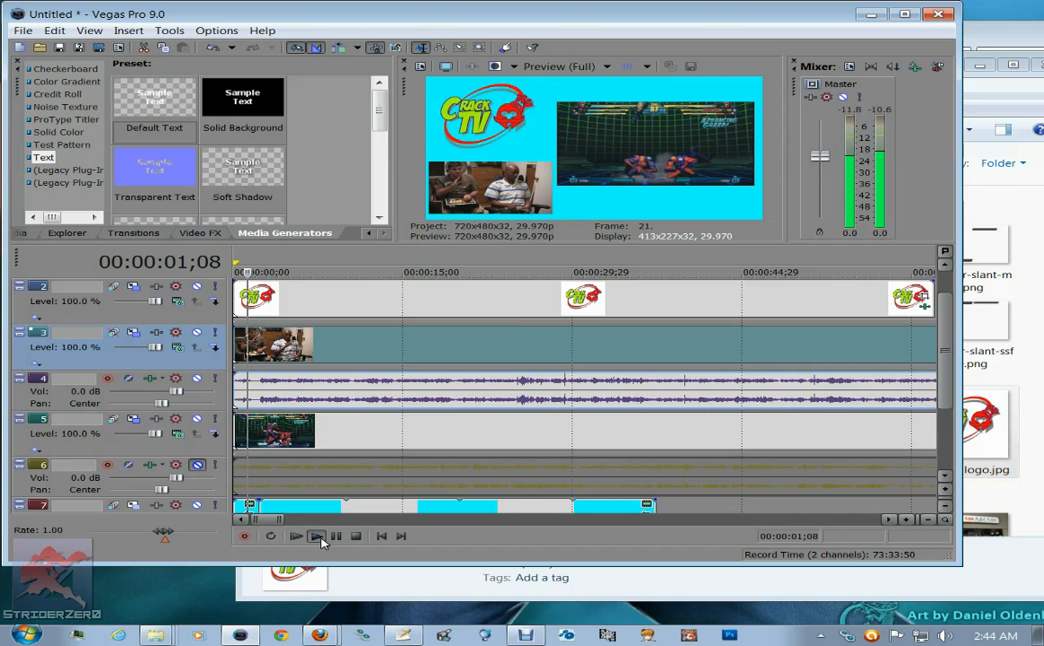
{"action": "left_click", "coordinate": [336, 536]}
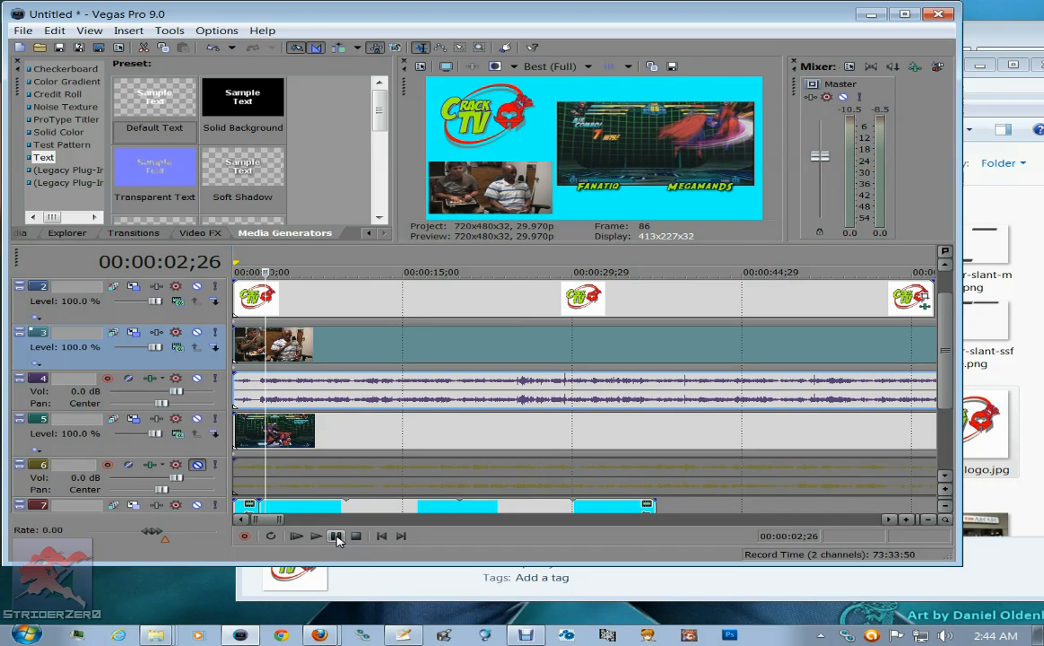
Move the gameplay clip with its audio so it starts at 00:00:02;09.
{"action": "left_click", "coordinate": [262, 388]}
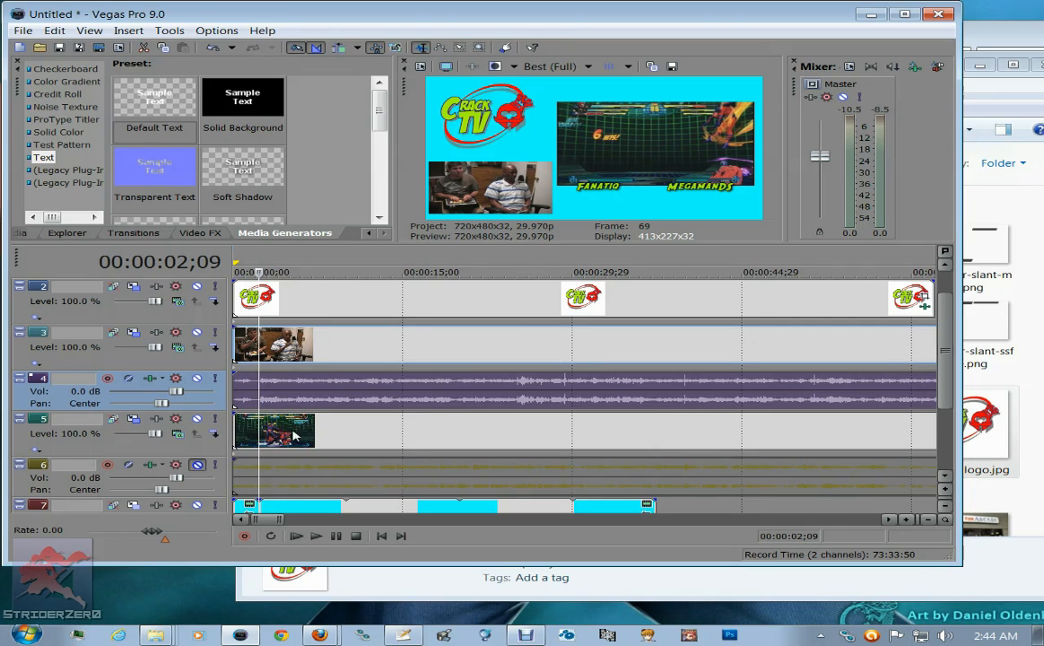
{"action": "left_click", "coordinate": [238, 433]}
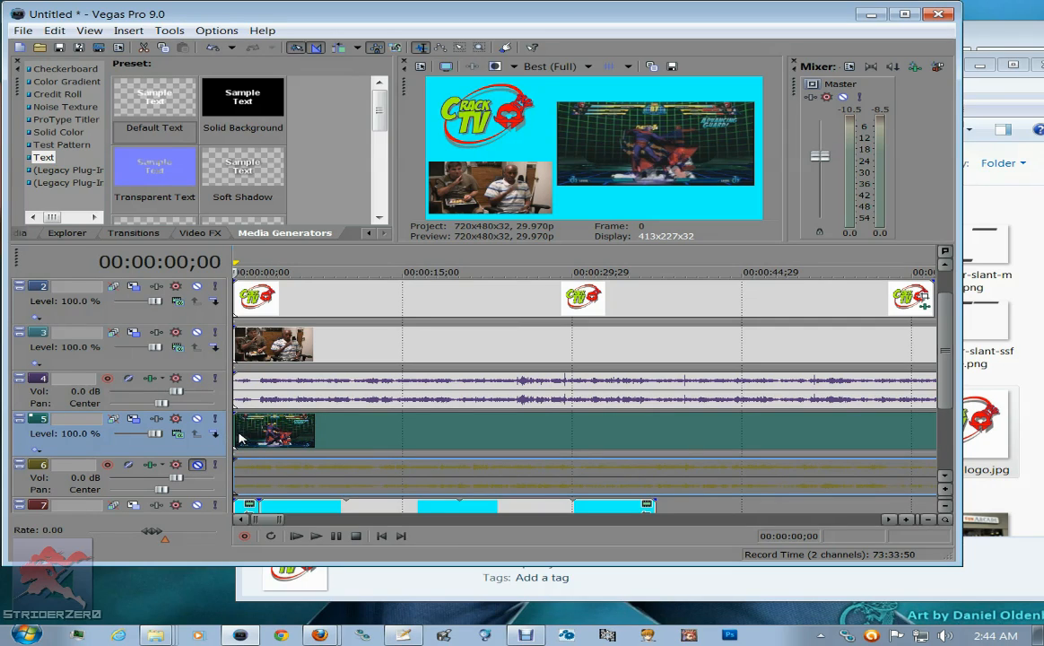
{"action": "left_click_drag", "start_coordinate": [273, 430], "coordinate": [296, 429]}
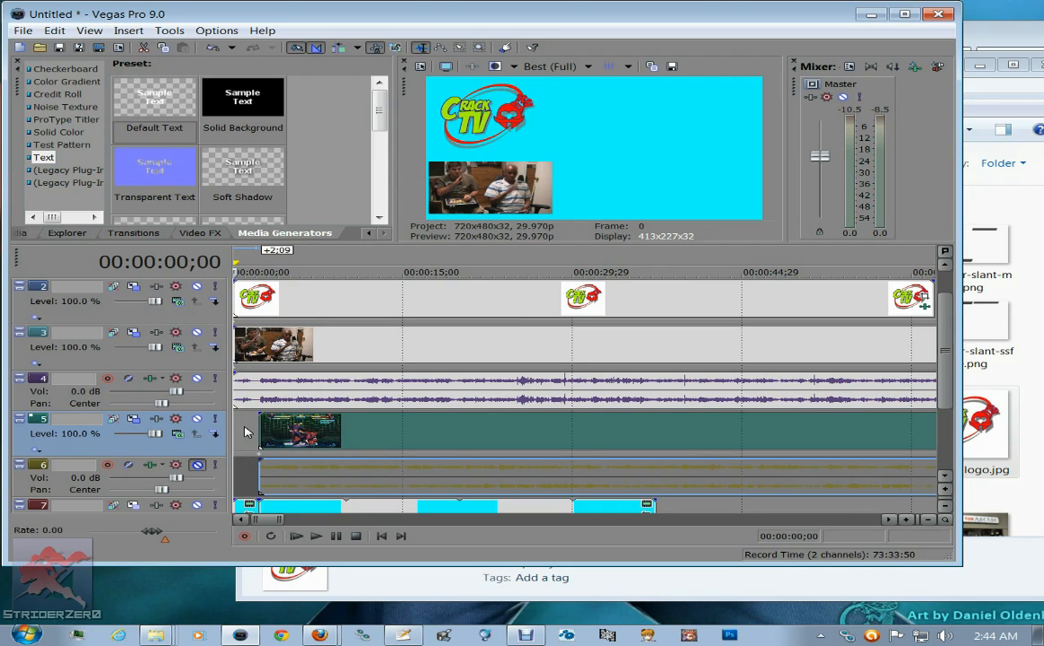
Move the start of the gameplay clip on track 5 another 6 frames later, past 00:00:02;09.
{"action": "left_click", "coordinate": [258, 392]}
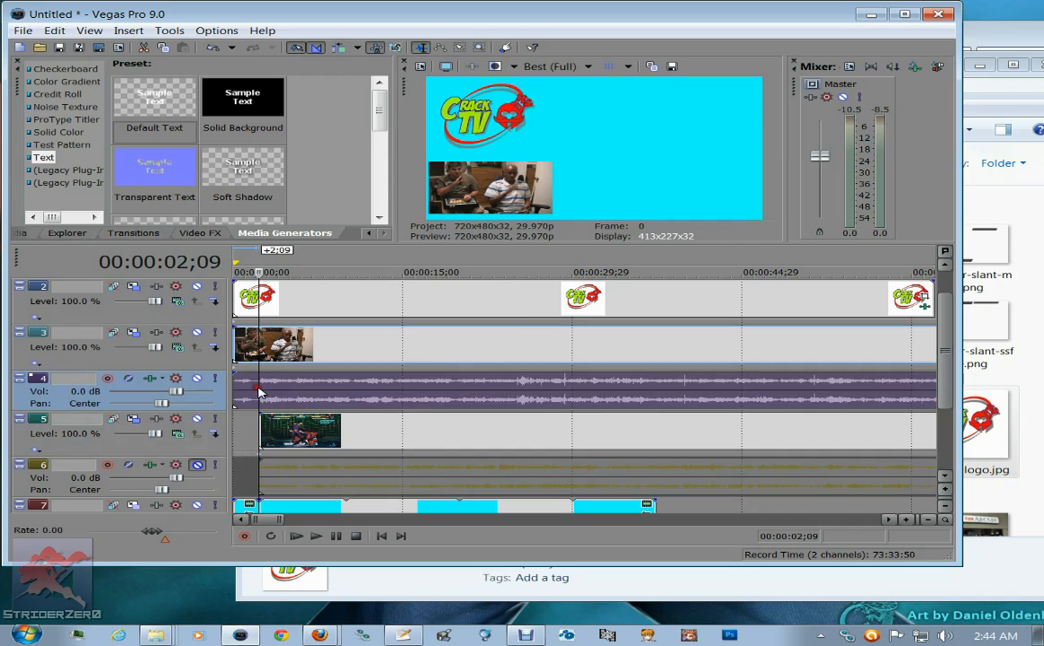
{"action": "scroll", "coordinate": [350, 401], "scroll_direction": "up", "scroll_amount": 6}
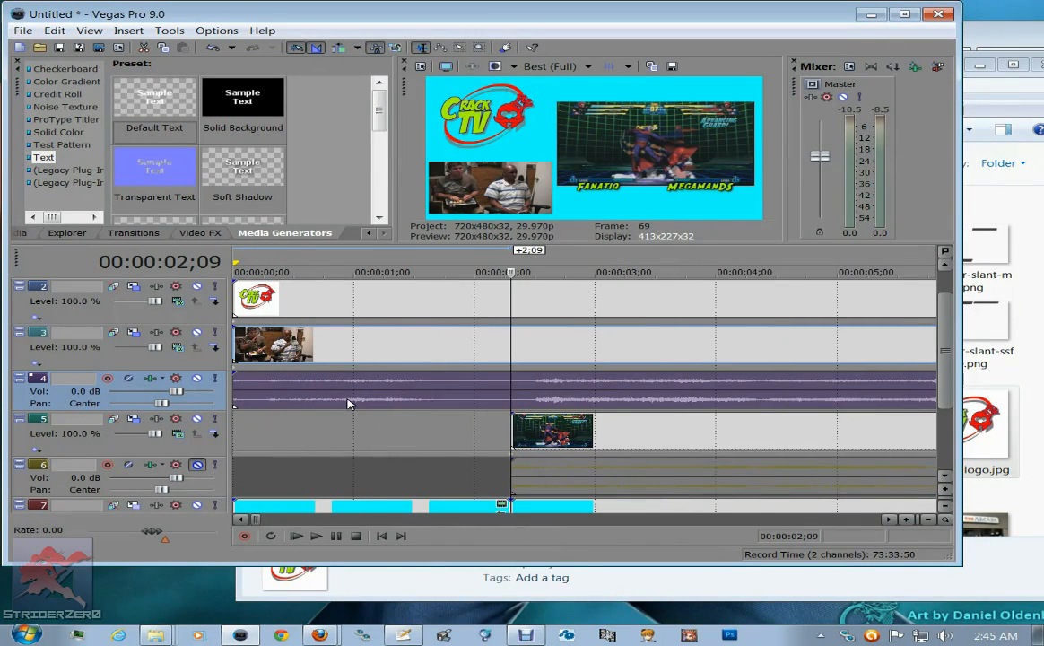
{"action": "left_click", "coordinate": [538, 436]}
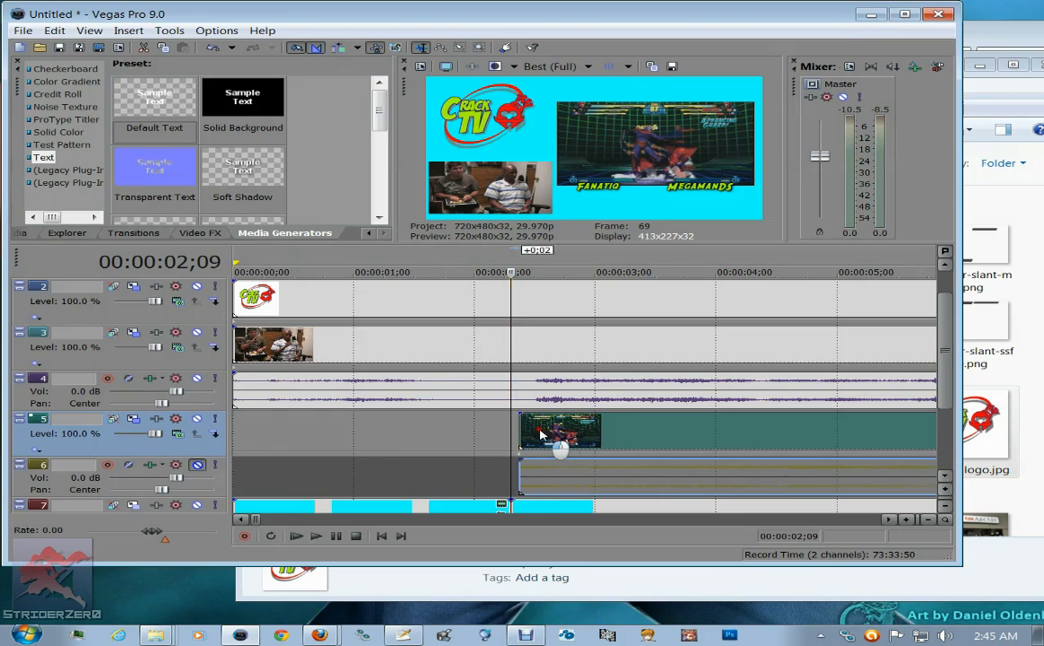
{"action": "left_click_drag", "start_coordinate": [541, 435], "coordinate": [563, 435]}
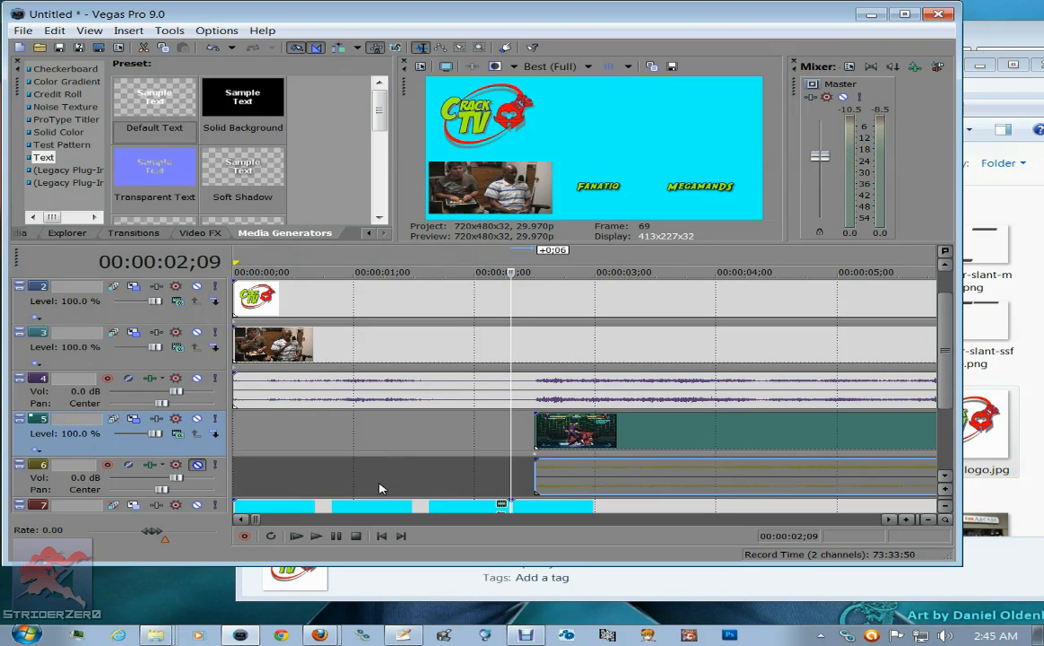
Play back the shifted gameplay against the session audio up to about 00:00:18;09.
{"action": "left_click", "coordinate": [317, 537]}
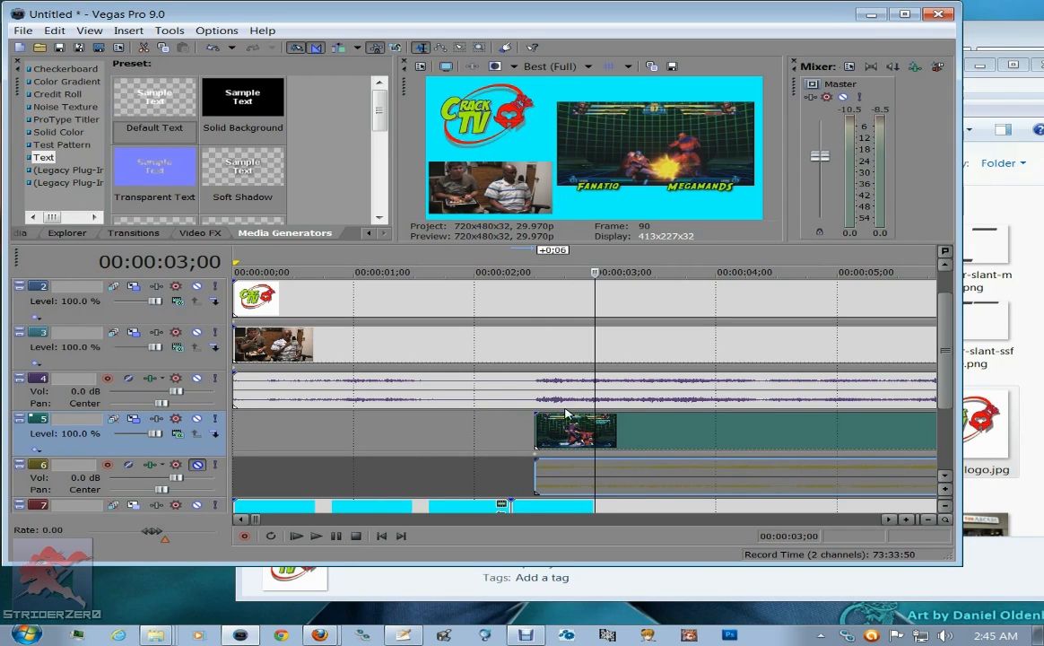
{"action": "left_click", "coordinate": [316, 537]}
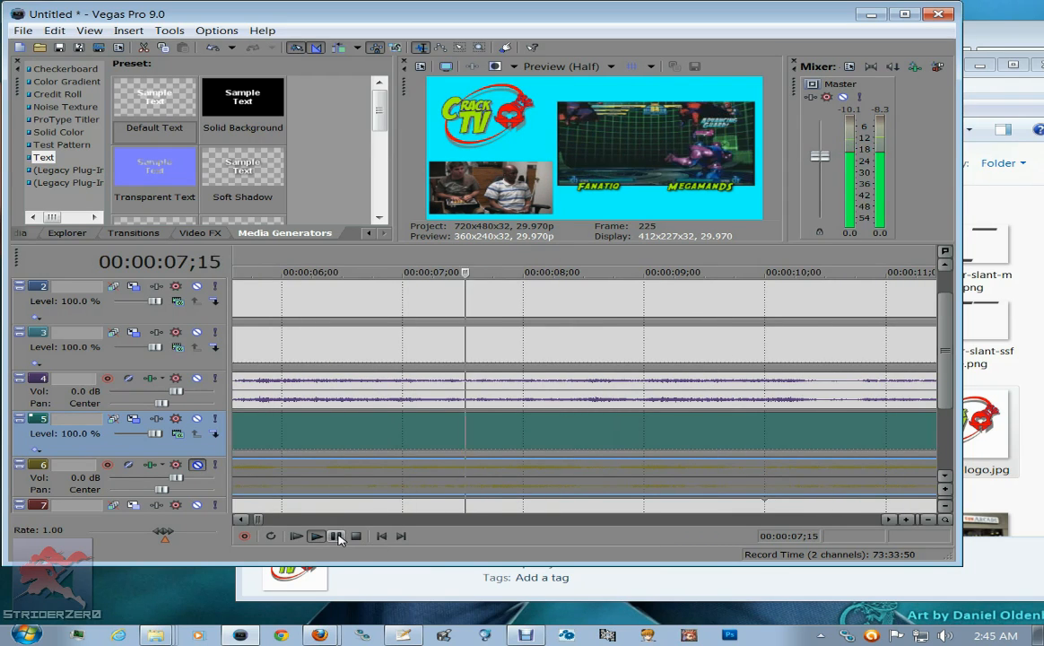
{"action": "left_click", "coordinate": [337, 537]}
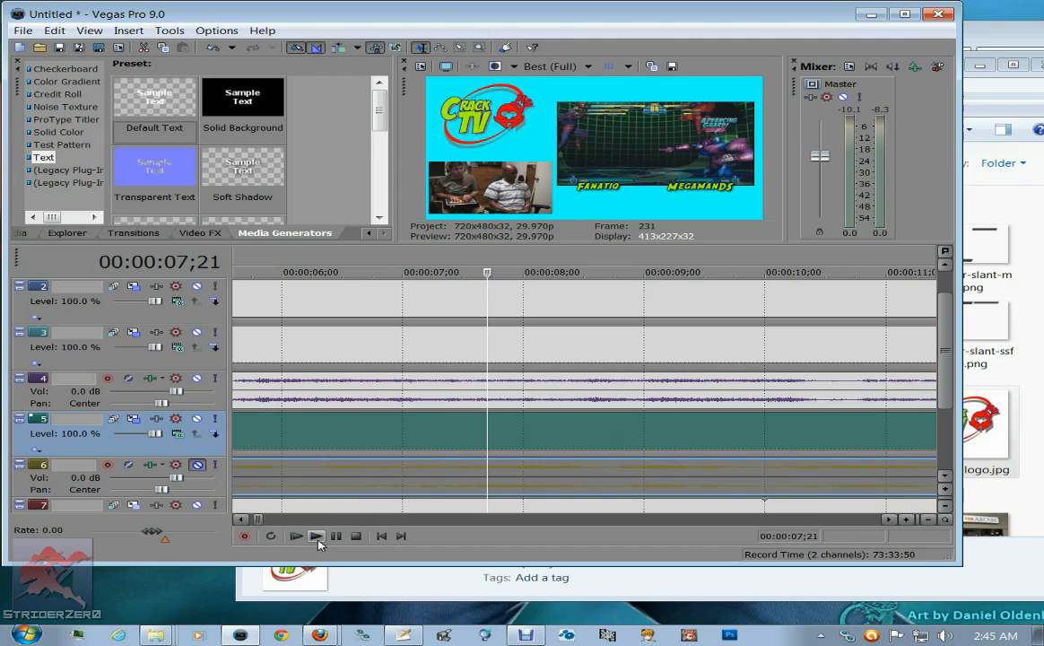
{"action": "left_click", "coordinate": [325, 429]}
{"action": "left_click", "coordinate": [316, 537]}
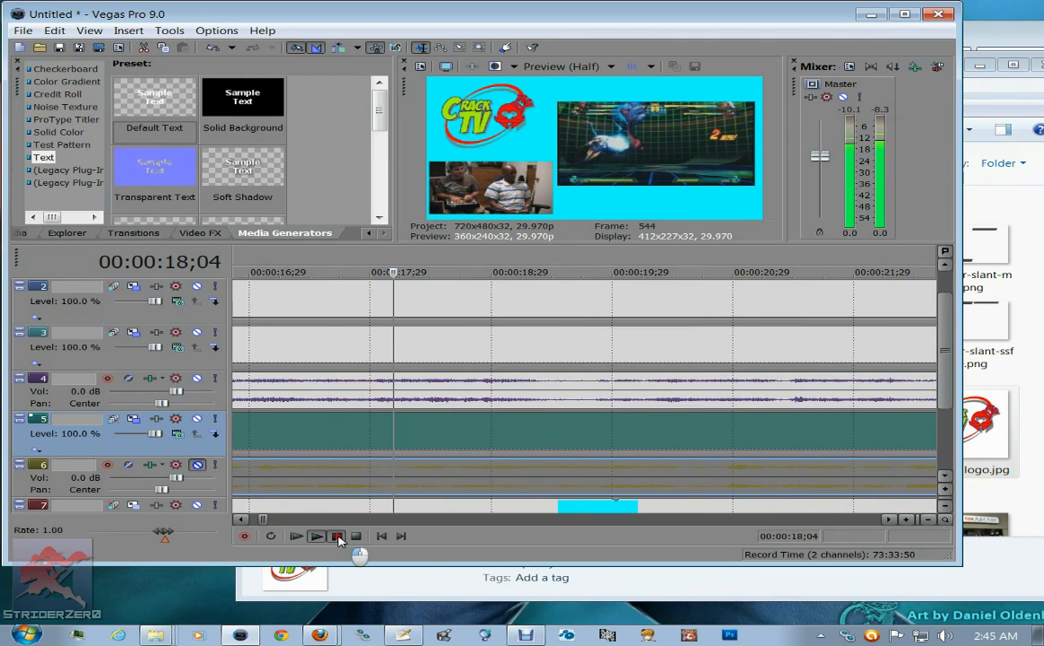
{"action": "left_click", "coordinate": [336, 536]}
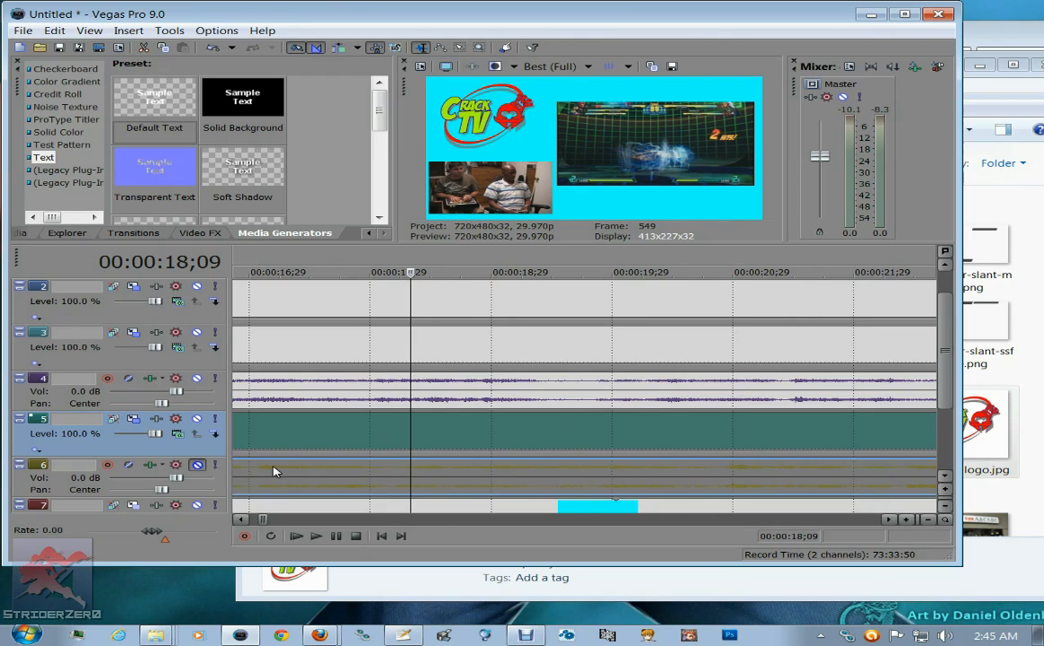
Shift the gameplay clip further along the timeline in several nudges, checking its picture at 00:00:18;09.
{"action": "left_click", "coordinate": [238, 520]}
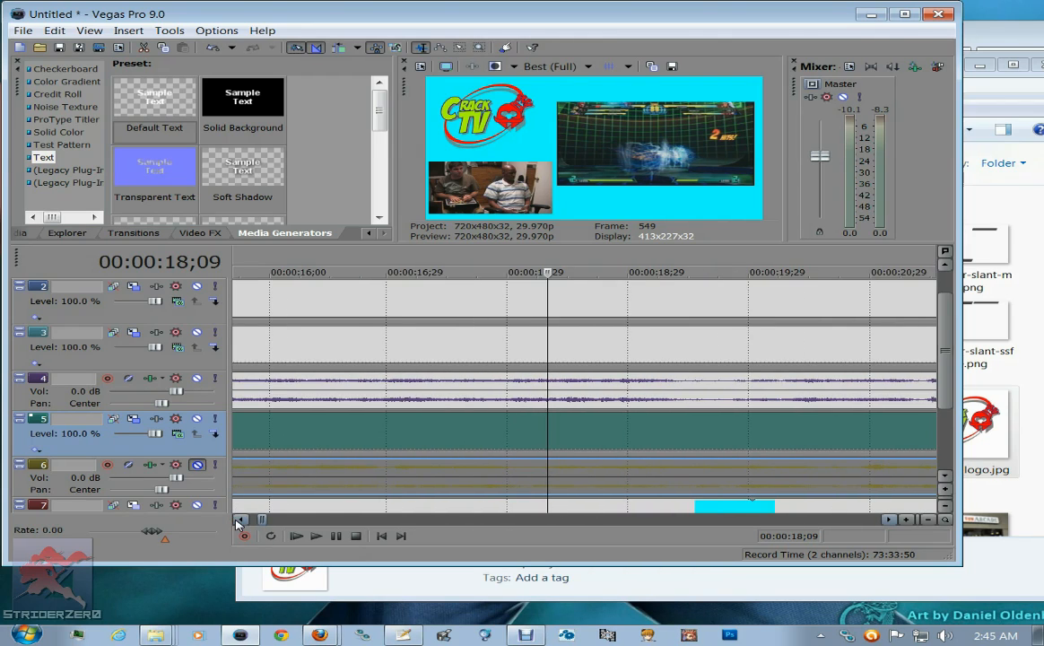
{"action": "left_click", "coordinate": [420, 425]}
{"action": "left_click", "coordinate": [452, 423]}
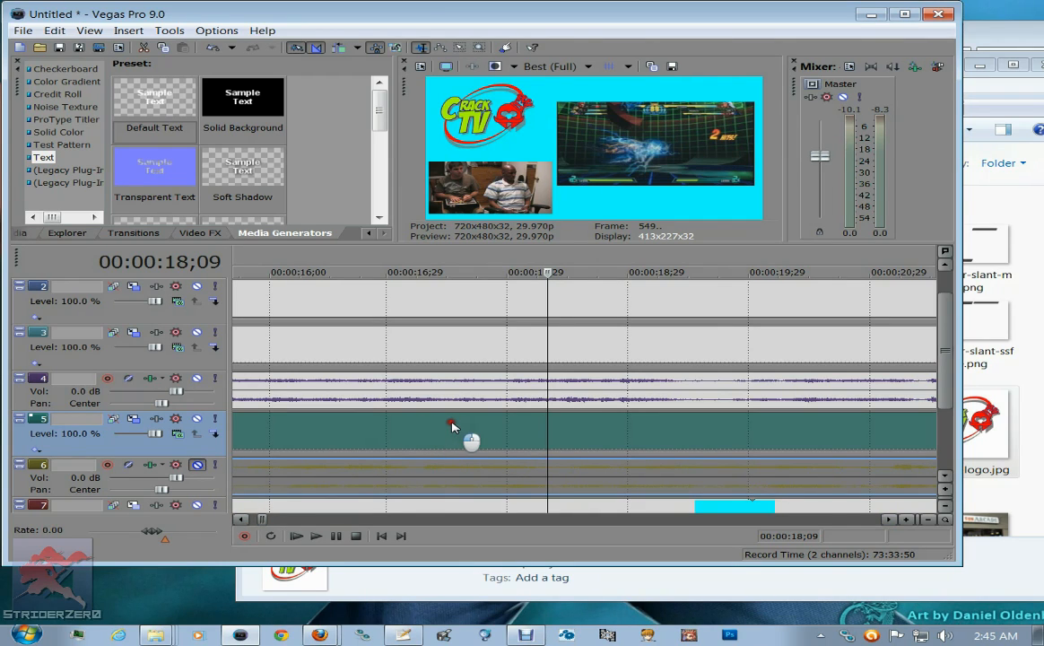
{"action": "left_click", "coordinate": [476, 425]}
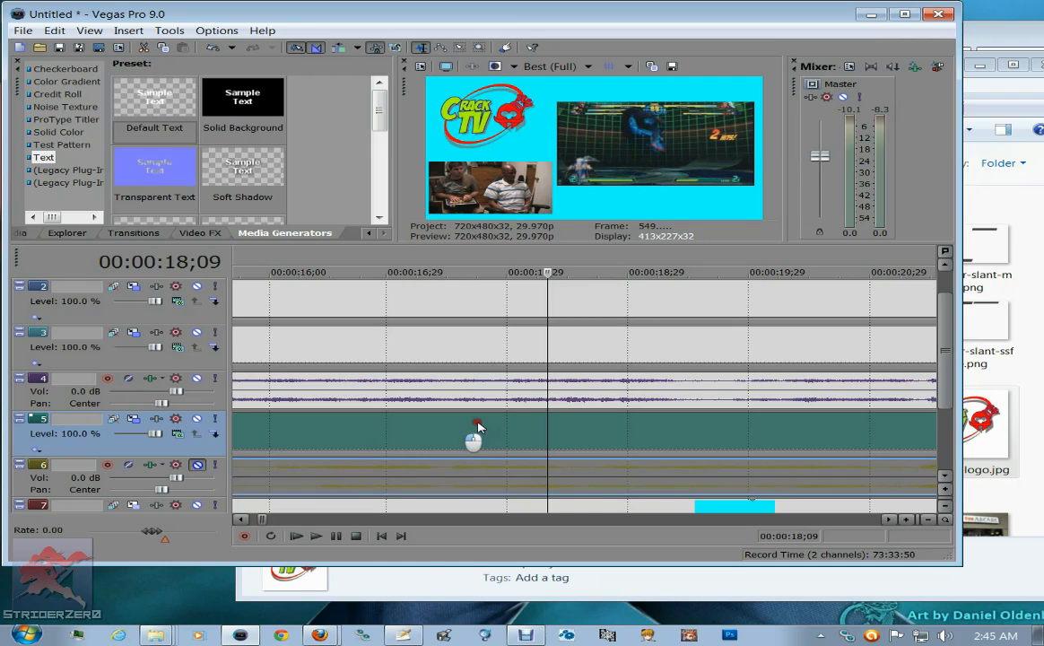
{"action": "left_click", "coordinate": [489, 424]}
{"action": "left_click", "coordinate": [657, 427]}
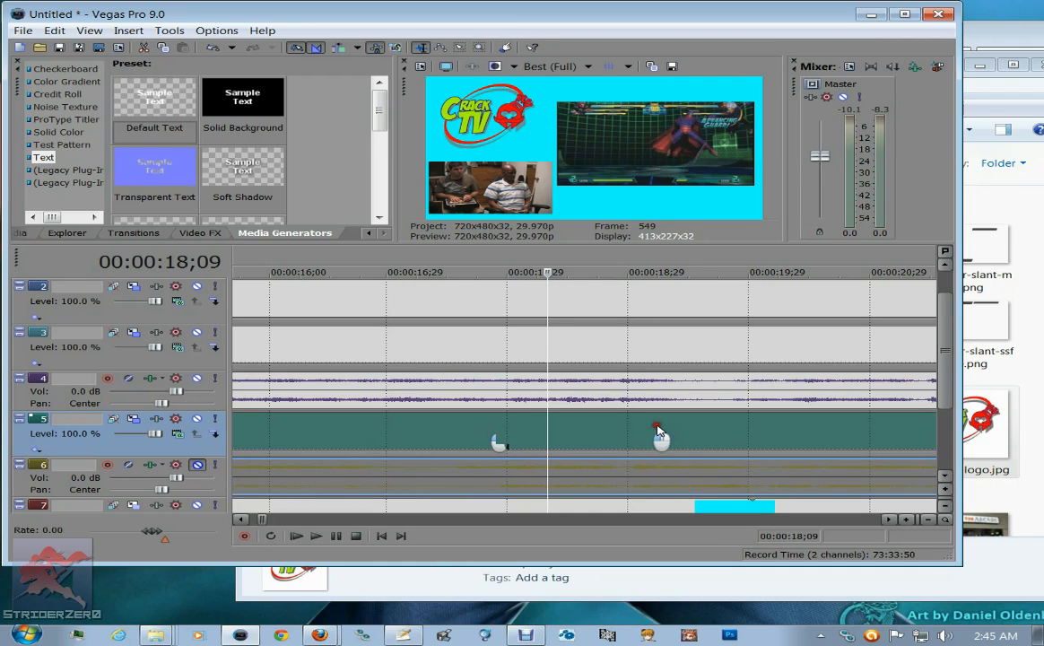
{"action": "left_click", "coordinate": [736, 429]}
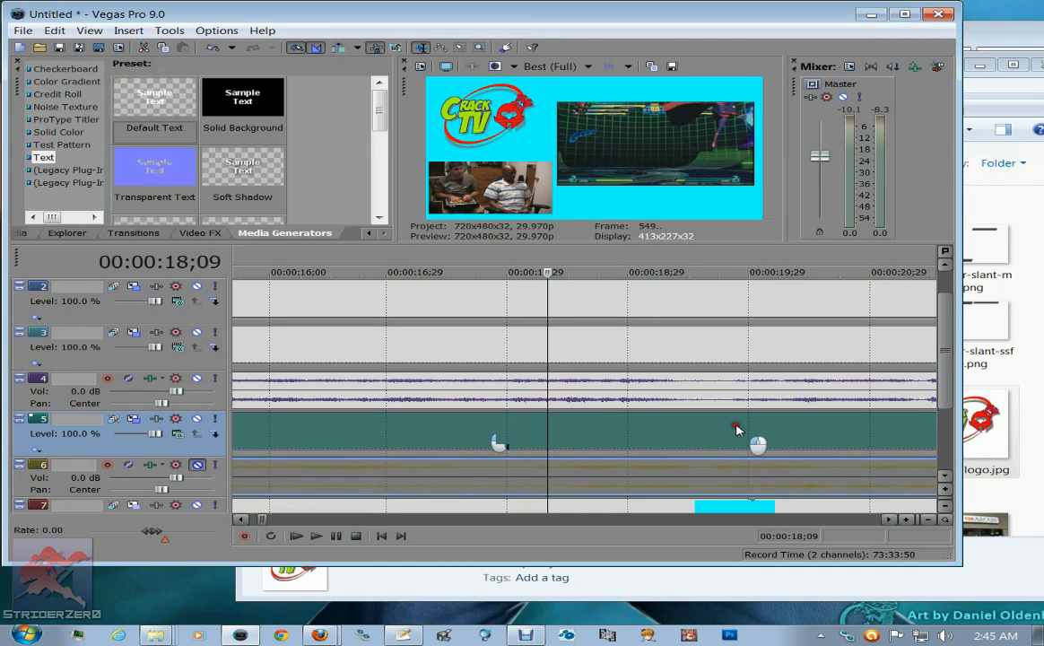
{"action": "left_click", "coordinate": [715, 415]}
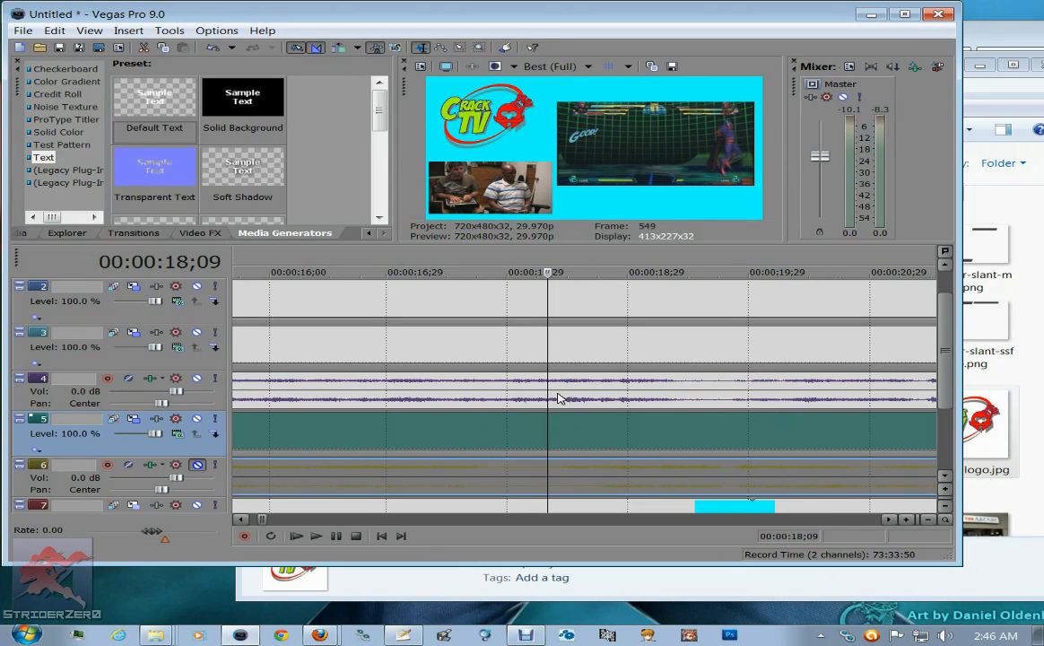
Replay the edit from 00:00:18;03 to check the gameplay's sync with the session audio.
{"action": "left_click", "coordinate": [526, 390]}
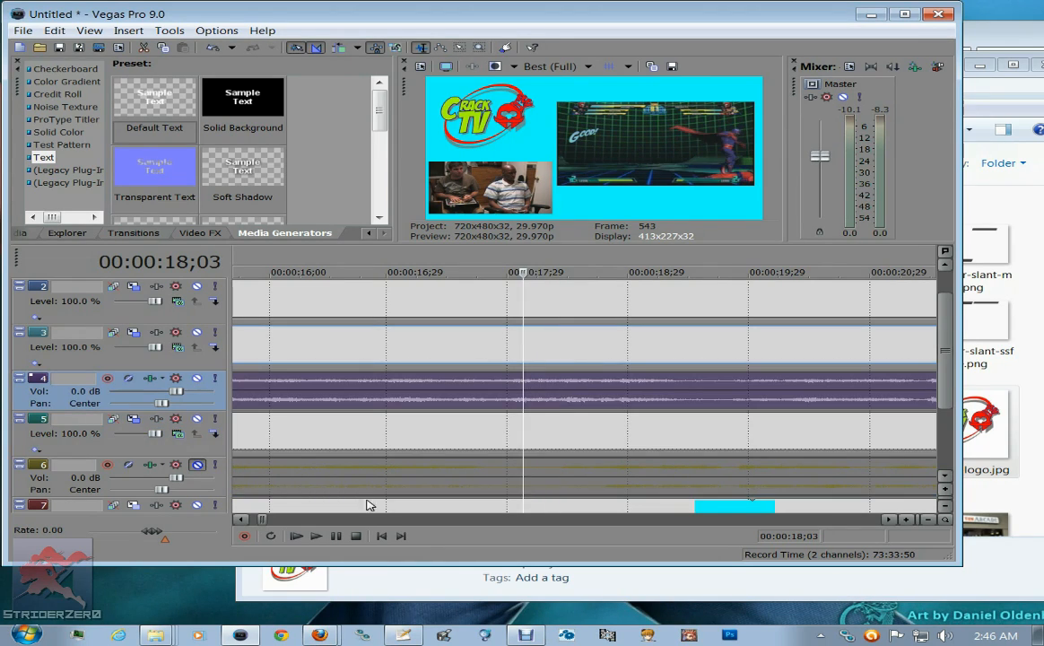
{"action": "left_click", "coordinate": [316, 535]}
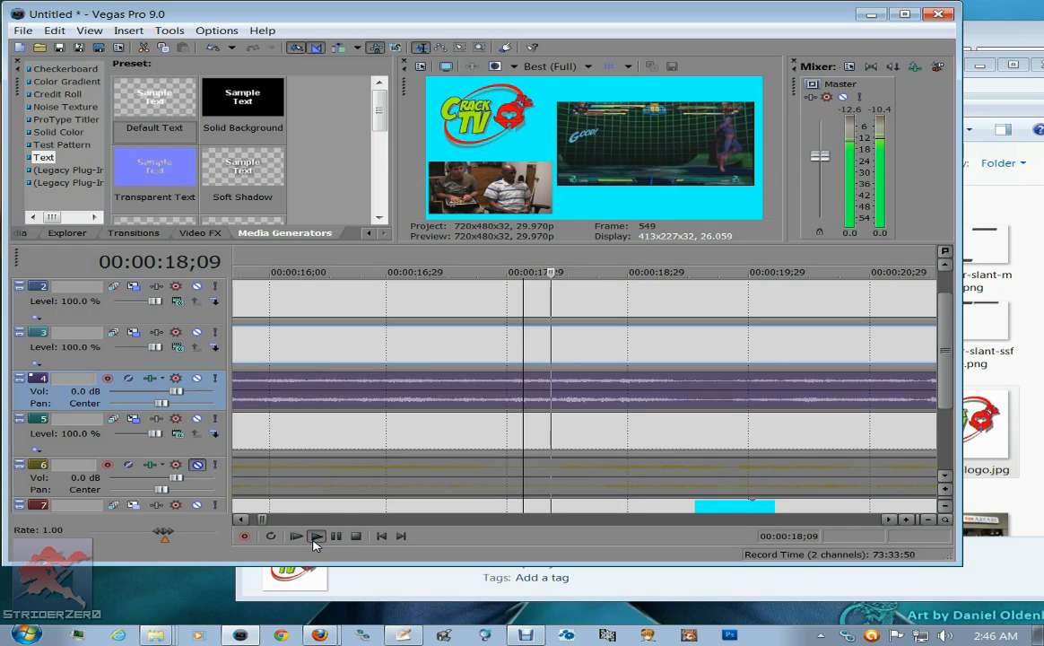
{"action": "left_click", "coordinate": [356, 536]}
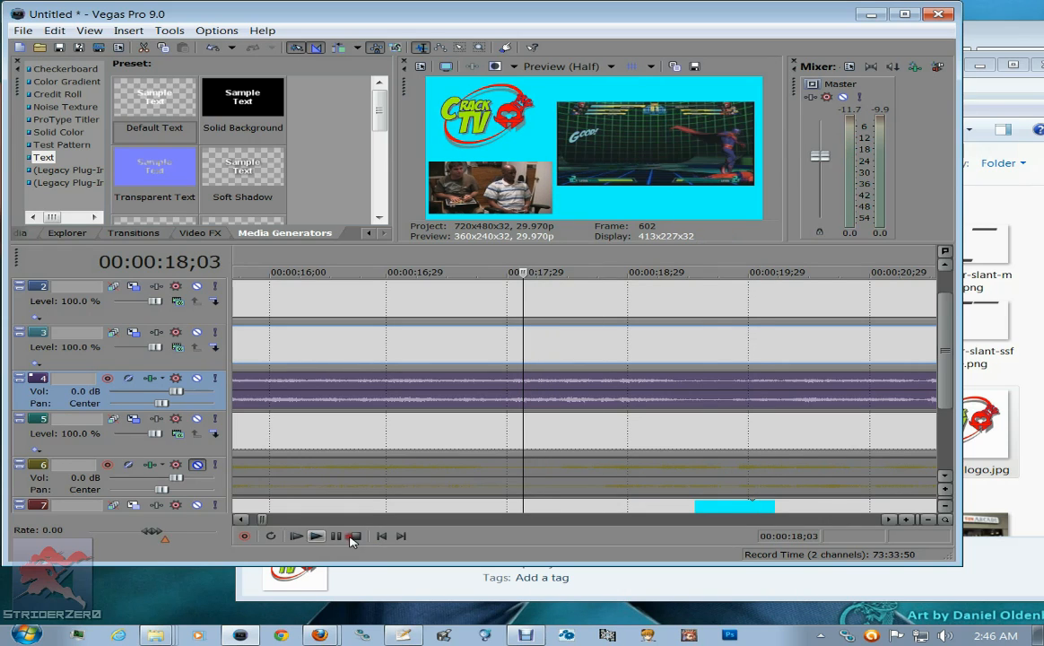
{"action": "left_click", "coordinate": [355, 535]}
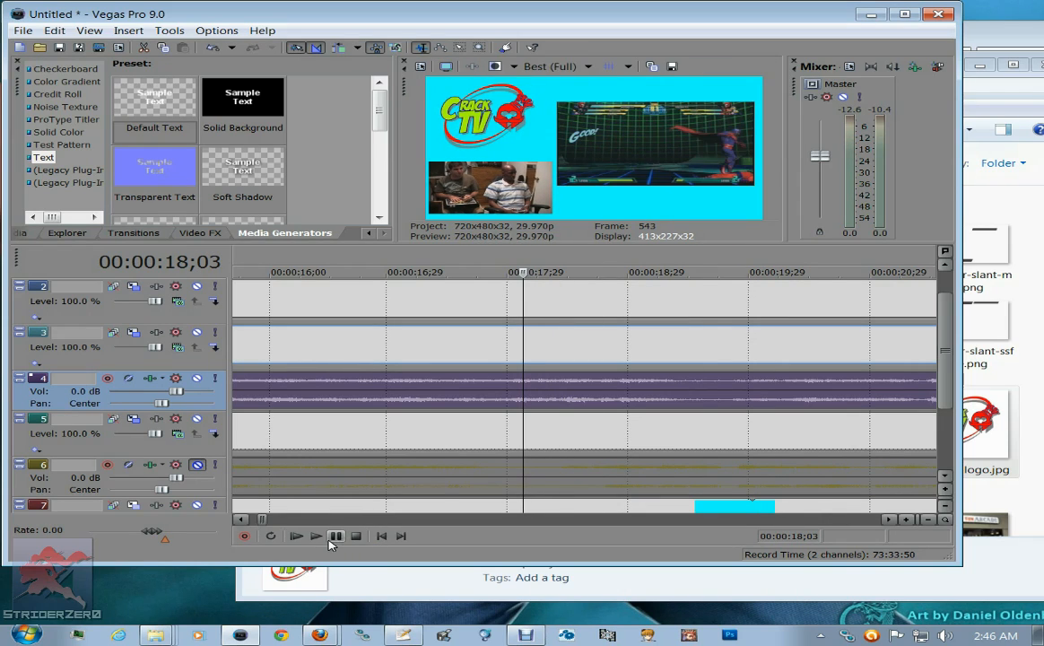
{"action": "left_click", "coordinate": [314, 535]}
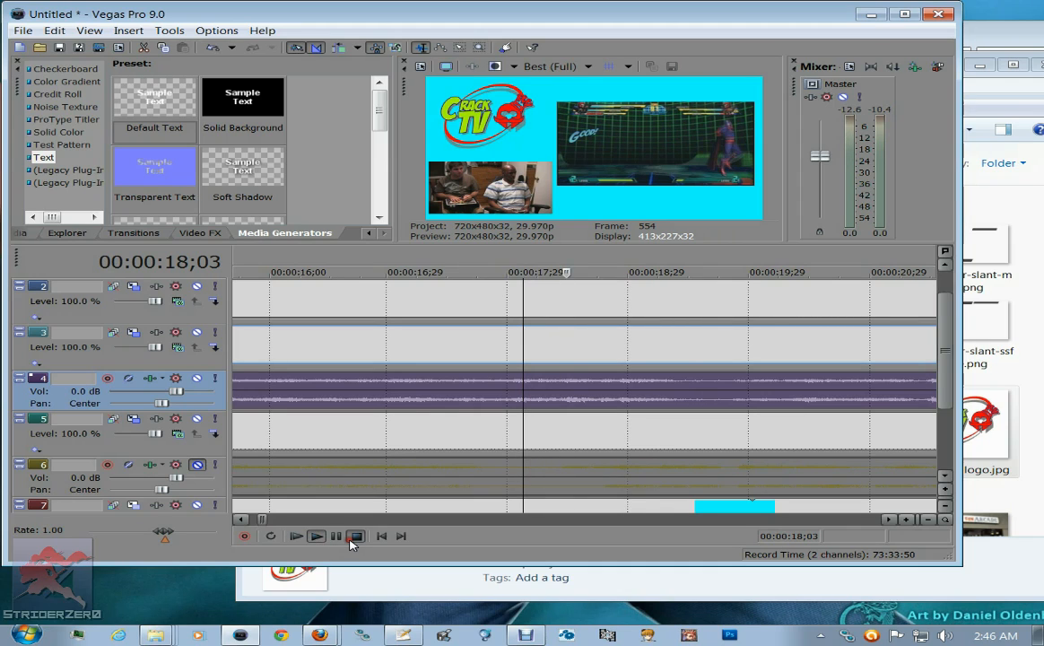
Shift the gameplay clip on track 5 along the timeline and replay it from 00:00:18;03 against the session audio.
{"action": "left_click", "coordinate": [355, 535]}
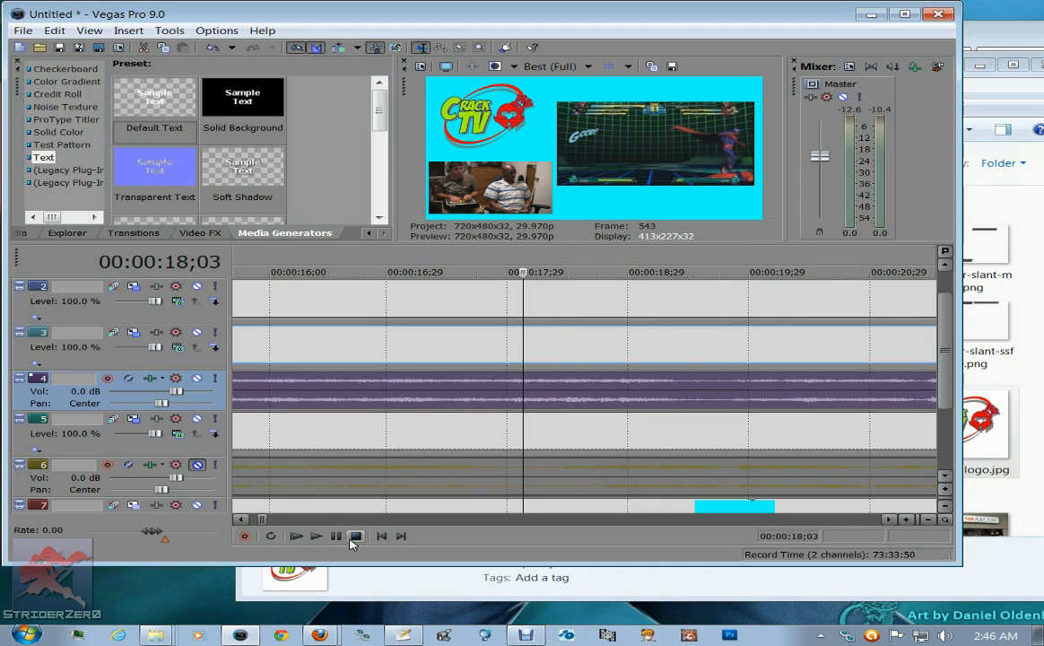
{"action": "left_click", "coordinate": [575, 441]}
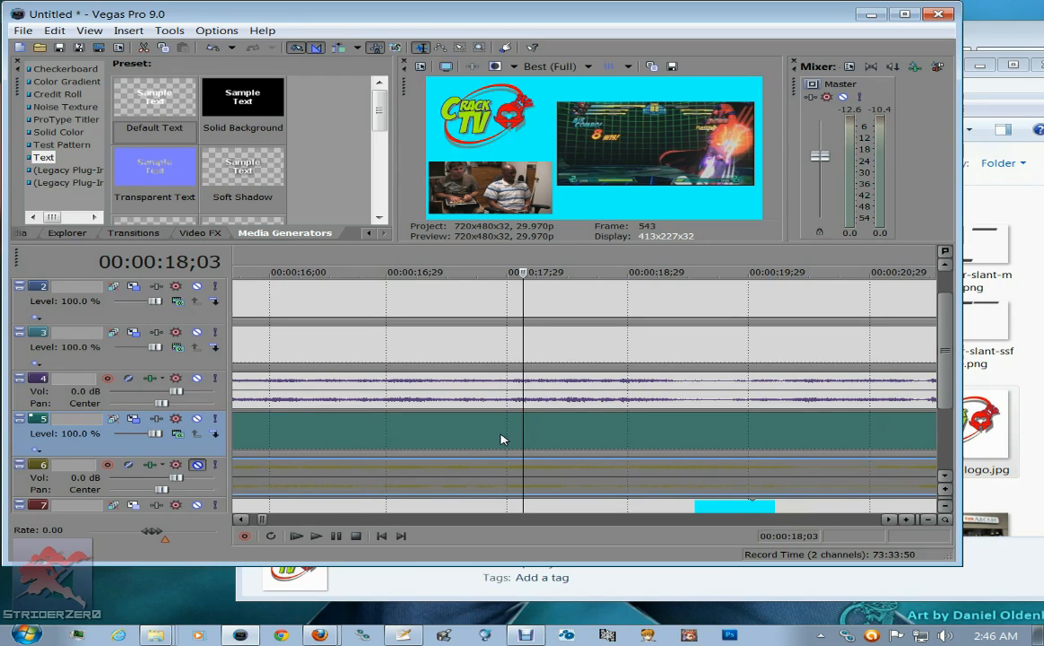
{"action": "left_click", "coordinate": [317, 537]}
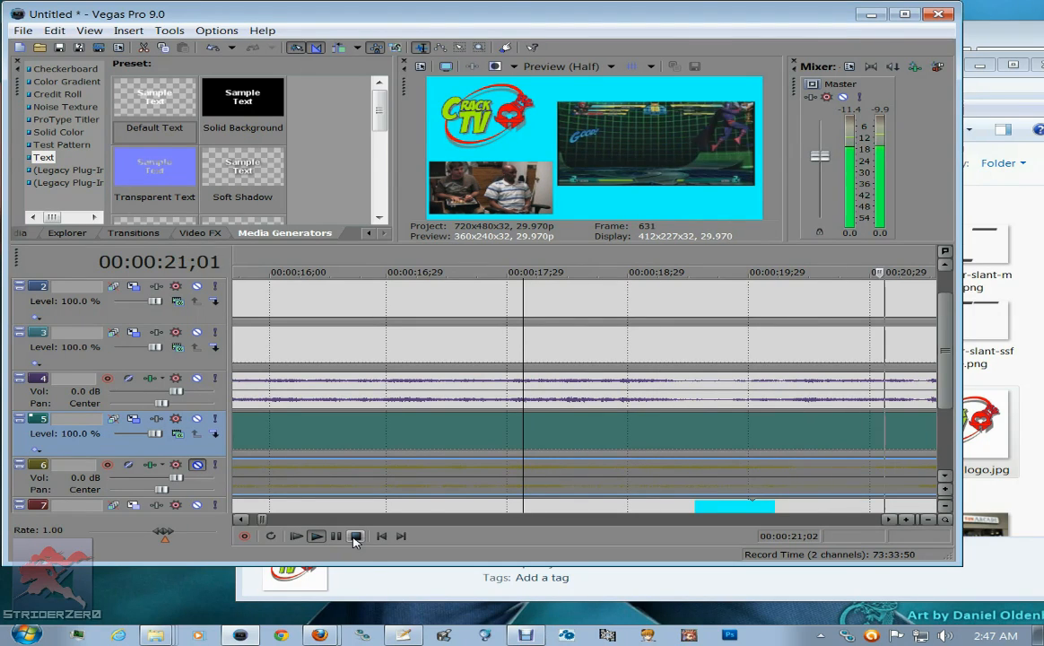
{"action": "left_click", "coordinate": [355, 535]}
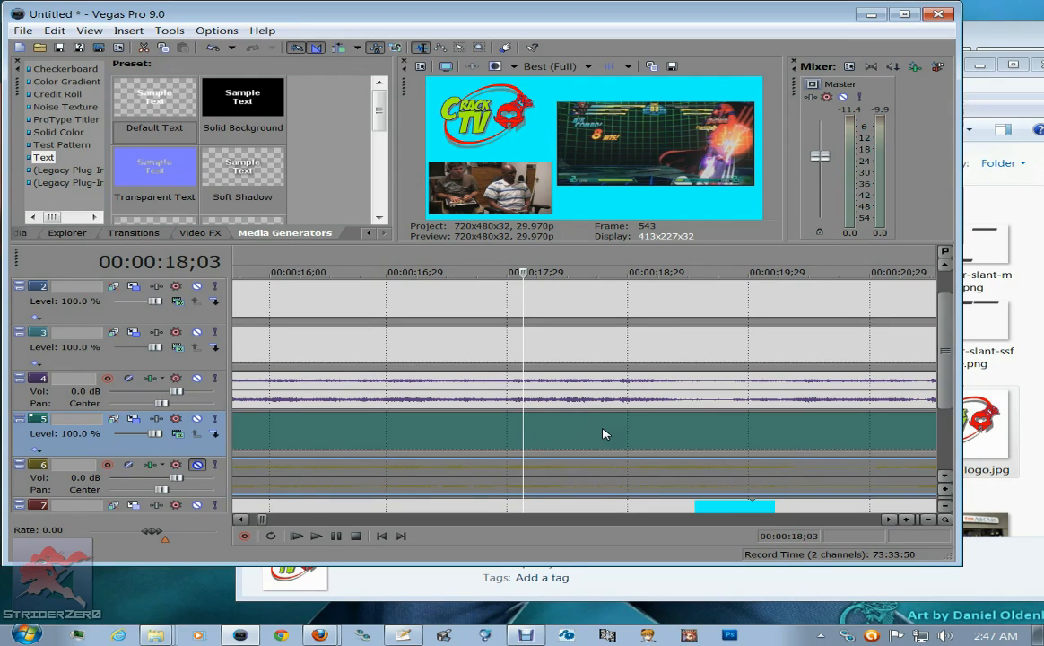
Move the gameplay clip 4 frames earlier and play back the edit to check its sync, pausing at 00:00:19;16.
{"action": "left_click_drag", "start_coordinate": [603, 434], "coordinate": [588, 433]}
{"action": "left_click", "coordinate": [316, 536]}
{"action": "left_click", "coordinate": [338, 537]}
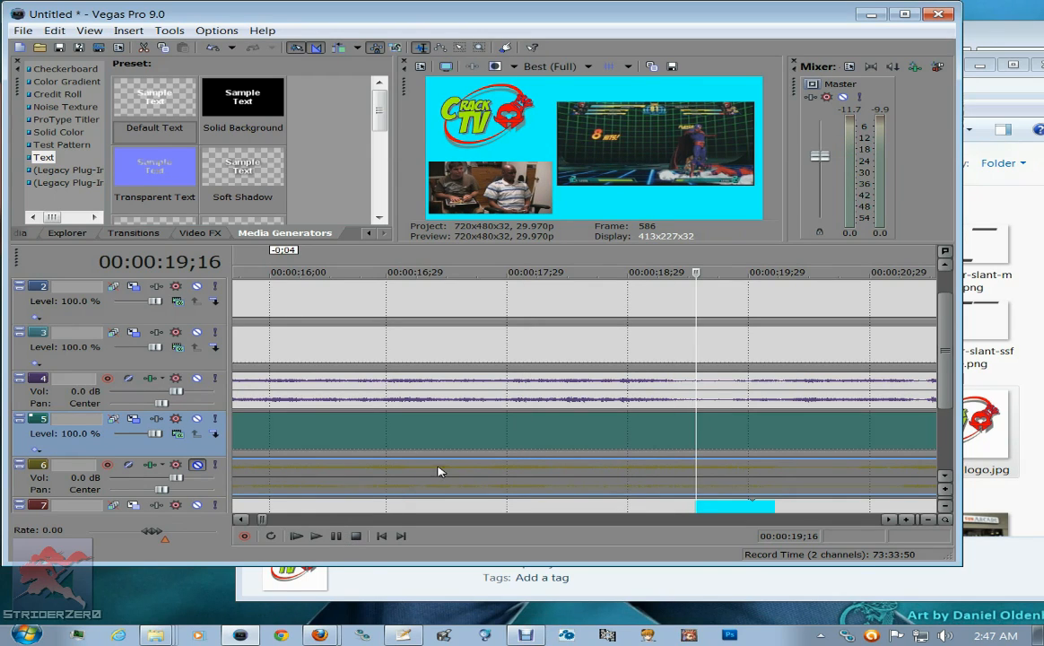
{"action": "left_click", "coordinate": [317, 535]}
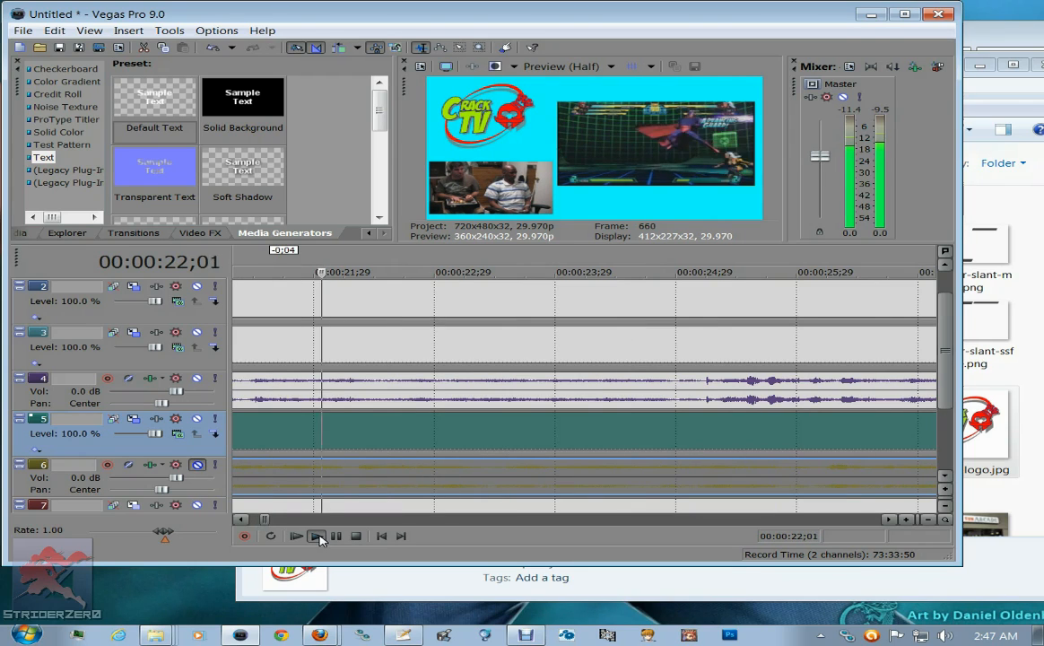
{"action": "left_click", "coordinate": [356, 536]}
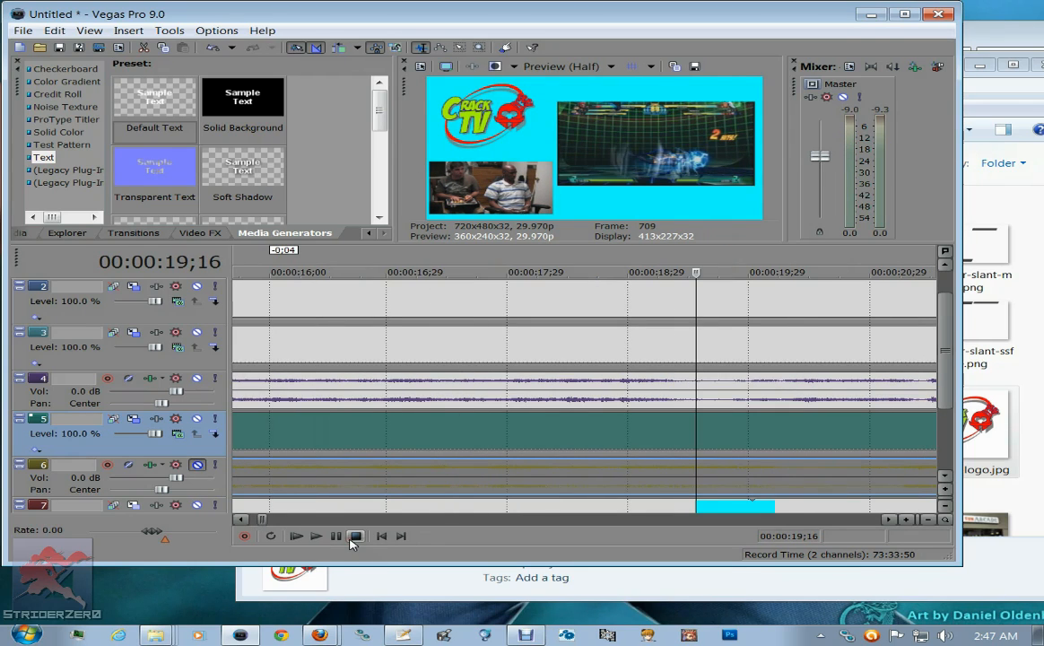
Lower the video preview quality to Preview (Quarter) and play back the edit from 00:00:19;16.
{"action": "left_click", "coordinate": [589, 67]}
{"action": "mouse_move", "coordinate": [563, 98]}
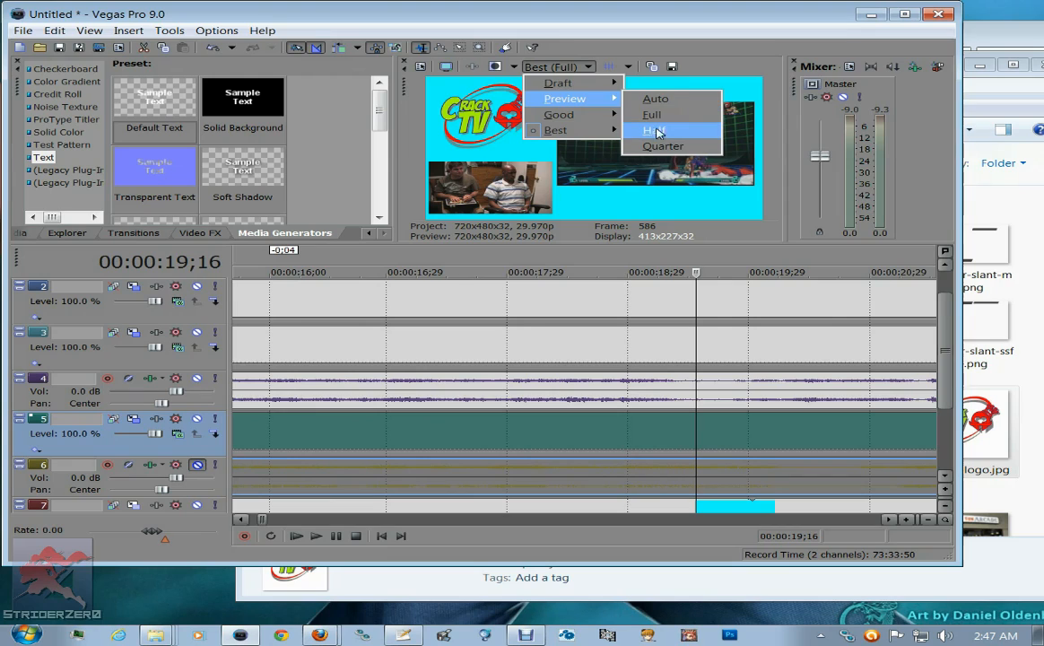
{"action": "left_click", "coordinate": [653, 132]}
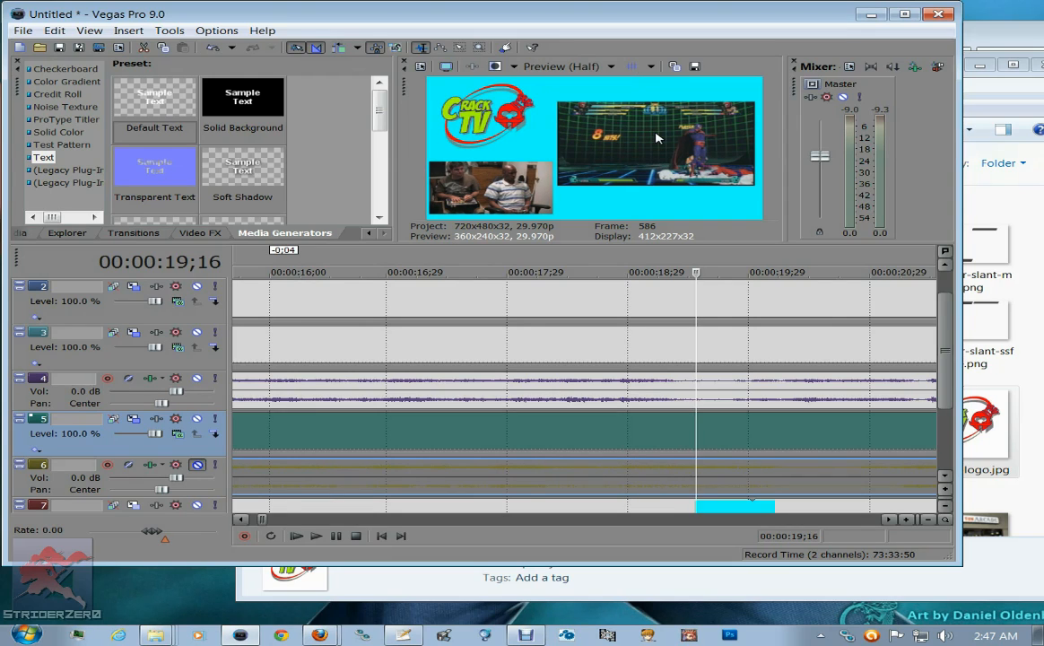
{"action": "left_click", "coordinate": [563, 67]}
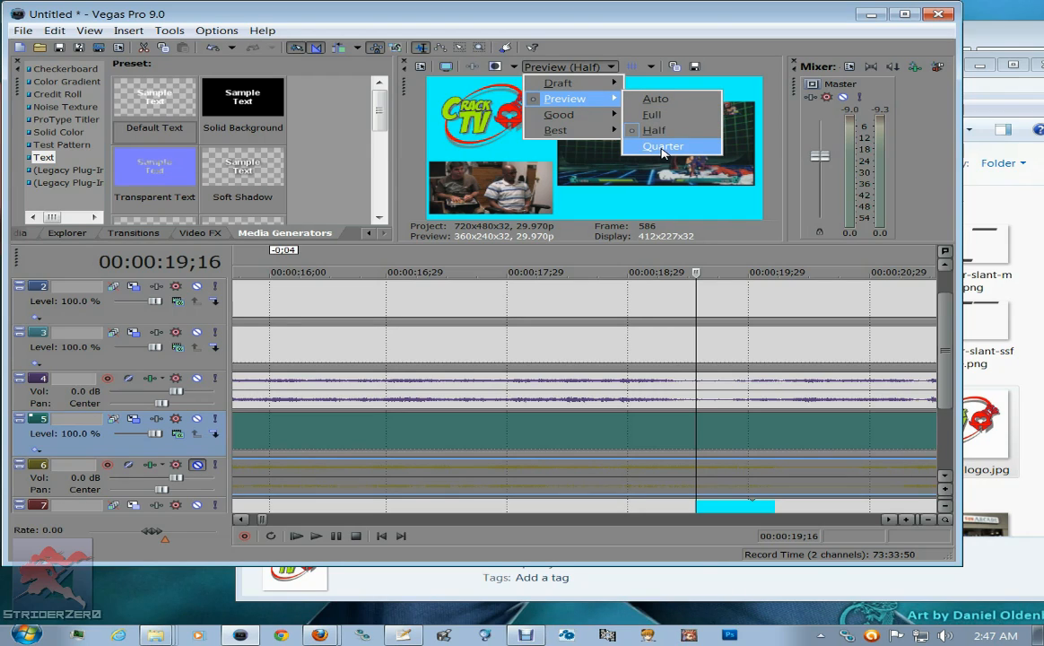
{"action": "left_click", "coordinate": [663, 148]}
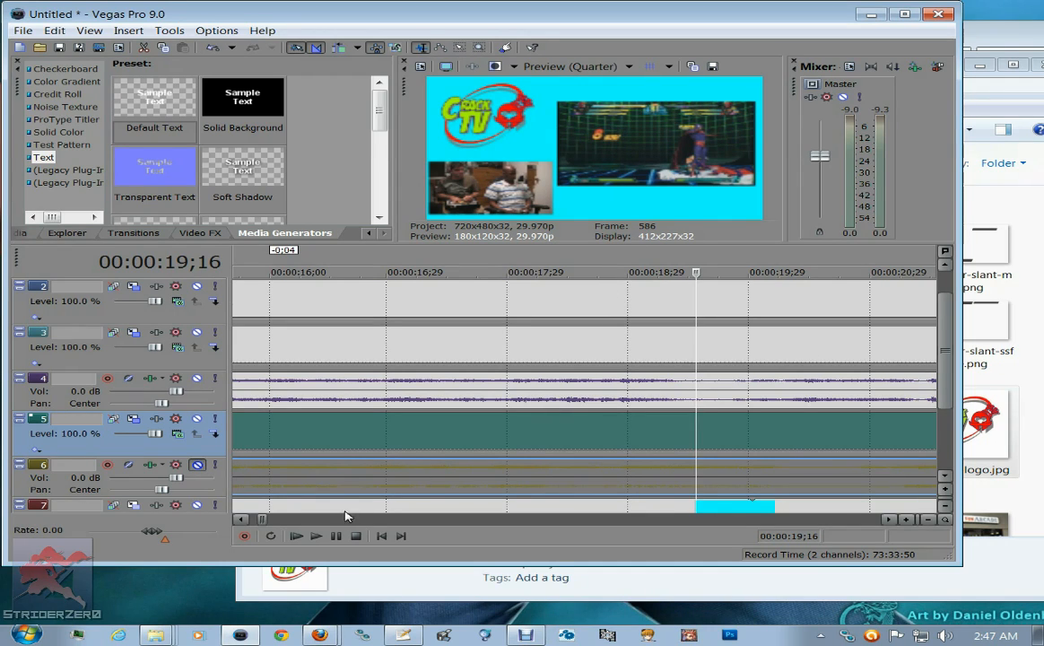
{"action": "left_click", "coordinate": [315, 536]}
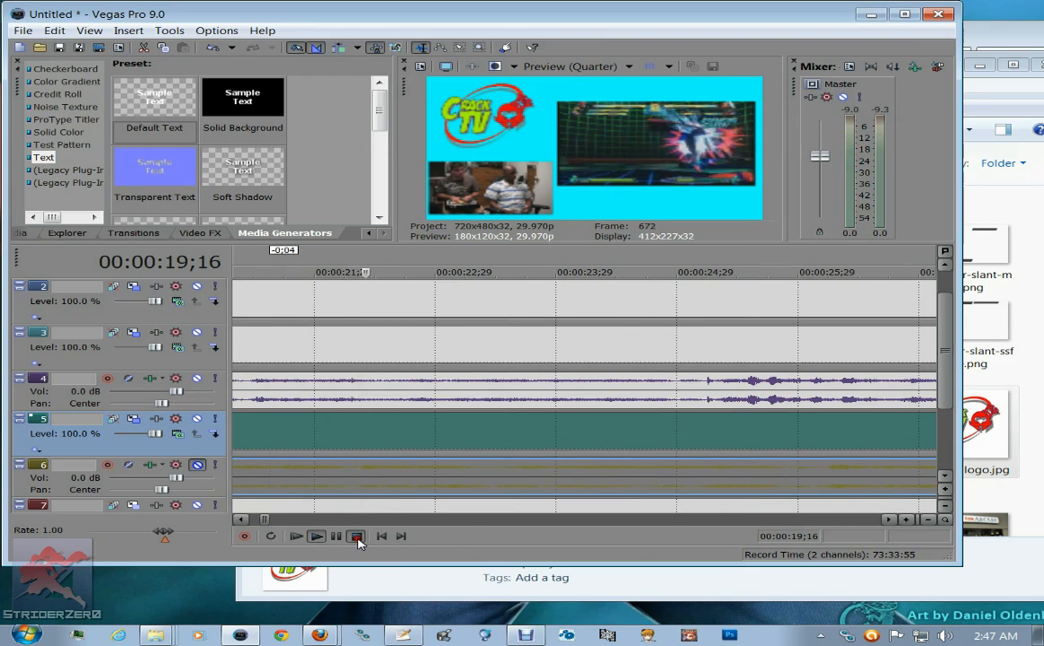
{"action": "left_click", "coordinate": [356, 538]}
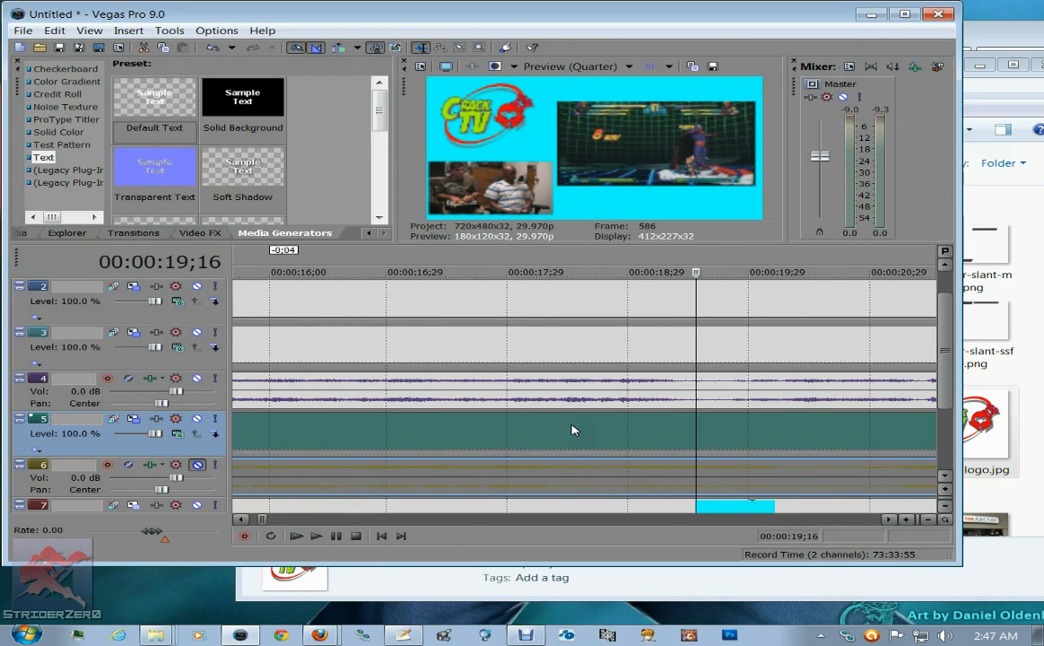
Replay the edit from just after 00:00:17;29, pausing at 00:00:20;17 and 00:00:20;29 to compare the gameplay with the session audio.
{"action": "left_click", "coordinate": [544, 357]}
{"action": "left_click", "coordinate": [544, 357]}
{"action": "left_click", "coordinate": [314, 536]}
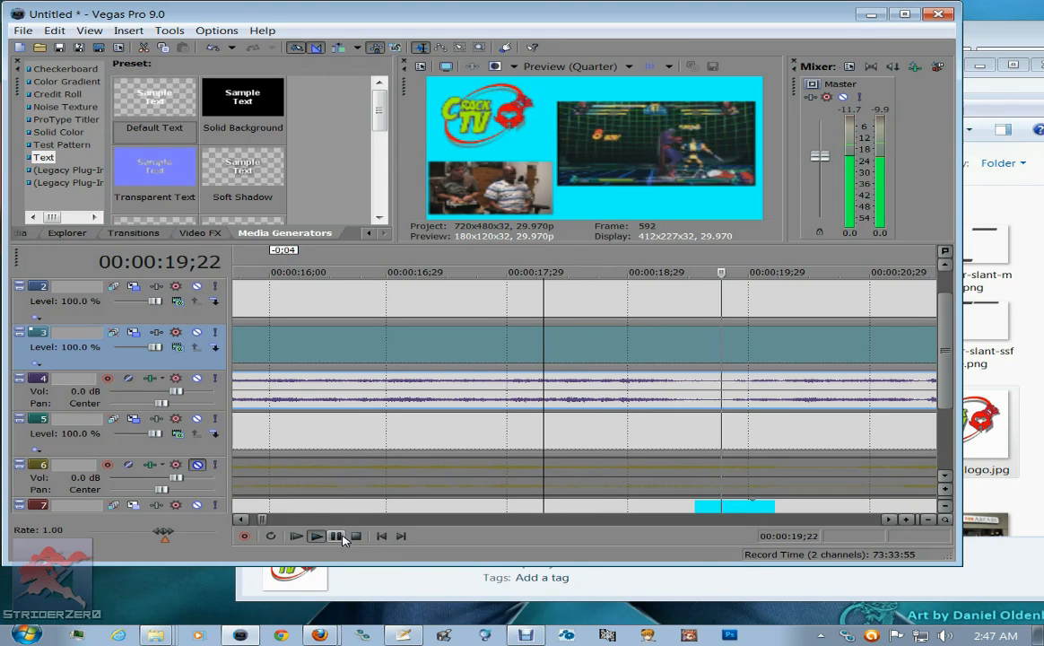
{"action": "left_click", "coordinate": [342, 538]}
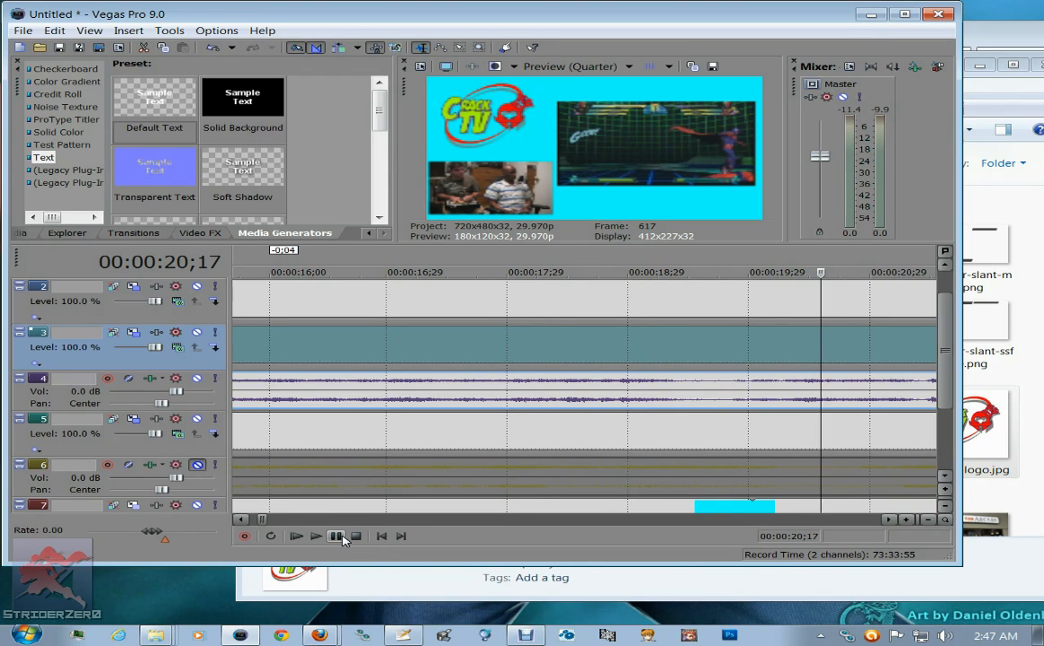
{"action": "left_click", "coordinate": [320, 536]}
{"action": "left_click", "coordinate": [334, 536]}
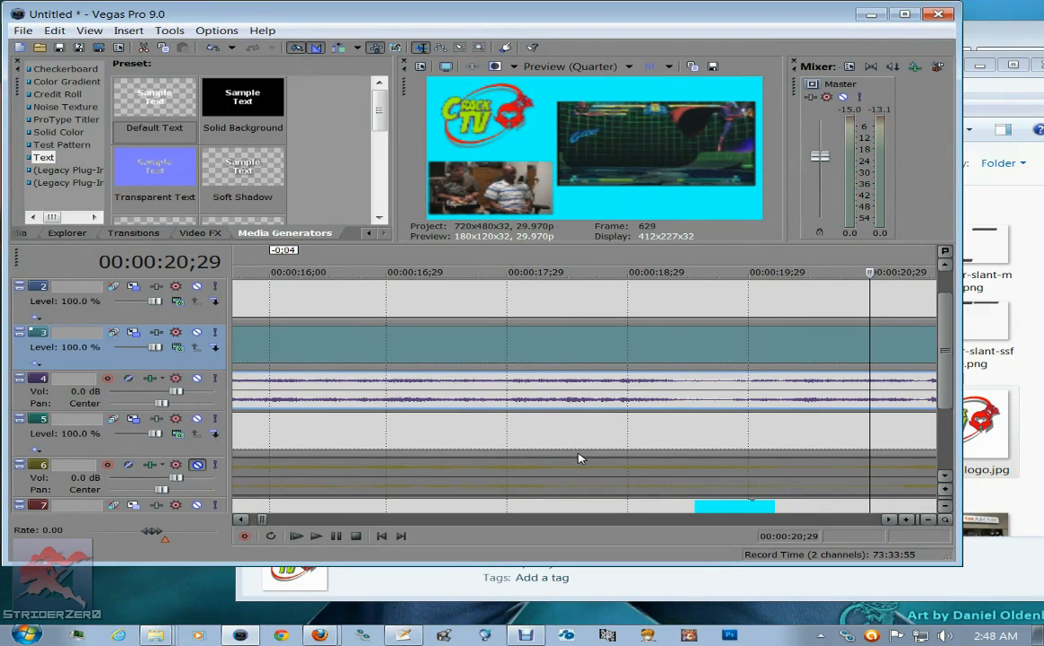
Move the gameplay clip on track 5 another 24 frames earlier and replay from 00:00:17;04 to check the sync.
{"action": "left_click", "coordinate": [599, 436]}
{"action": "left_click_drag", "start_coordinate": [599, 436], "coordinate": [507, 437]}
{"action": "left_click", "coordinate": [409, 436]}
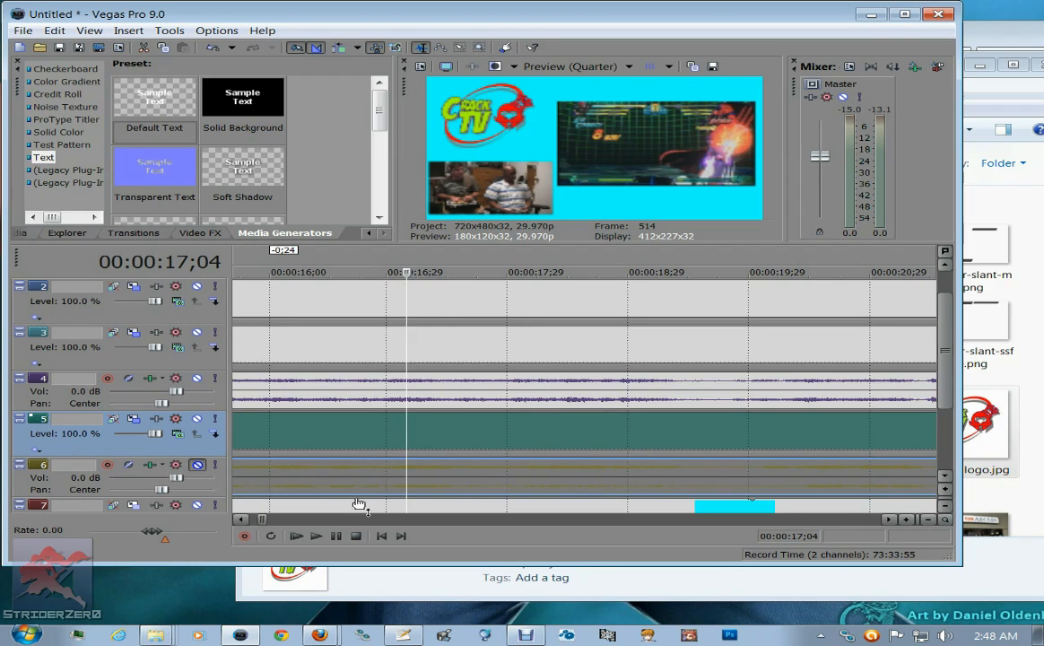
{"action": "left_click", "coordinate": [316, 535]}
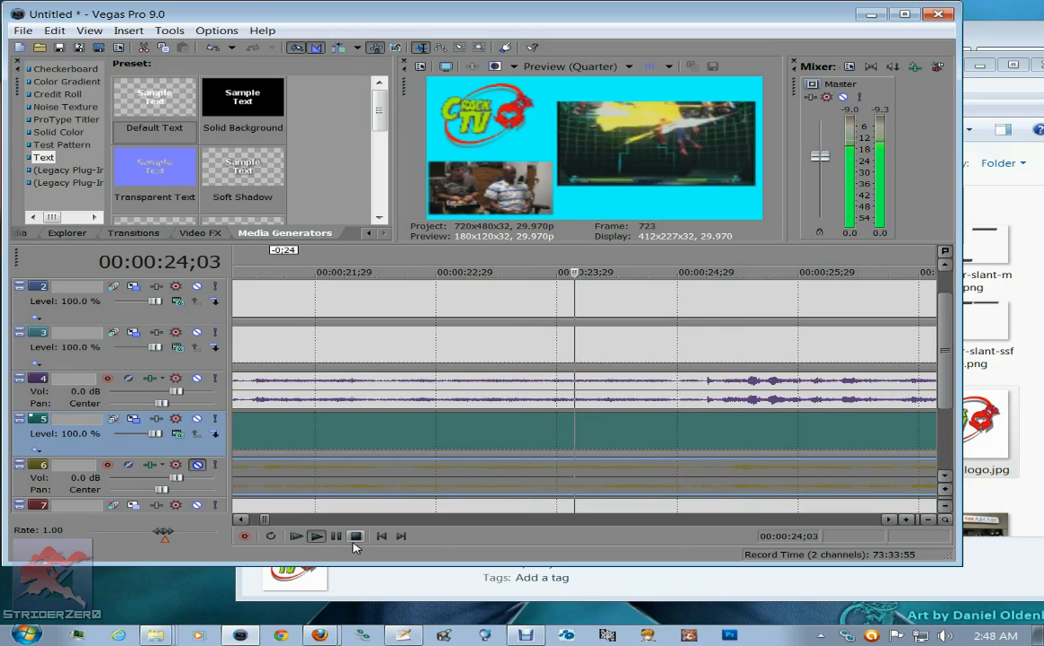
{"action": "left_click", "coordinate": [356, 535]}
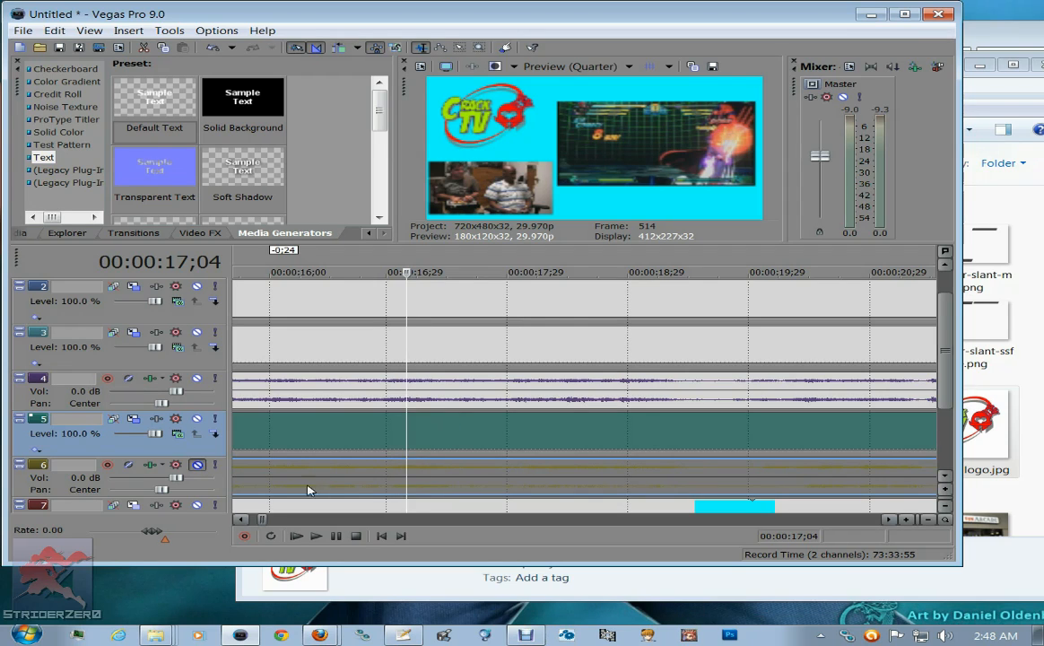
Mark the time range before the gameplay clip's start, from 00:00:00;00 to 00:00:07;00.
{"action": "left_click_drag", "start_coordinate": [263, 523], "coordinate": [252, 525]}
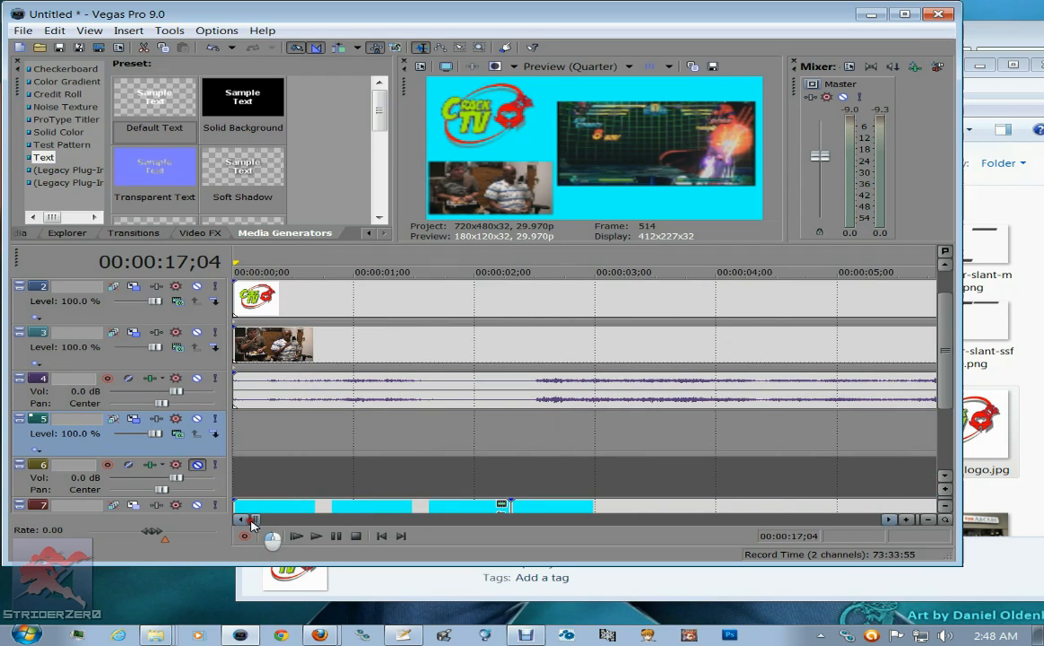
{"action": "left_click", "coordinate": [289, 427]}
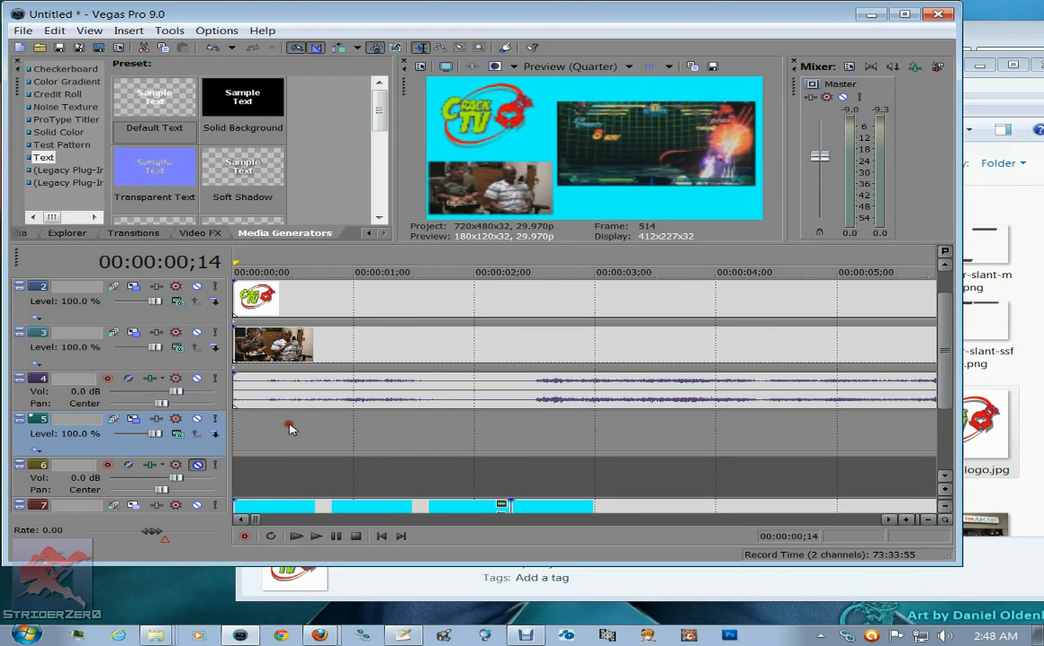
{"action": "scroll", "coordinate": [289, 428], "scroll_direction": "down", "scroll_amount": 2}
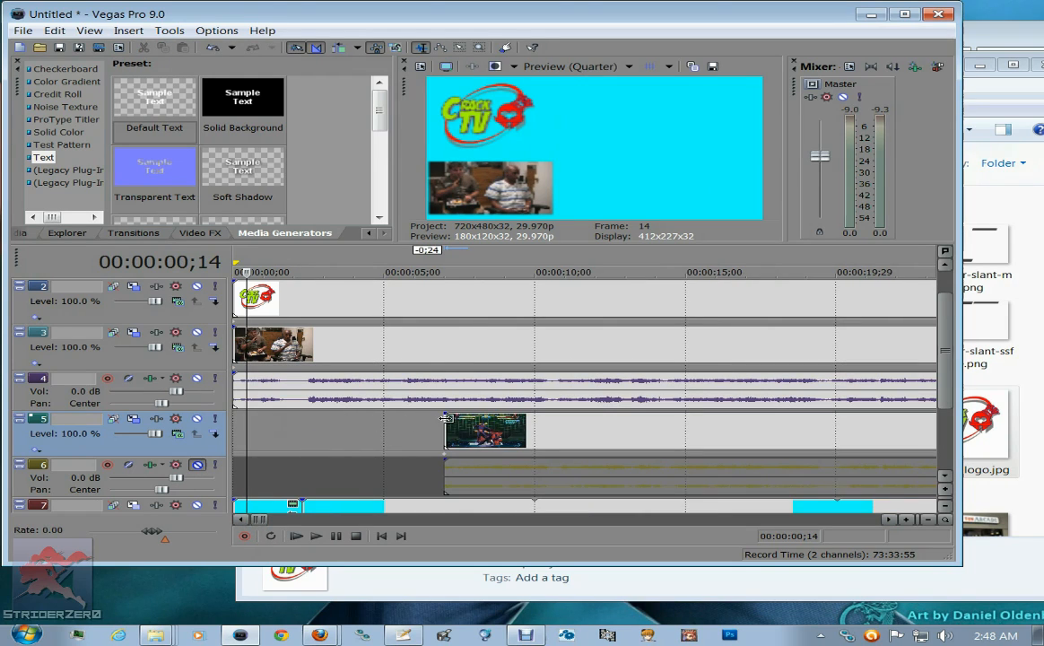
{"action": "left_click", "coordinate": [445, 426]}
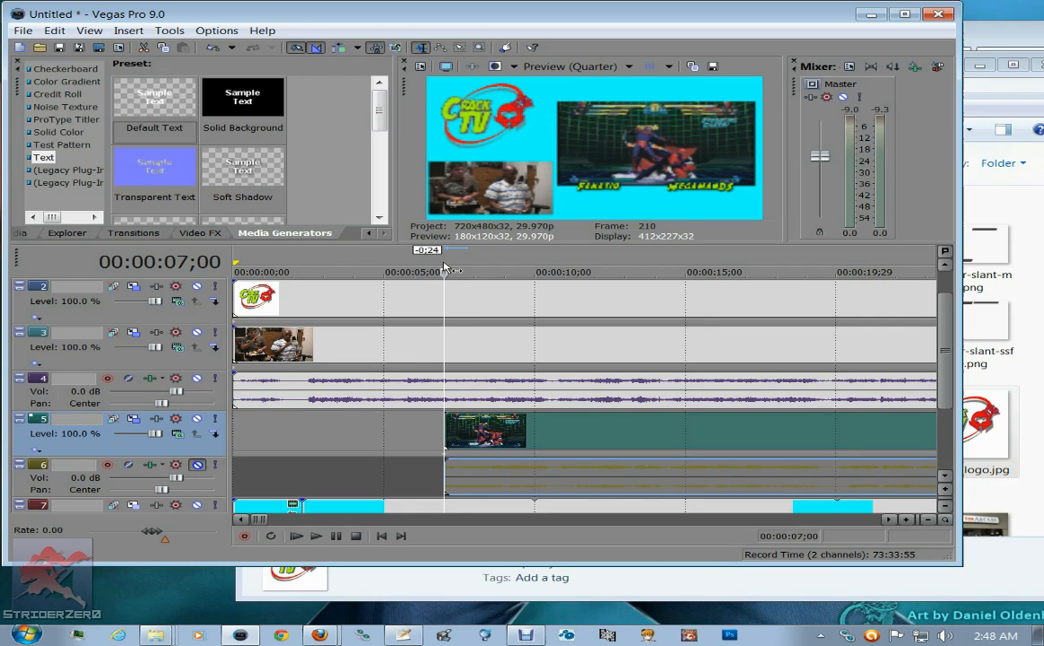
{"action": "left_click_drag", "start_coordinate": [444, 267], "coordinate": [236, 267]}
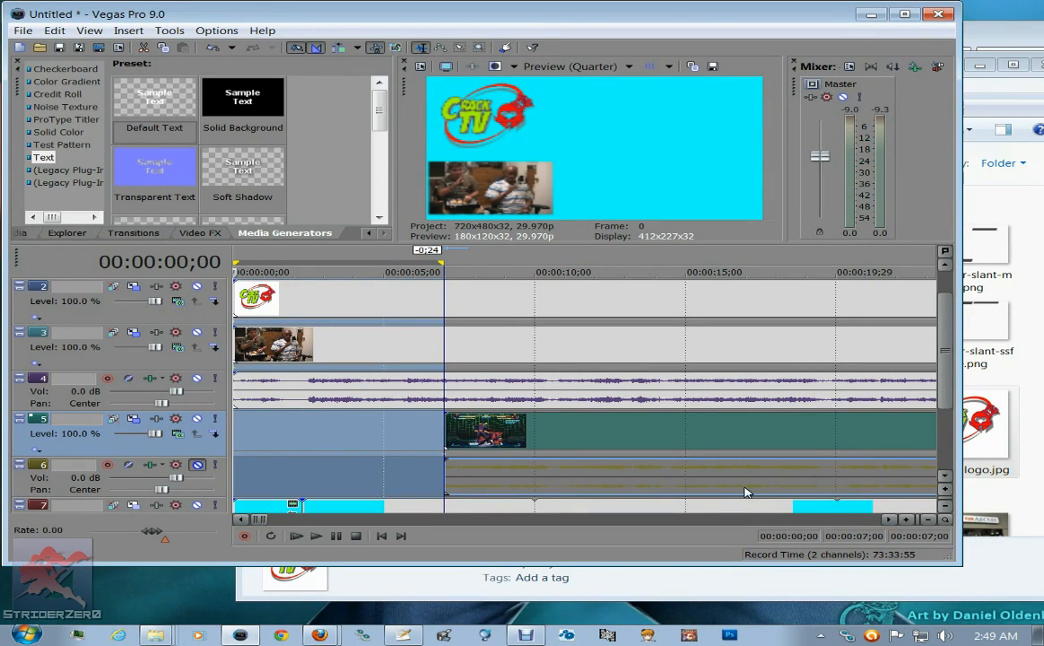
{"action": "left_click", "coordinate": [462, 435]}
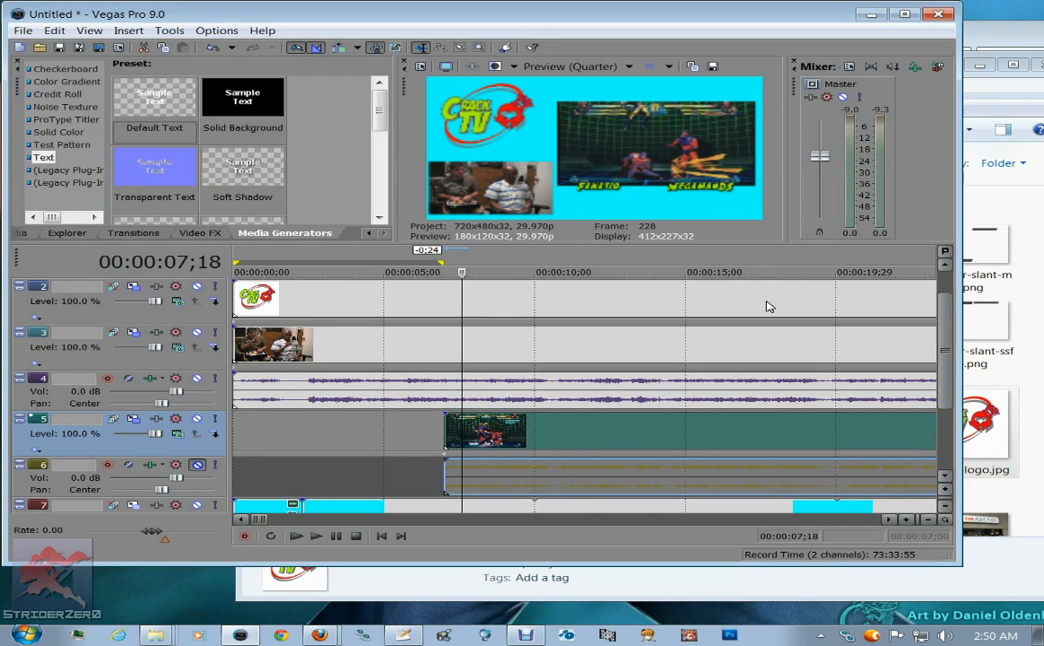
Unmute track 6 and trim the start of the session footage on track 3 to the gameplay's start at 00:00:07;00.
{"action": "left_click", "coordinate": [197, 464]}
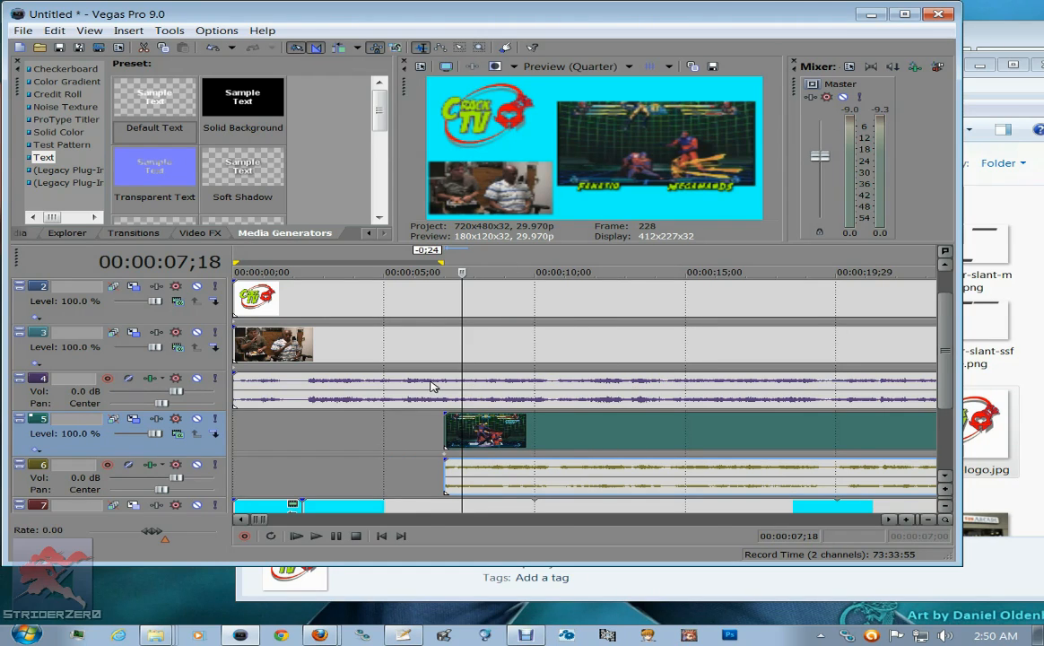
{"action": "left_click", "coordinate": [237, 344]}
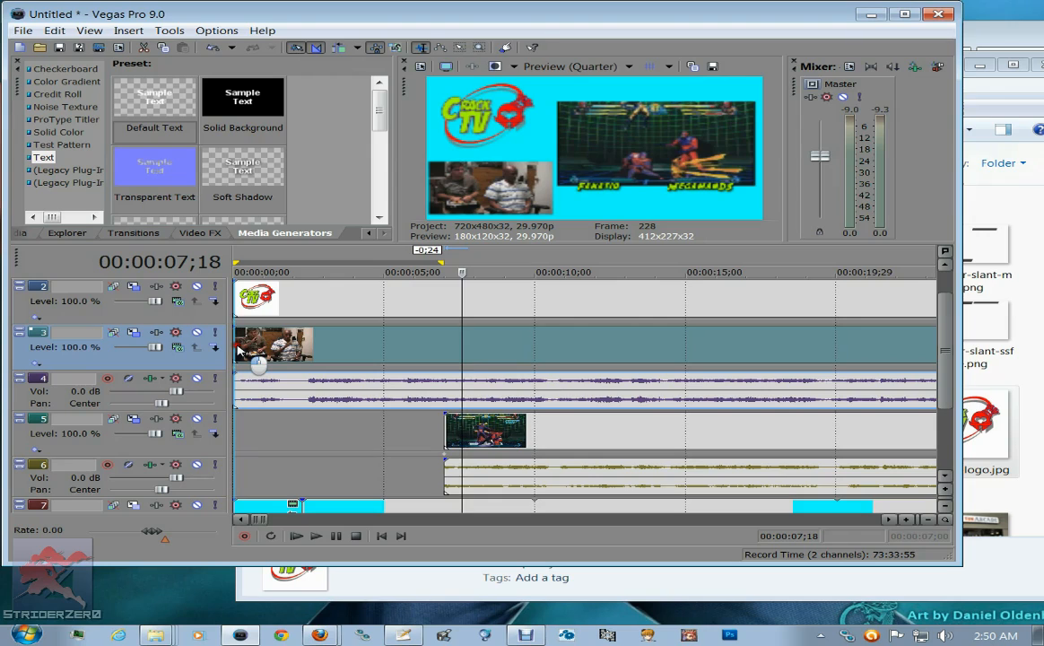
{"action": "left_click", "coordinate": [233, 344]}
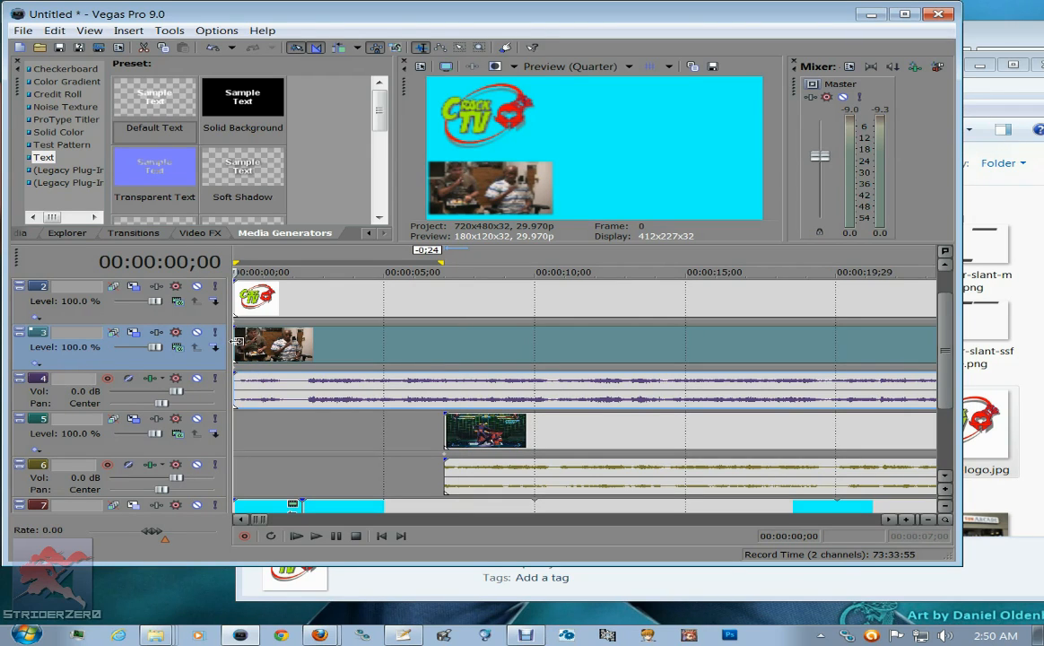
{"action": "left_click_drag", "start_coordinate": [237, 344], "coordinate": [446, 341]}
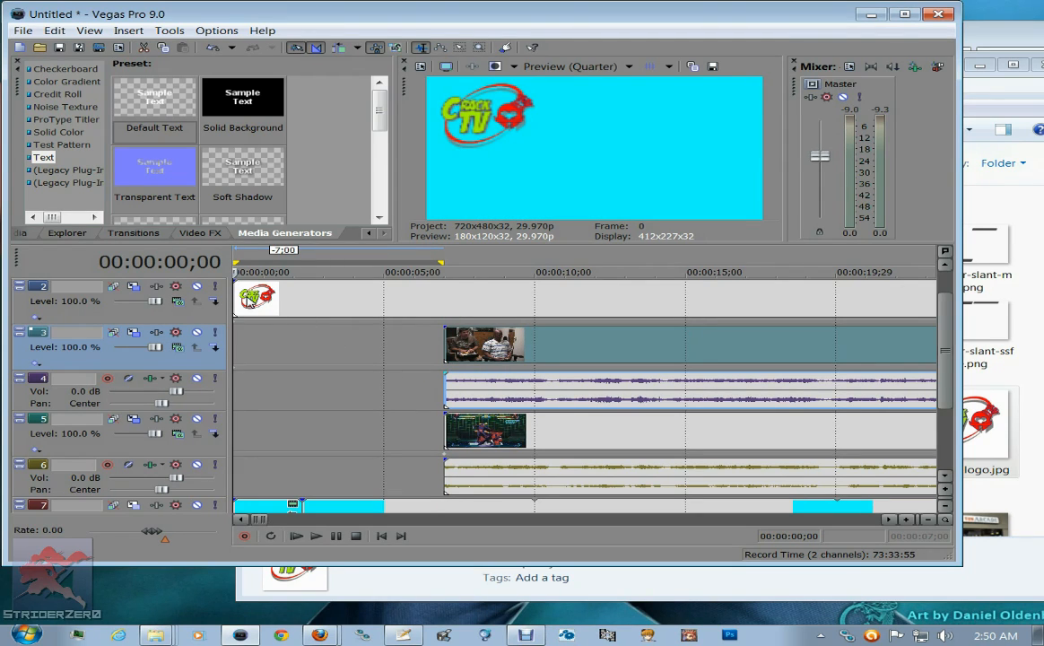
Trim the starts of the logo on track 2 and the name titles on track 1 to 00:00:07;00.
{"action": "left_click_drag", "start_coordinate": [238, 289], "coordinate": [444, 287]}
{"action": "left_click_drag", "start_coordinate": [948, 313], "coordinate": [951, 271]}
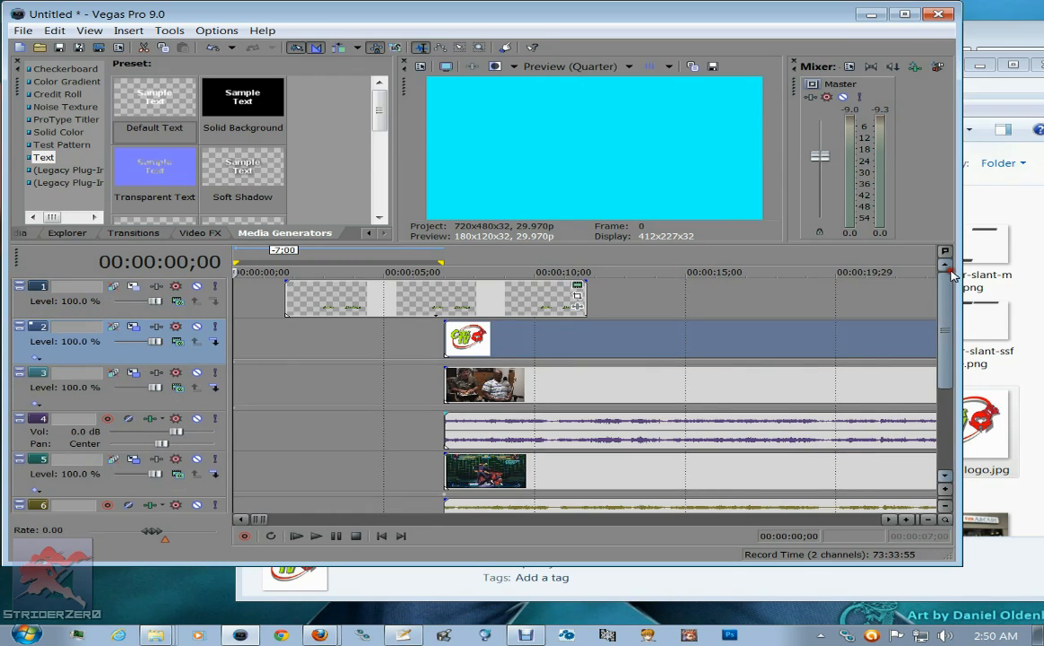
{"action": "left_click_drag", "start_coordinate": [286, 287], "coordinate": [445, 285]}
Trim the cyan background on track 7 to start at 00:00:07;00 and delete its leftover piece at the timeline's beginning.
{"action": "left_click_drag", "start_coordinate": [953, 312], "coordinate": [948, 375]}
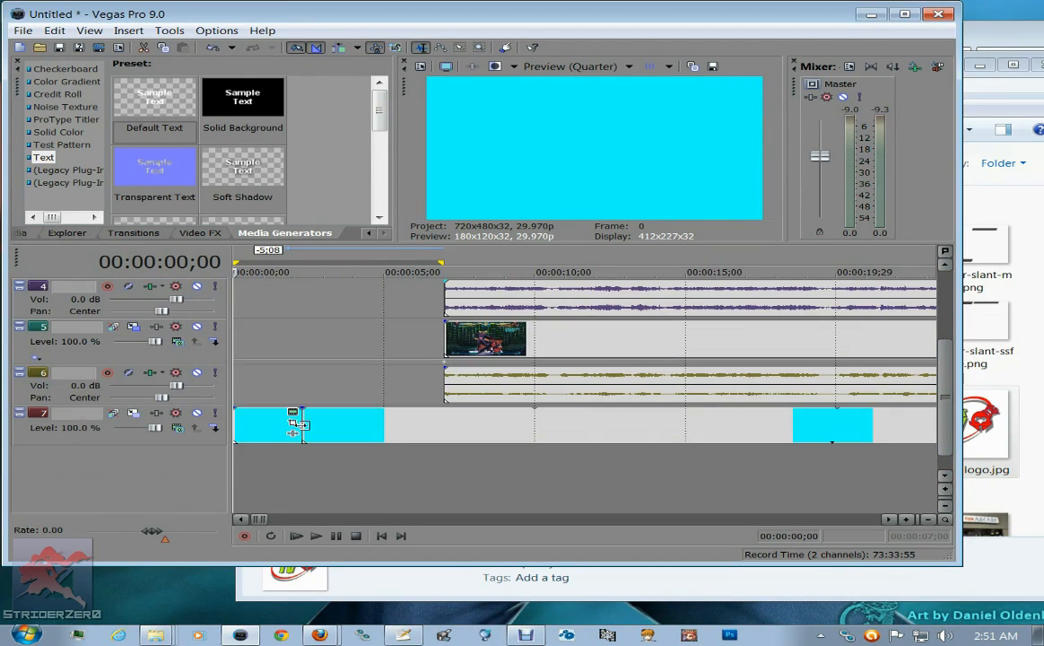
{"action": "left_click_drag", "start_coordinate": [298, 424], "coordinate": [444, 422]}
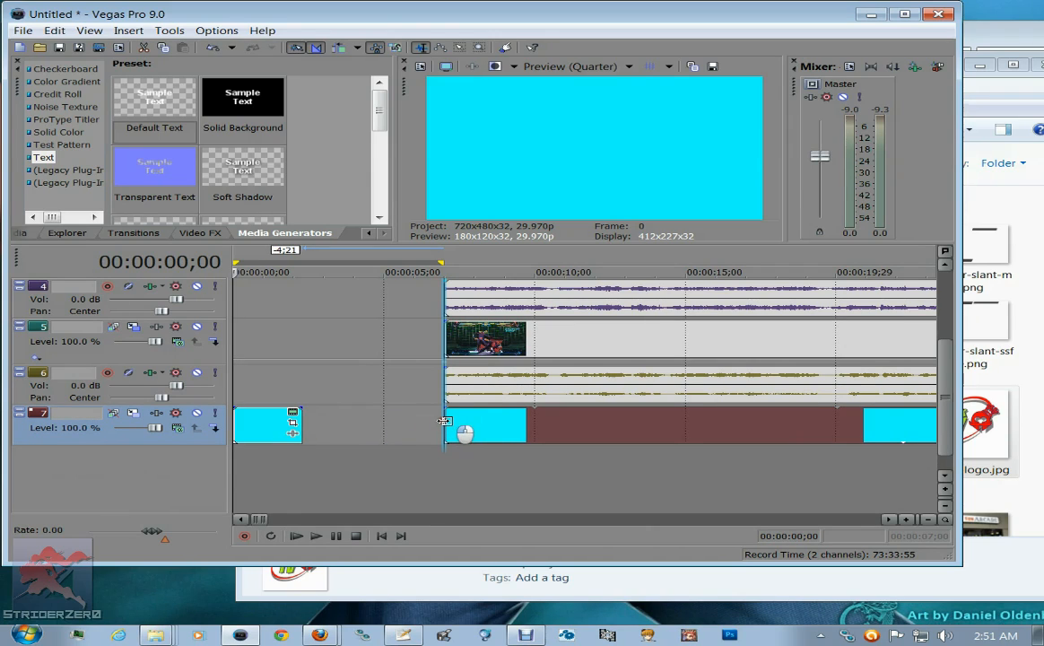
{"action": "left_click", "coordinate": [265, 426]}
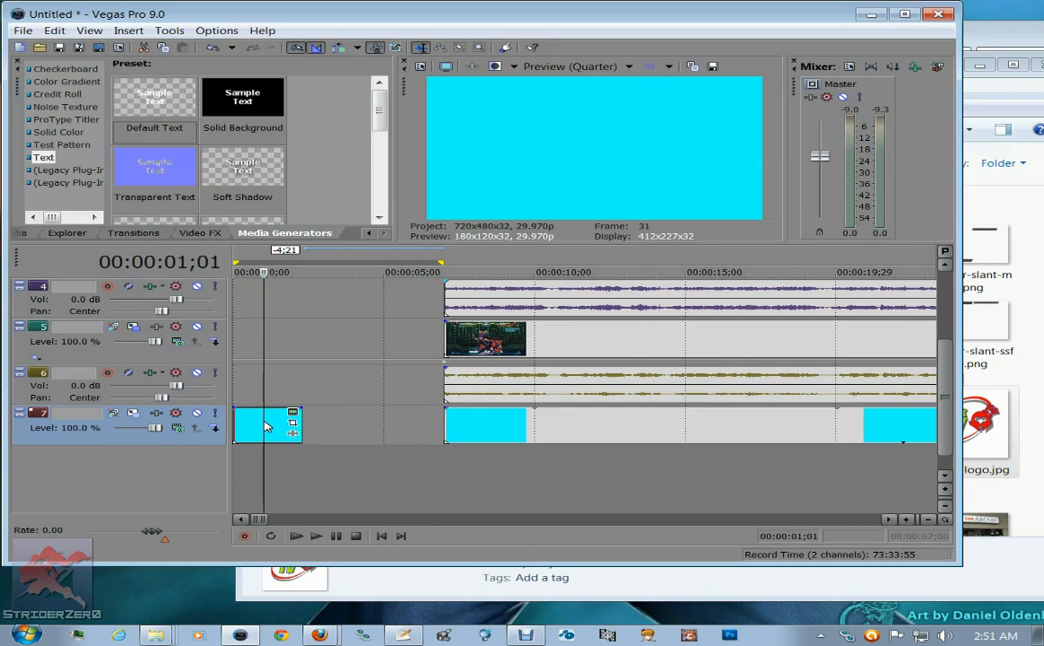
{"action": "key", "text": "Delete"}
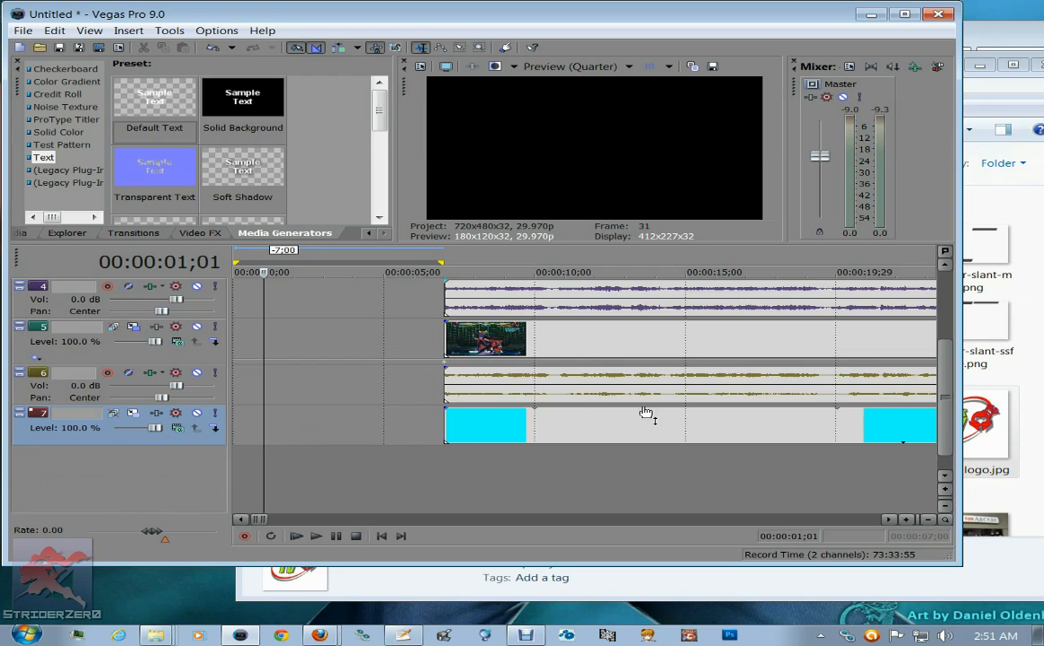
{"action": "scroll", "coordinate": [760, 432], "scroll_direction": "down", "scroll_amount": 5}
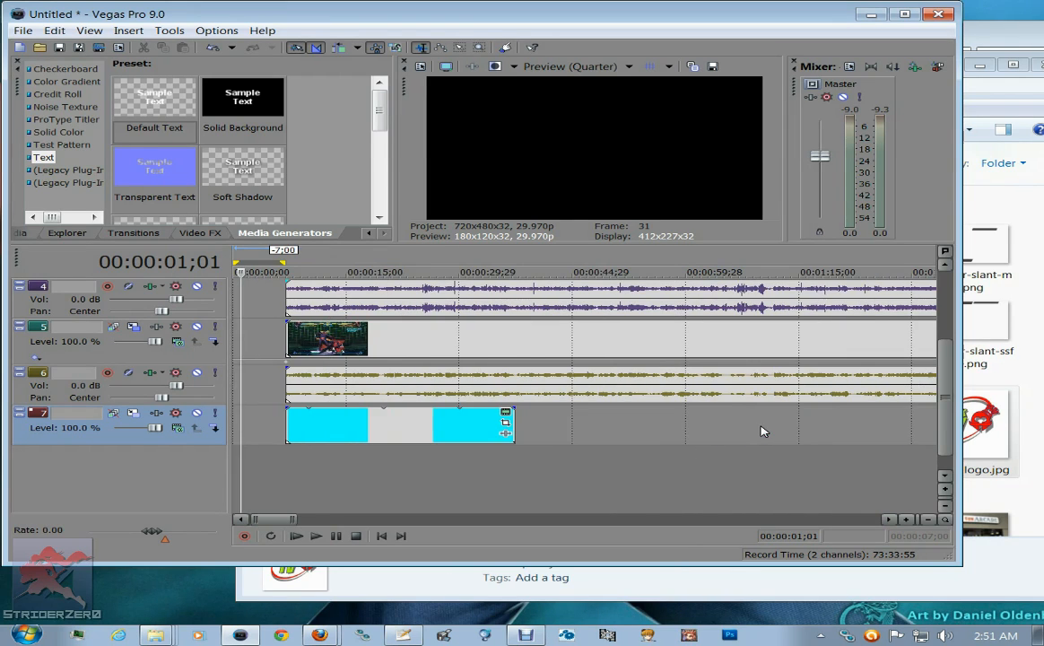
Extend the cyan background on track 7 to the end of the gameplay clip.
{"action": "scroll", "coordinate": [727, 417], "scroll_direction": "down", "scroll_amount": 8}
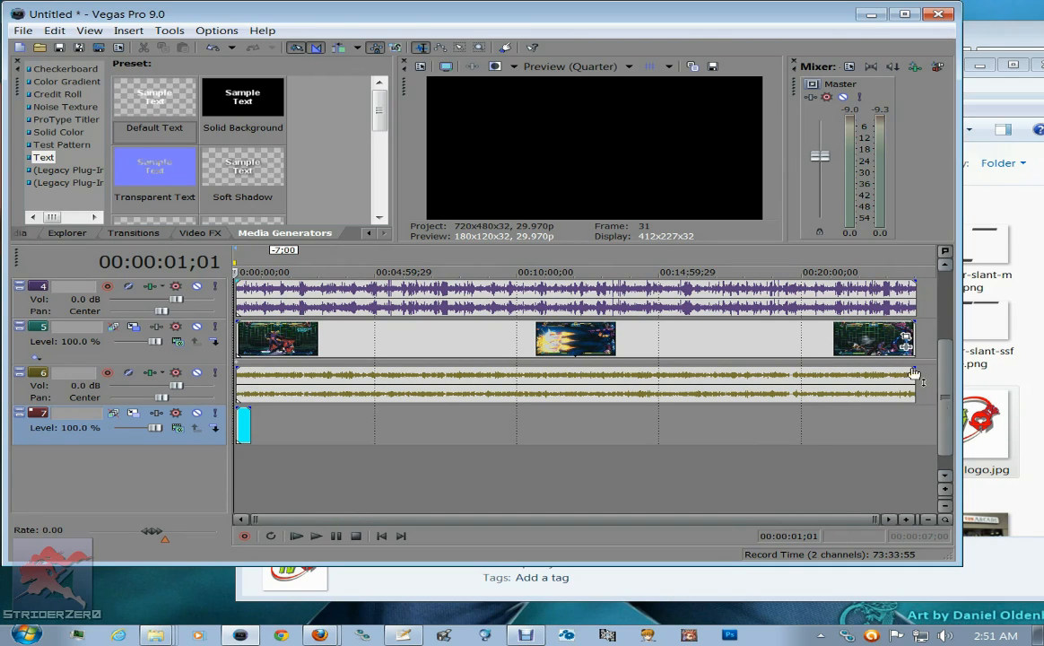
{"action": "left_click", "coordinate": [798, 351]}
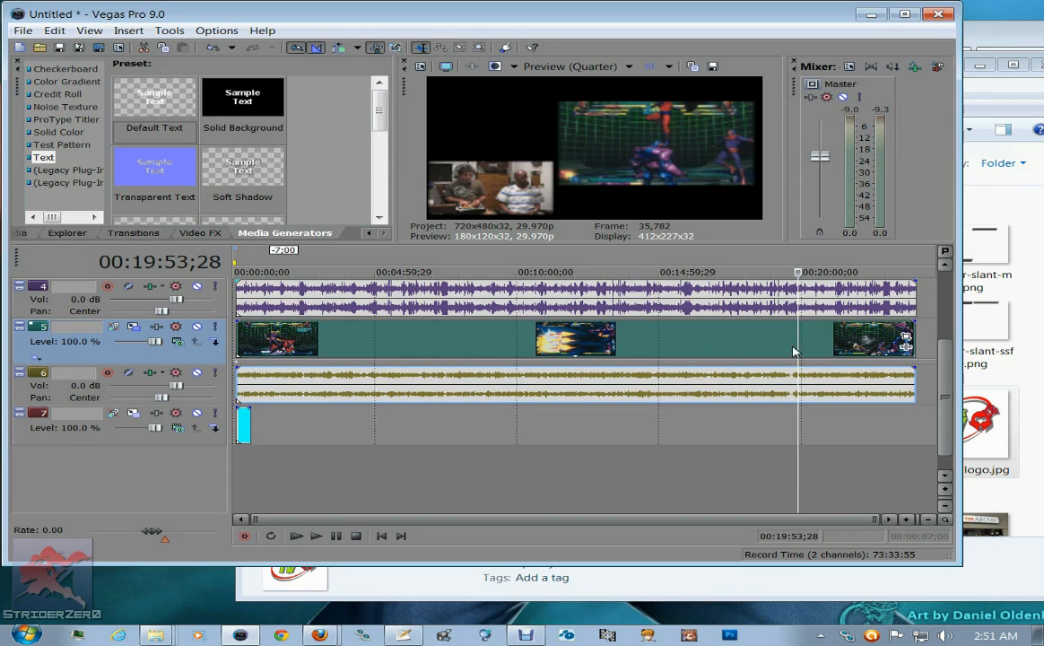
{"action": "left_click", "coordinate": [305, 345]}
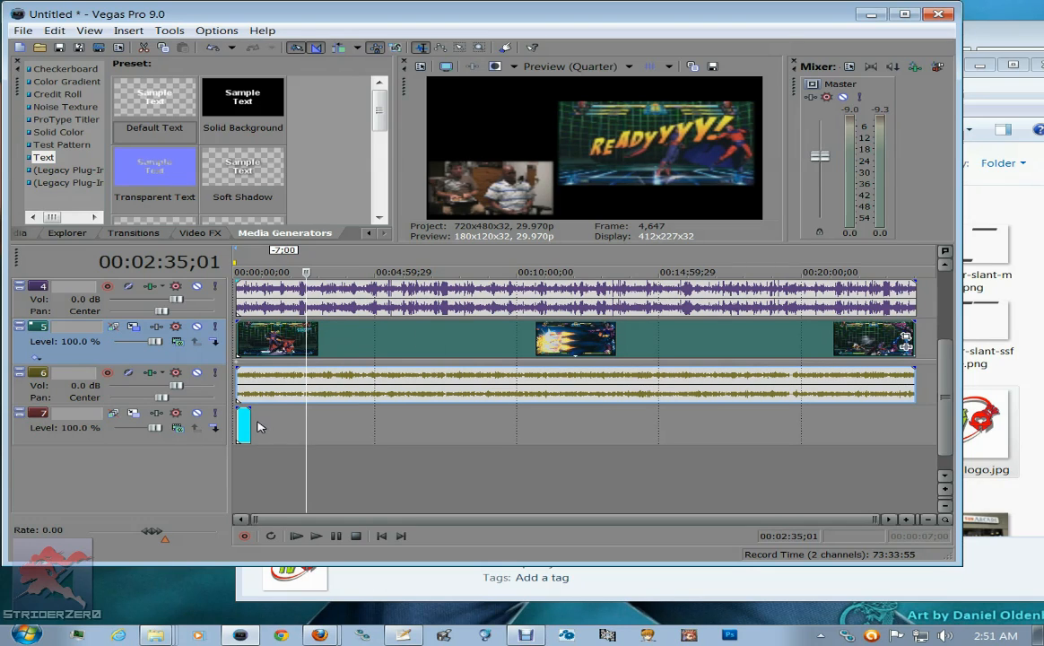
{"action": "left_click_drag", "start_coordinate": [249, 415], "coordinate": [911, 410]}
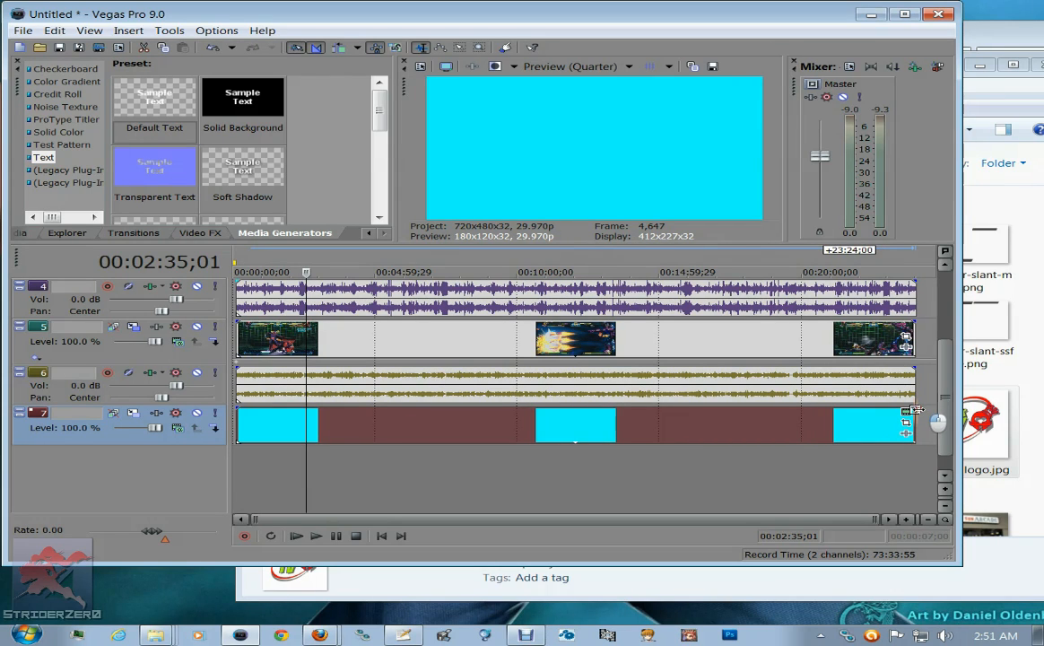
Extend the logo on track 2 and the name titles on track 1 to the end of the session footage.
{"action": "scroll", "coordinate": [743, 306], "scroll_direction": "up", "scroll_amount": 3}
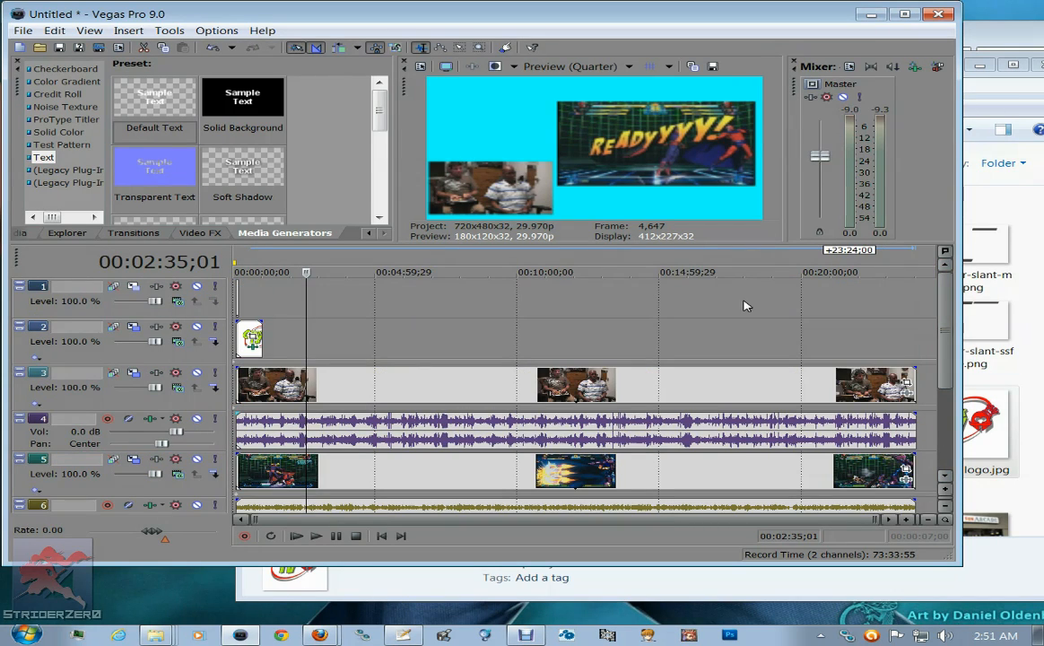
{"action": "left_click_drag", "start_coordinate": [262, 338], "coordinate": [904, 332]}
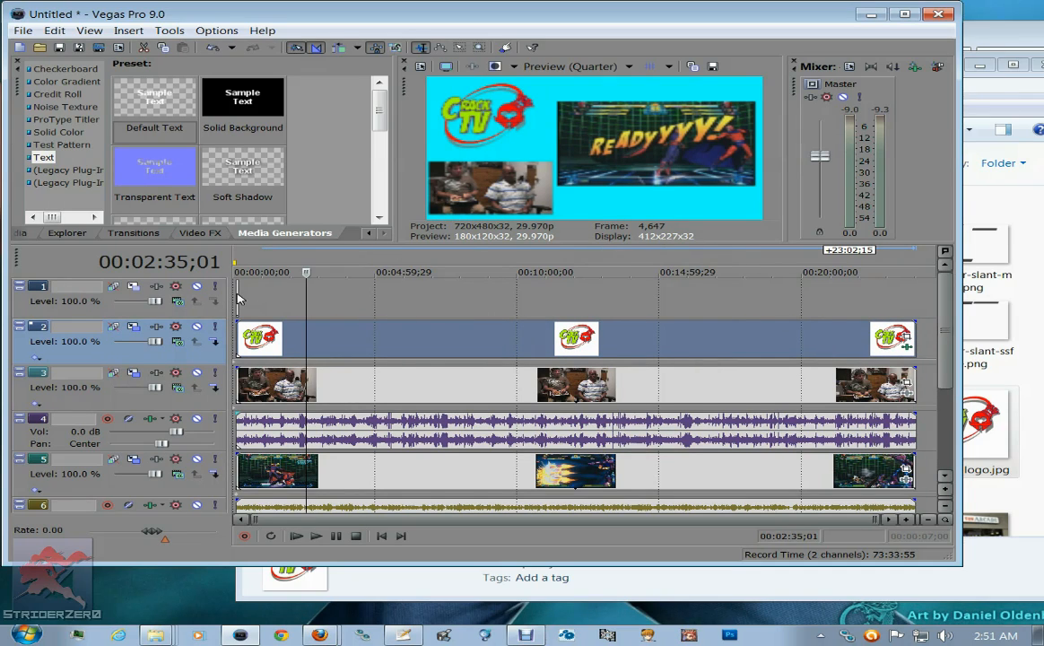
{"action": "left_click_drag", "start_coordinate": [238, 292], "coordinate": [912, 291]}
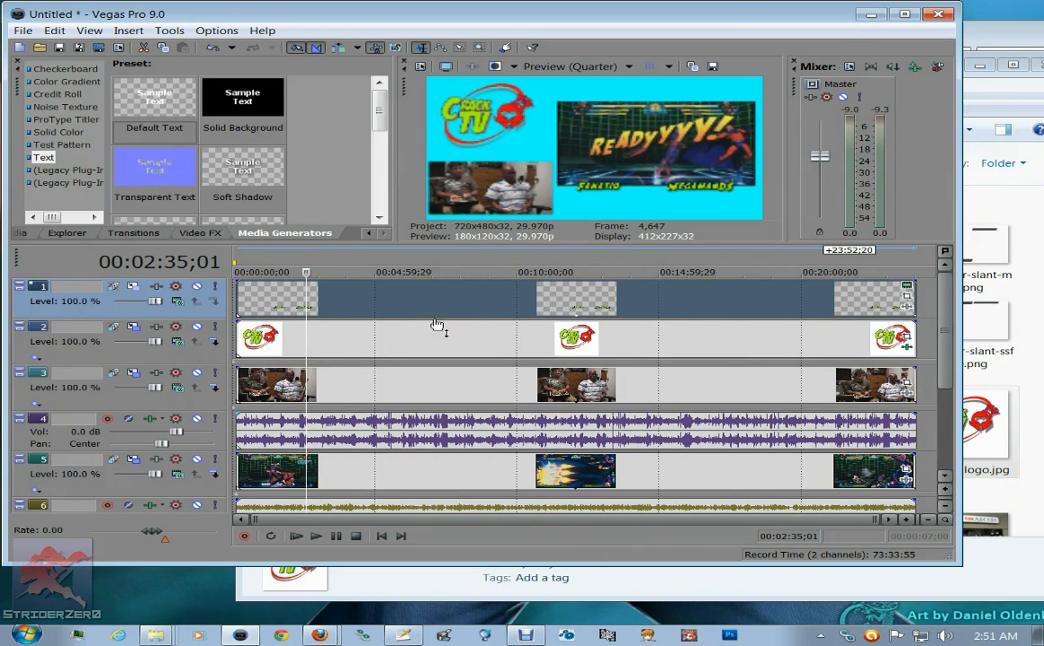
Play the assembled layout from 00:02:35;01 to check the picture and the combined audio, including the lower tracks.
{"action": "left_click", "coordinate": [316, 536]}
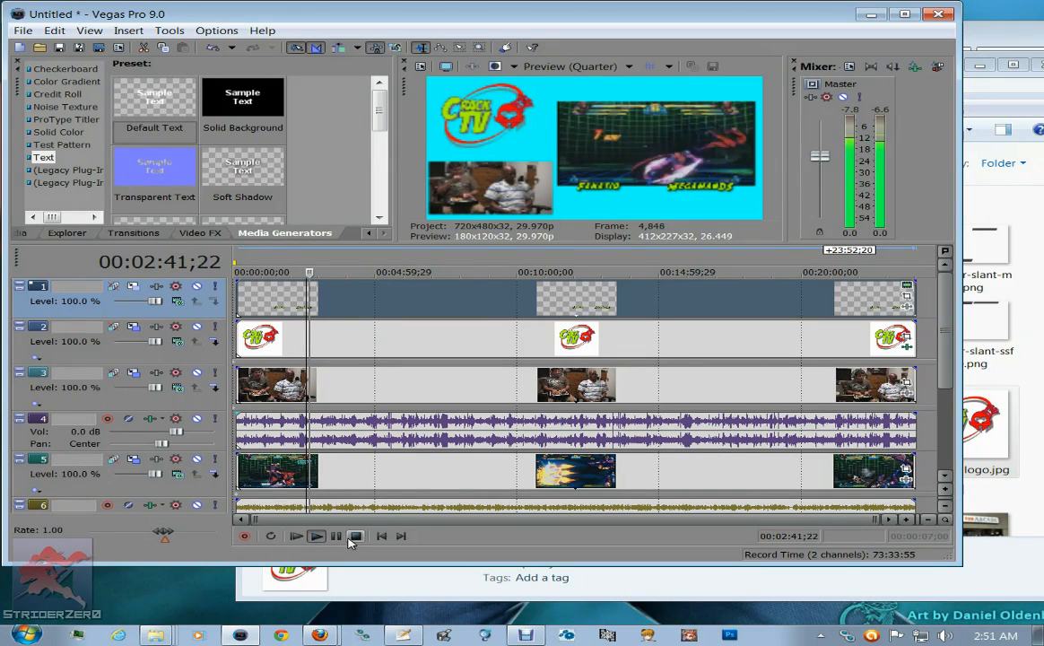
{"action": "left_click", "coordinate": [354, 536]}
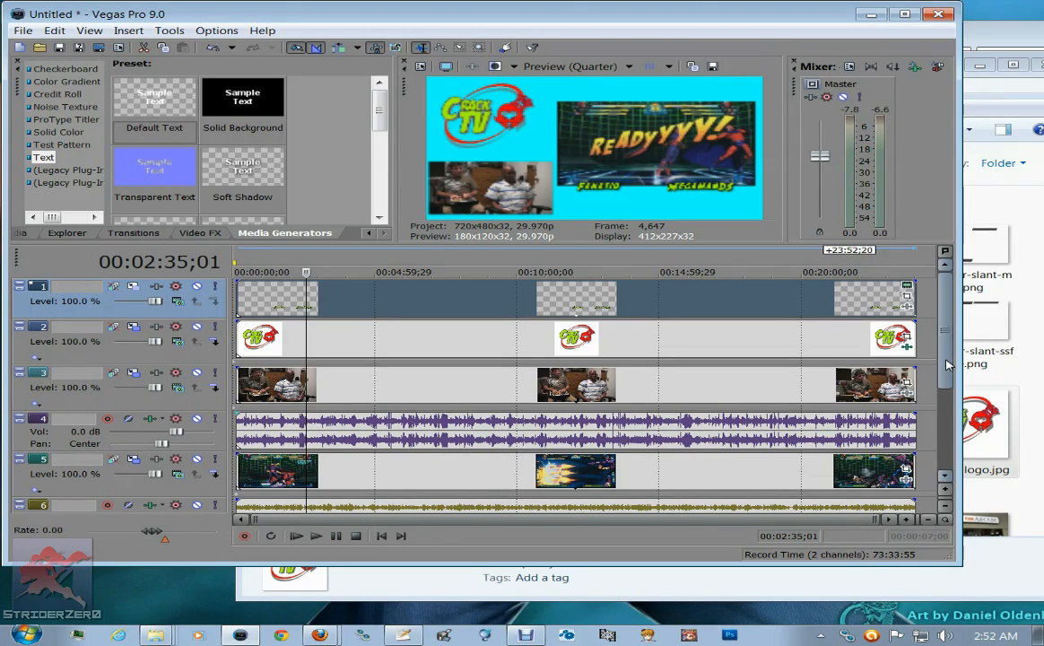
{"action": "scroll", "coordinate": [947, 386], "scroll_direction": "down", "scroll_amount": 1}
{"action": "left_click_drag", "start_coordinate": [947, 385], "coordinate": [941, 413]}
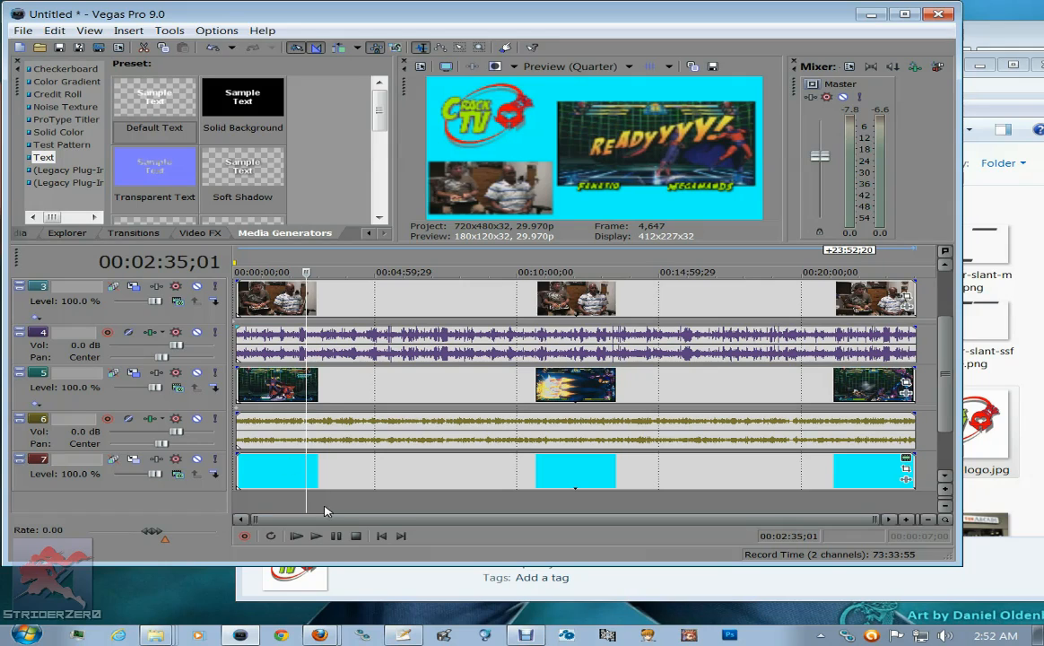
{"action": "left_click", "coordinate": [316, 538]}
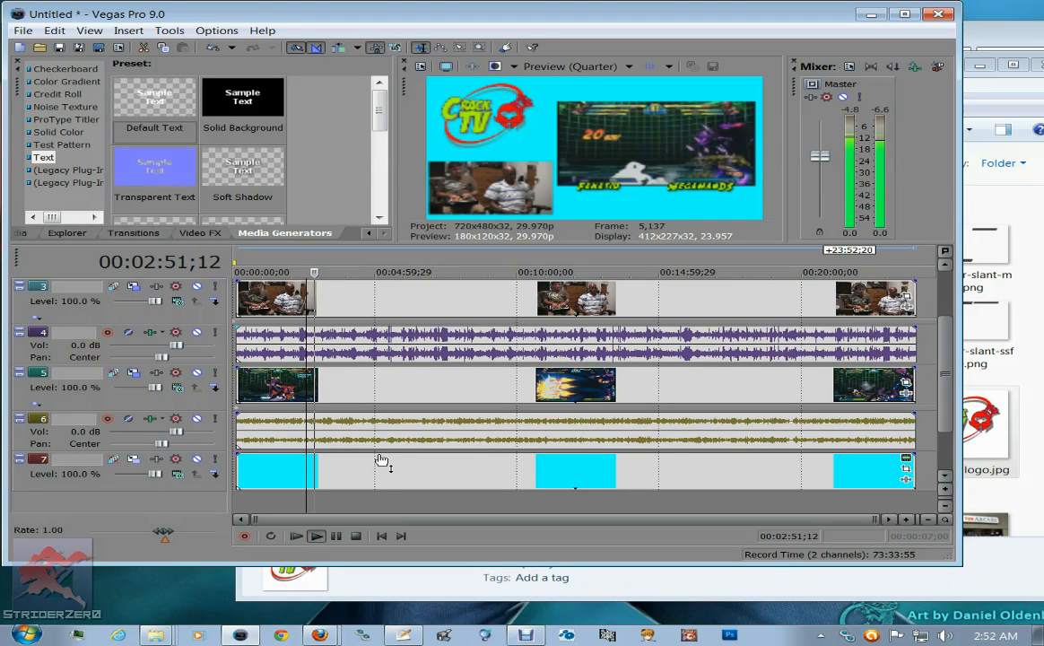
{"action": "key", "text": "space"}
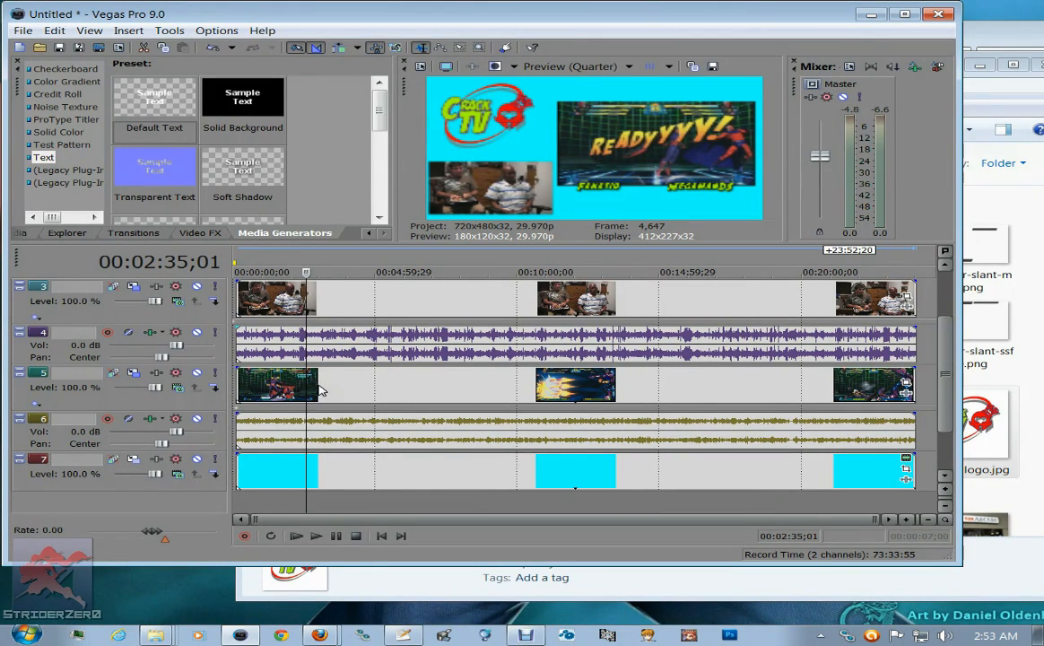
Examine the session audio on track 4 and the preview at several points between about 00:02:21 and 00:03:17.
{"action": "scroll", "coordinate": [318, 390], "scroll_direction": "up", "scroll_amount": 5}
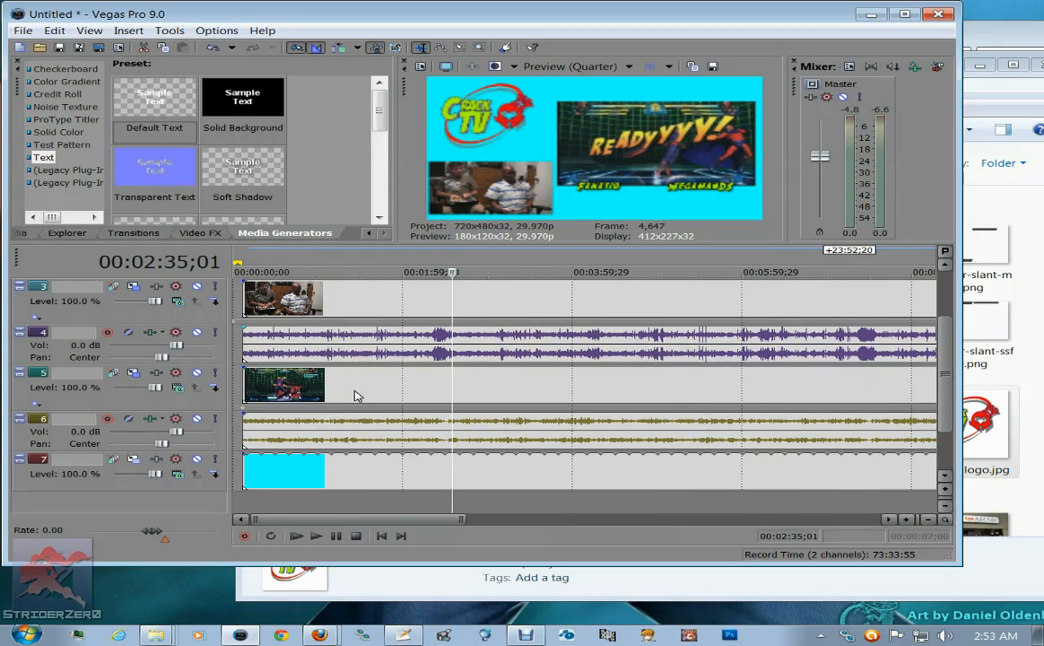
{"action": "left_click", "coordinate": [433, 337]}
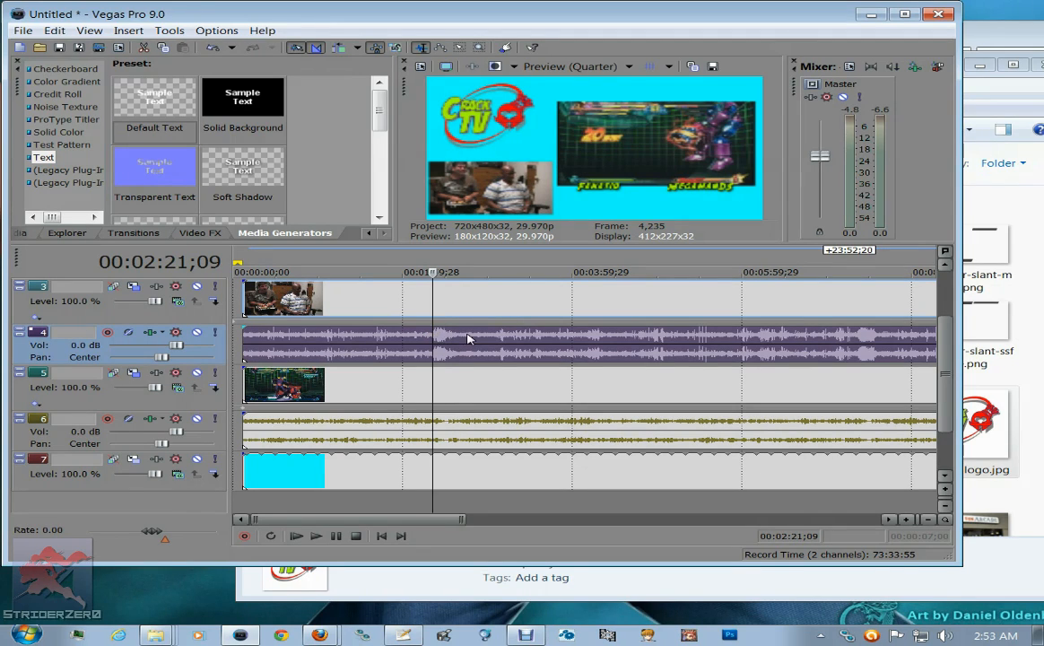
{"action": "left_click", "coordinate": [500, 341]}
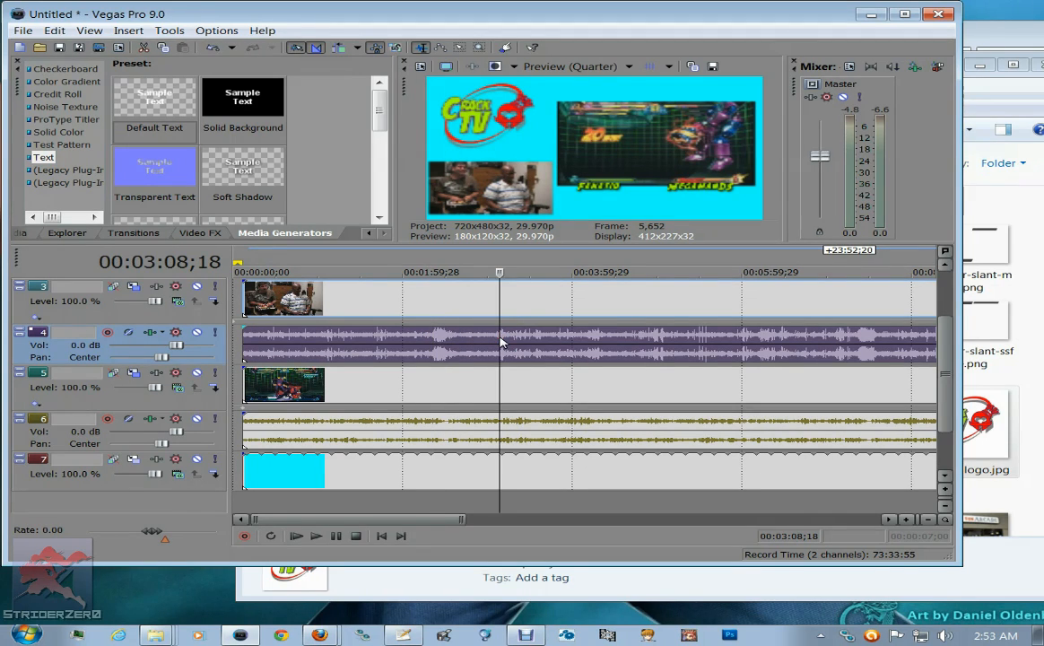
{"action": "left_click", "coordinate": [509, 339]}
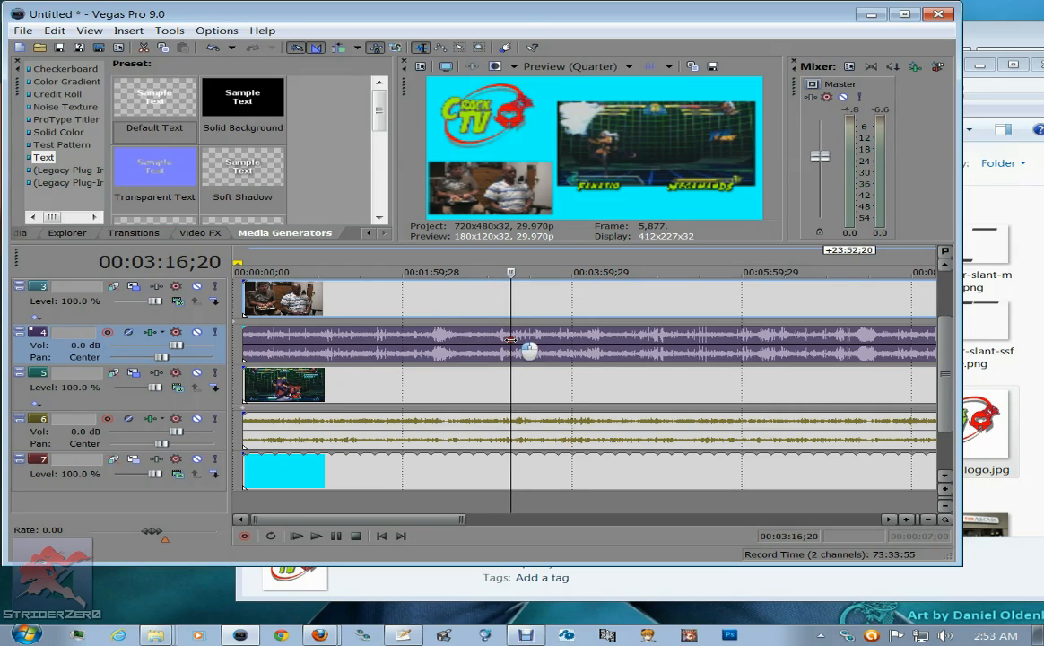
{"action": "key", "text": "space"}
{"action": "key", "text": "space"}
{"action": "left_click", "coordinate": [490, 343]}
{"action": "left_click", "coordinate": [496, 345]}
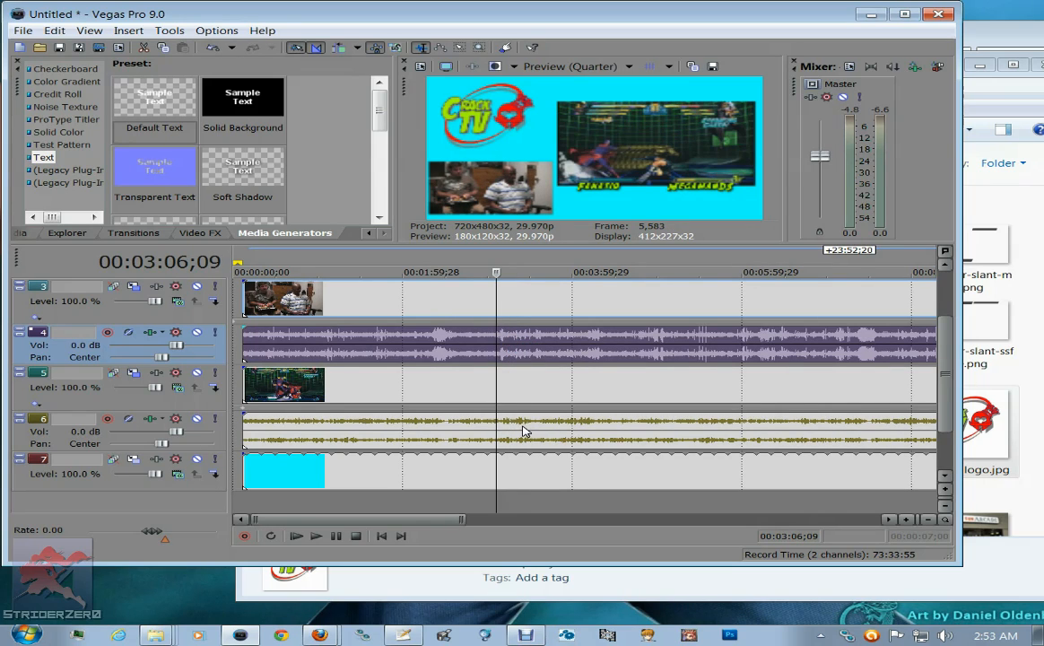